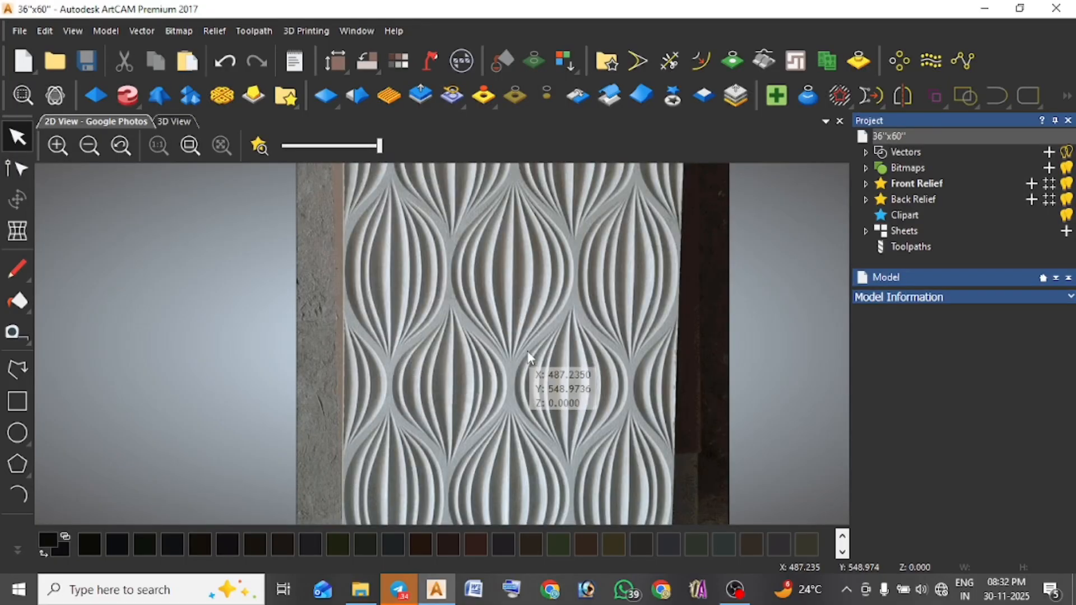
Draw a vertical polyline about 2009 mm long through the middle of the panel photo, extending beyond its upper and lower edges.
scroll(536, 277, down, 2)
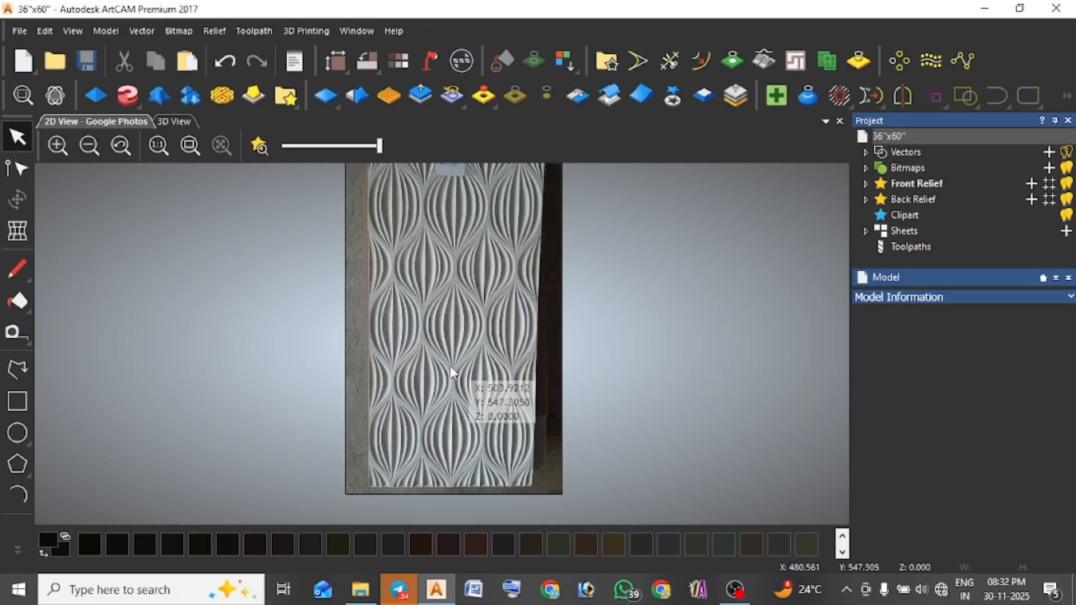
click(18, 371)
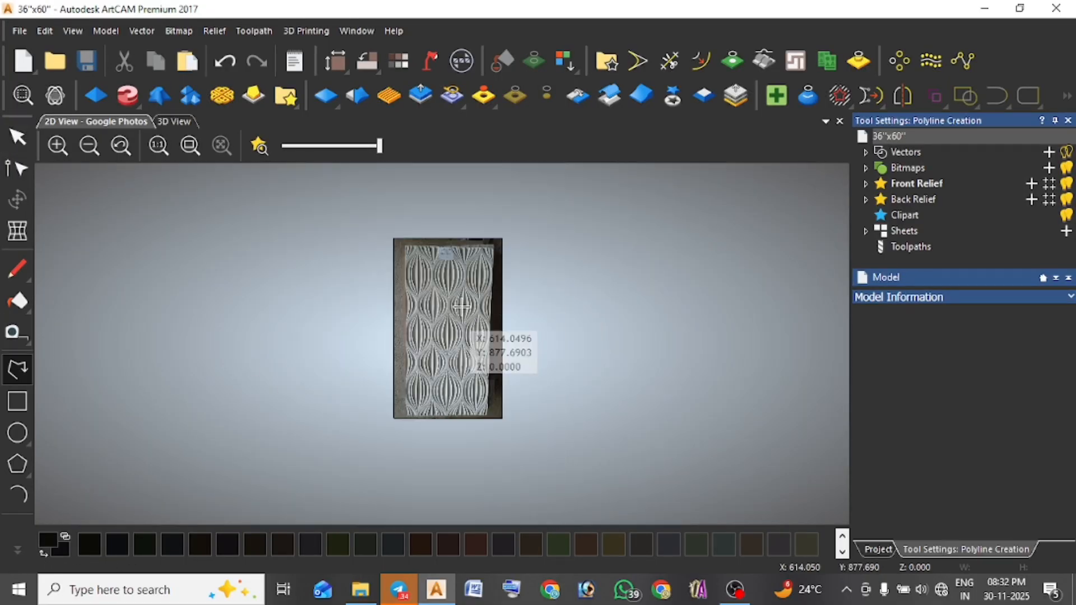
click(450, 217)
click(448, 450)
key(Escape)
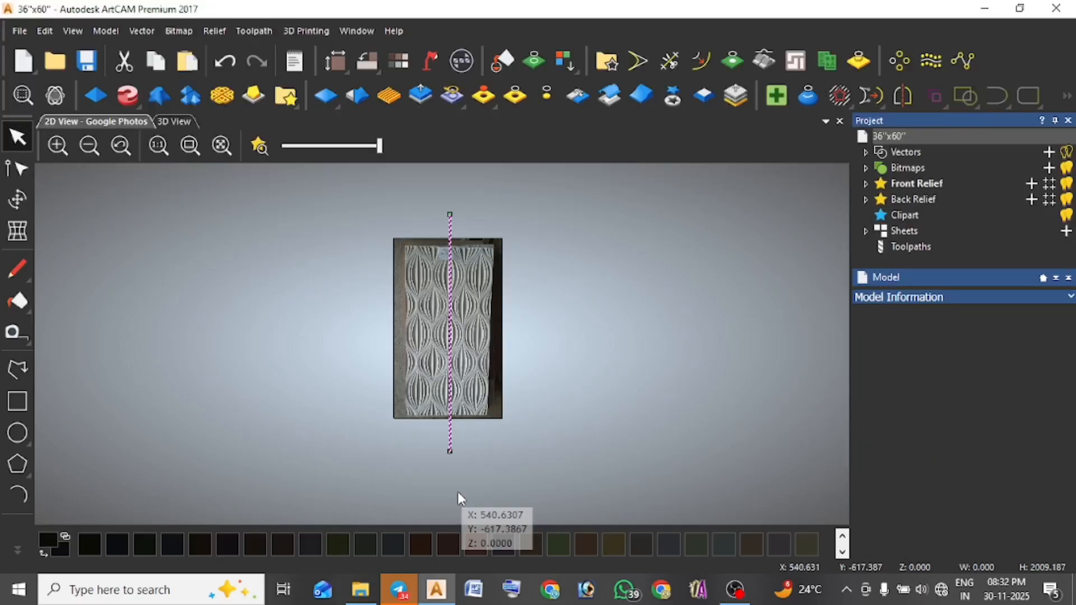
Draw a horizontal polyline about 577 mm long across the middle row of petals at their widest point.
scroll(460, 437, up, 4)
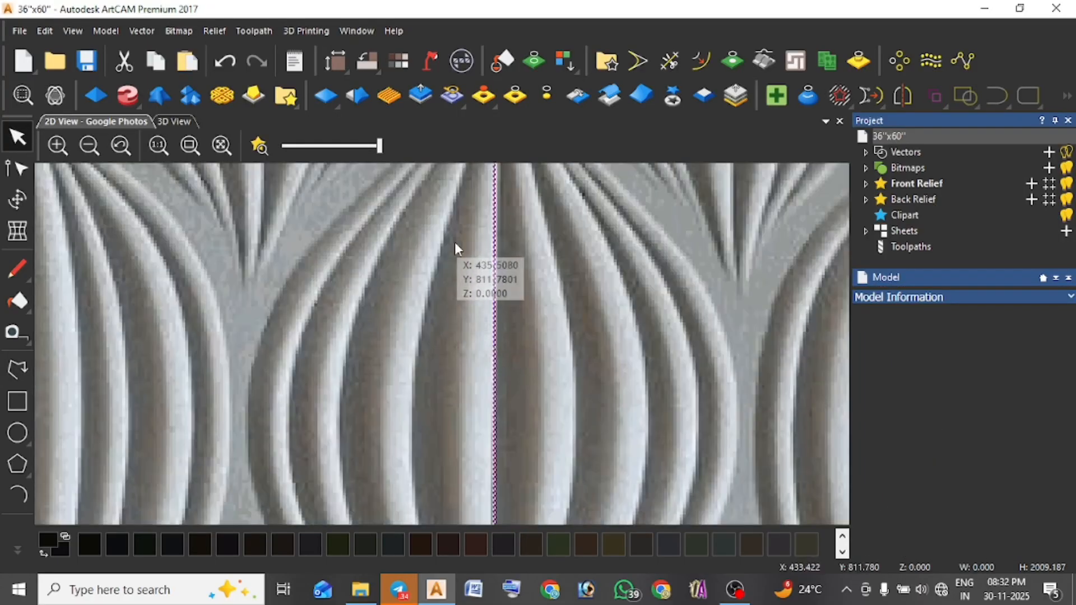
scroll(440, 432, down, 2)
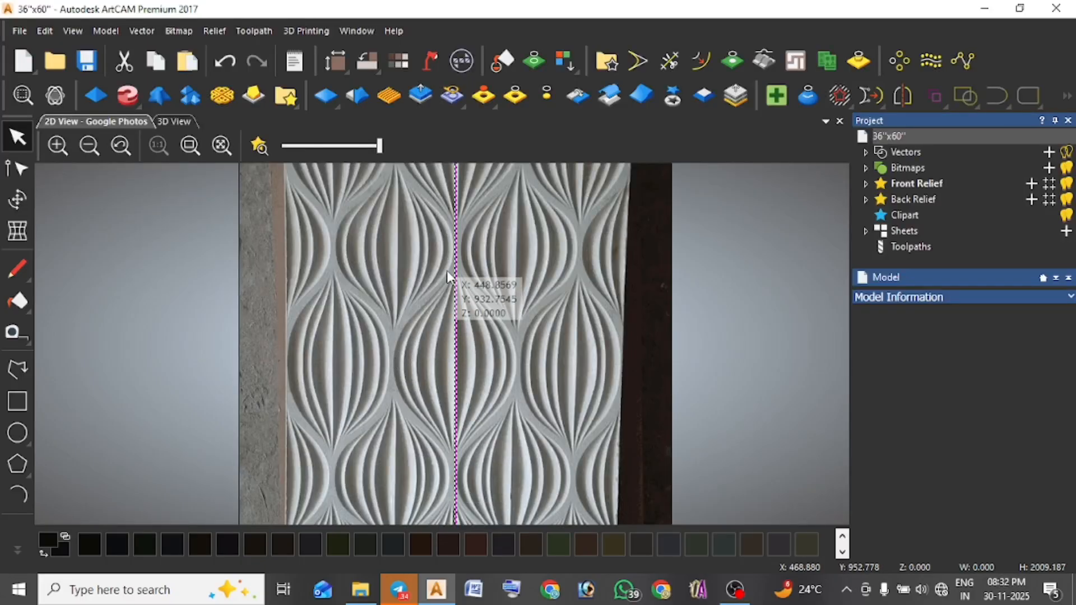
click(18, 496)
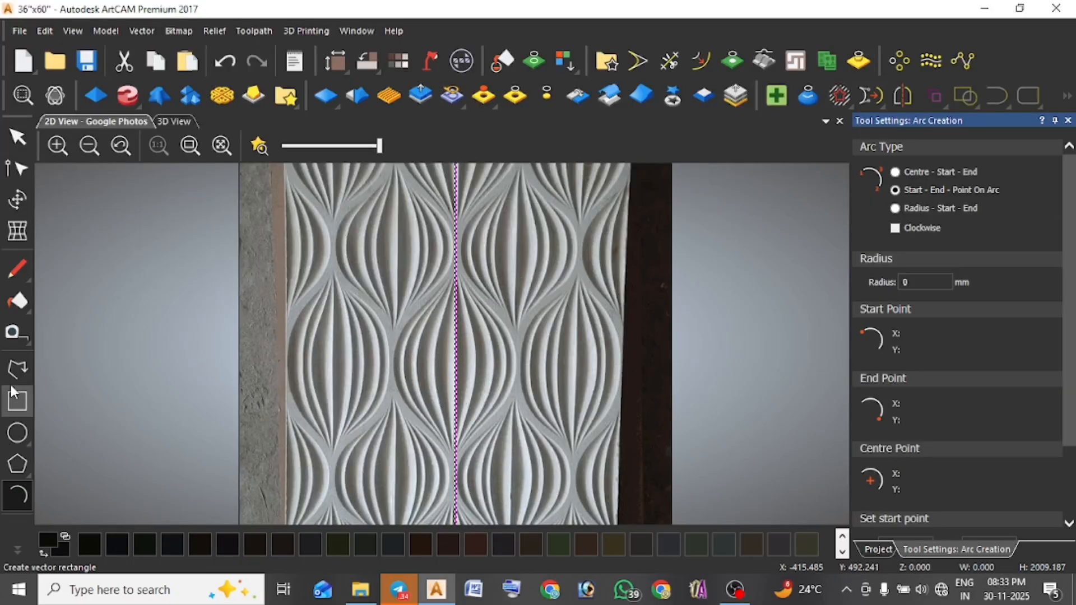
click(328, 363)
key(d)
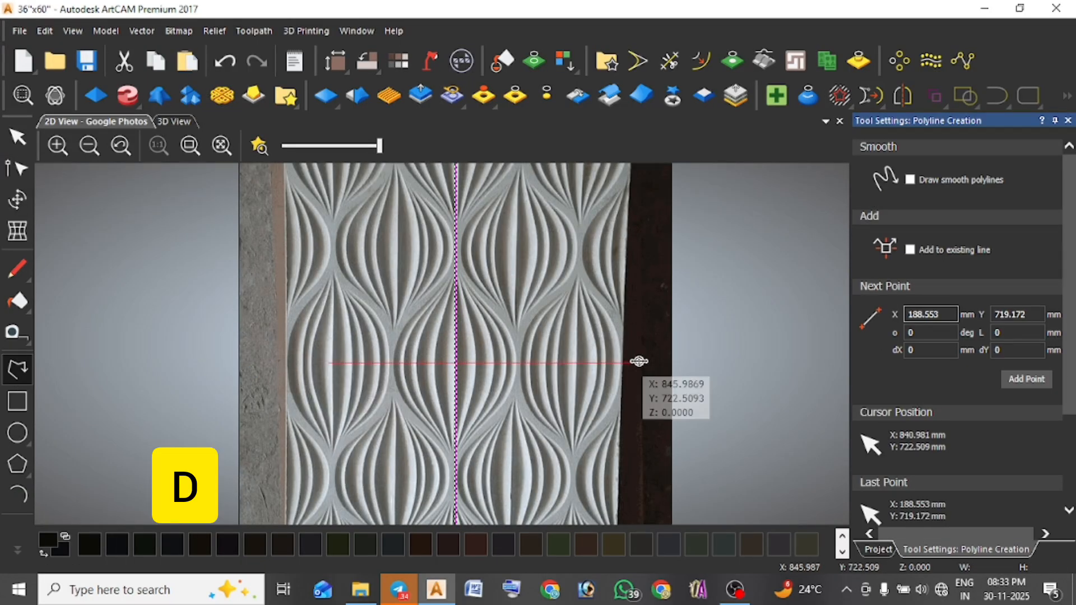
click(600, 360)
right_click(600, 360)
scroll(471, 369, up, 3)
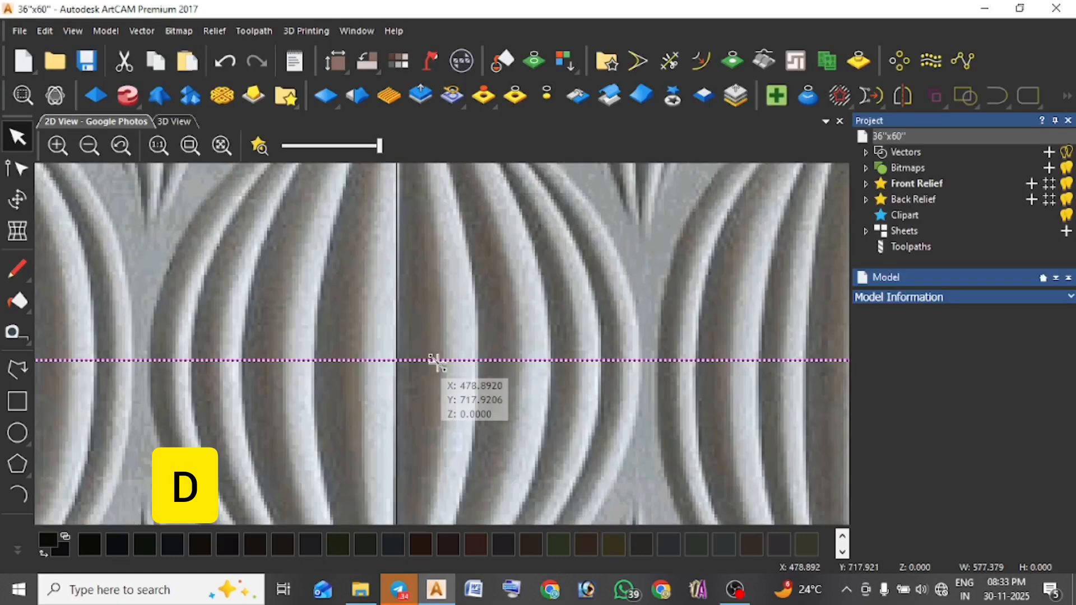
Trace the upper rib edge with a start-end-point arc from the central petal's tip, about 23 mm wide and 86 mm high.
scroll(437, 362, down, 4)
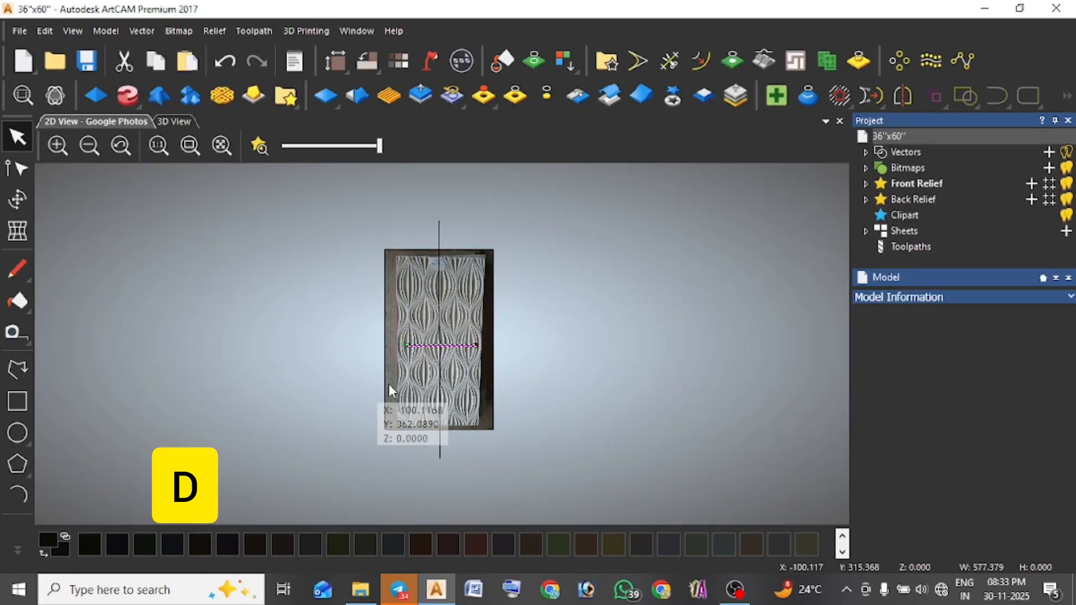
scroll(448, 346, up, 1)
scroll(448, 346, up, 1)
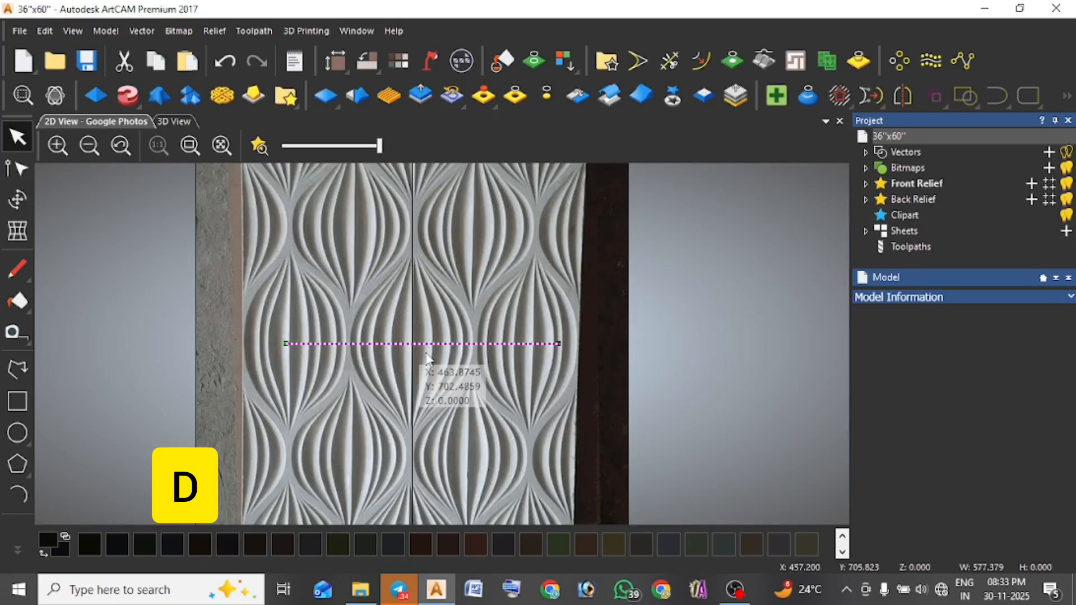
click(17, 496)
scroll(412, 330, up, 3)
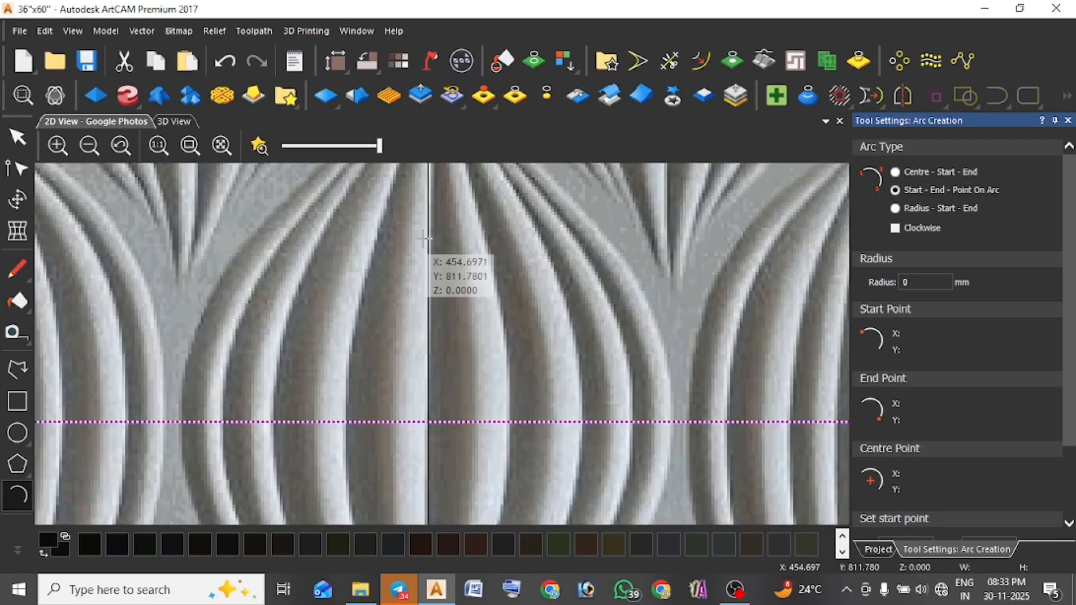
scroll(435, 241, down, 1)
scroll(442, 232, up, 2)
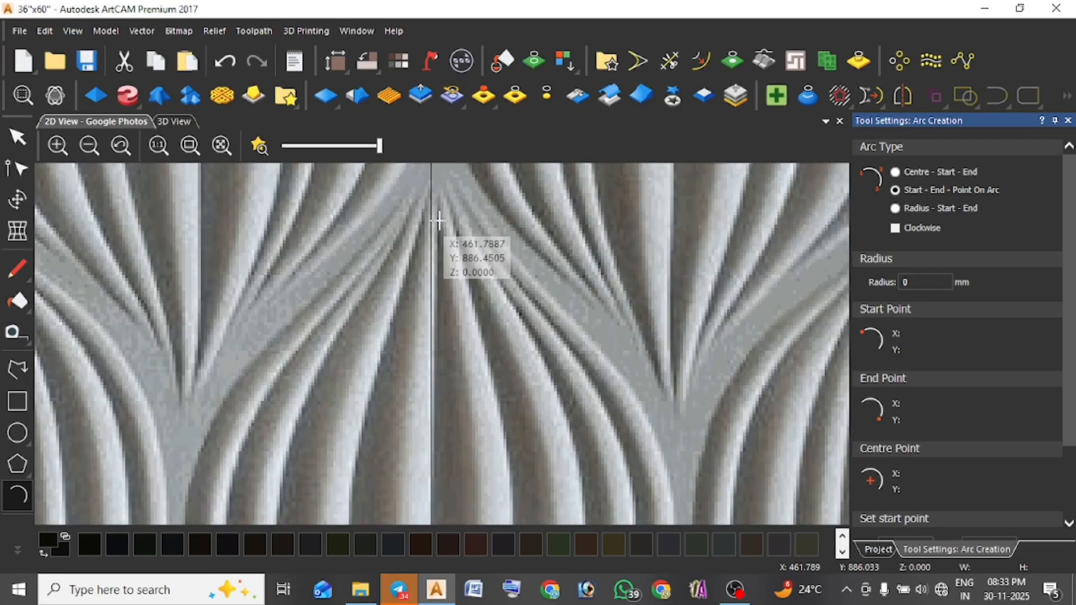
click(431, 186)
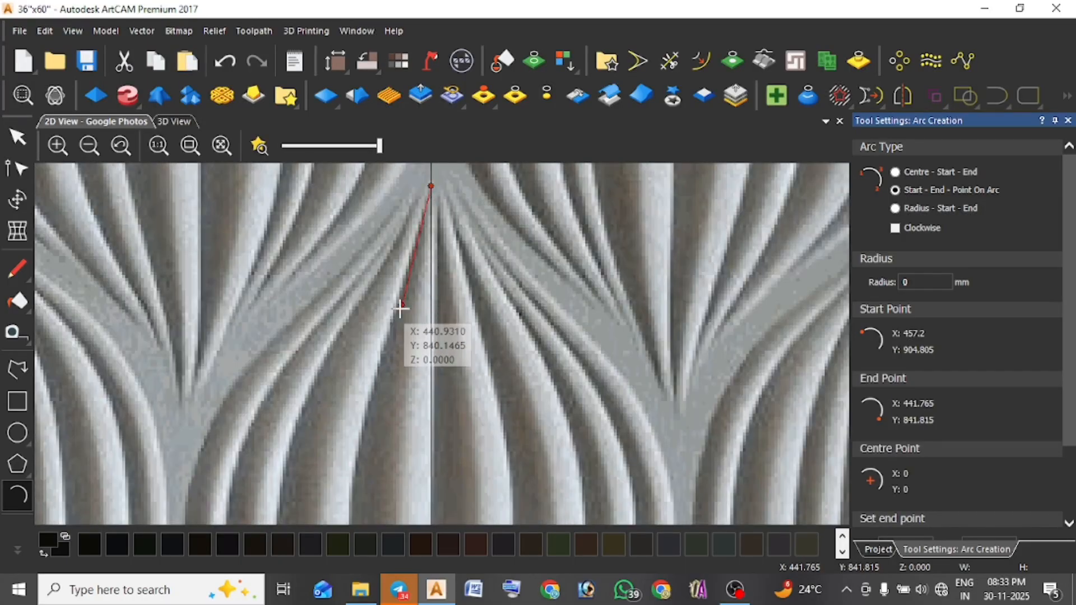
click(387, 348)
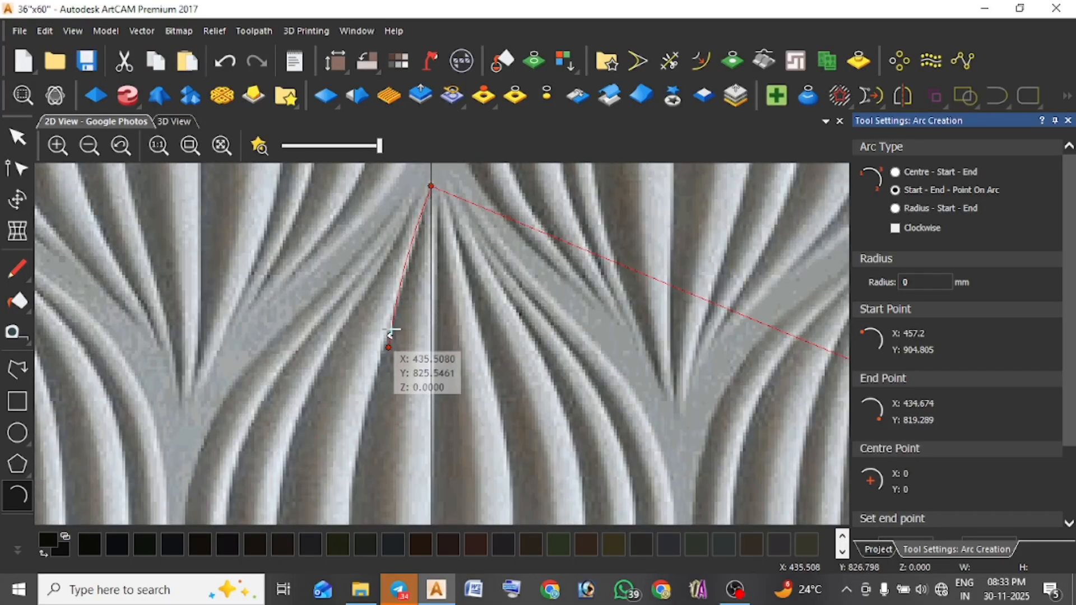
click(404, 292)
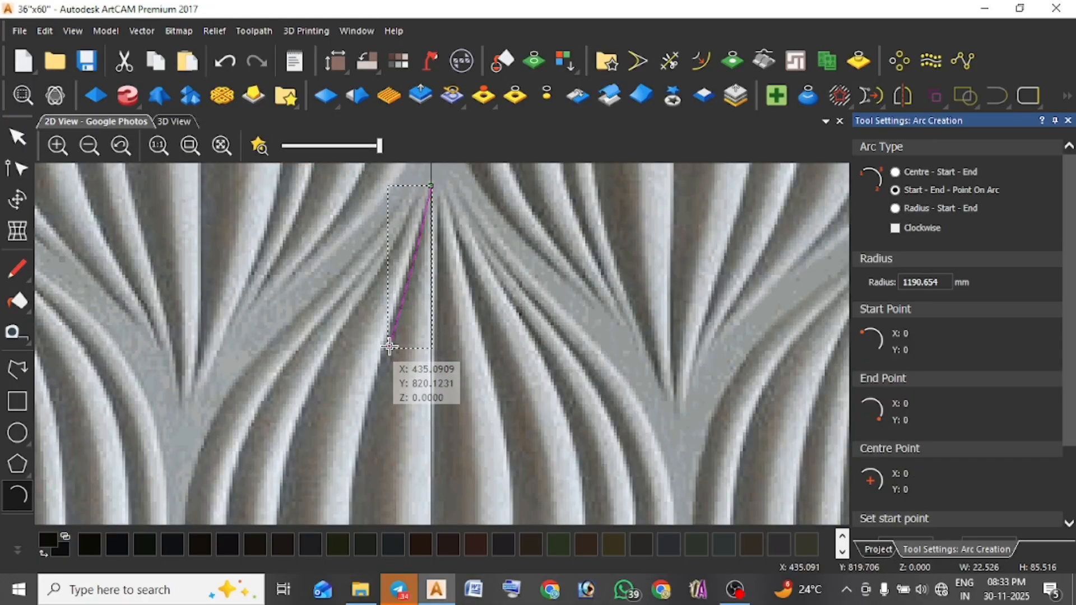
Continue the rib edge with two connected arcs about 75 mm and 29 mm high, ending at the horizontal line.
click(388, 348)
scroll(386, 425, down, 2)
scroll(391, 445, up, 2)
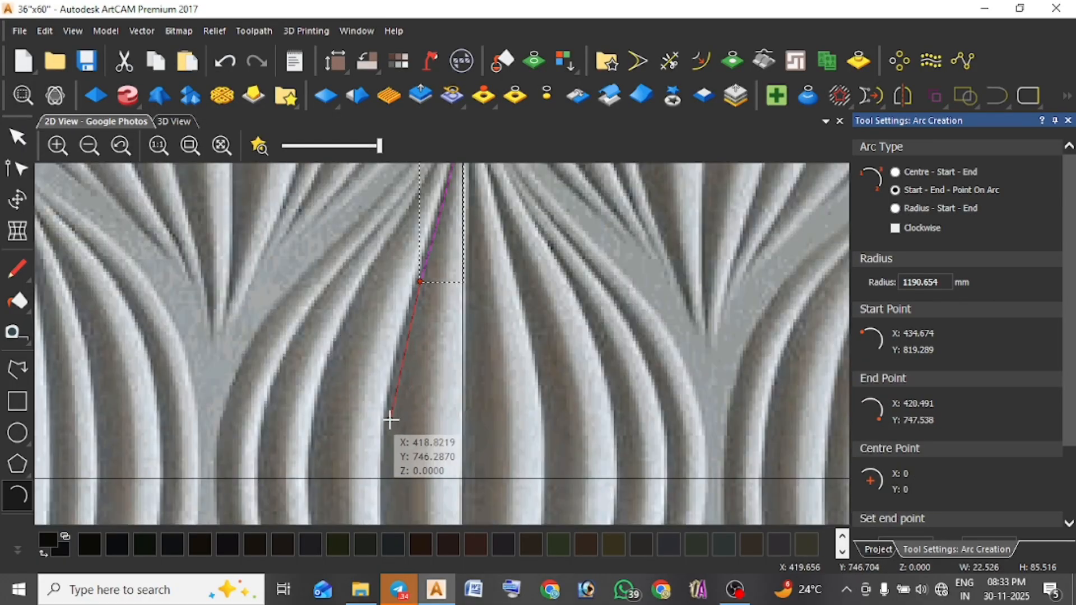
click(398, 416)
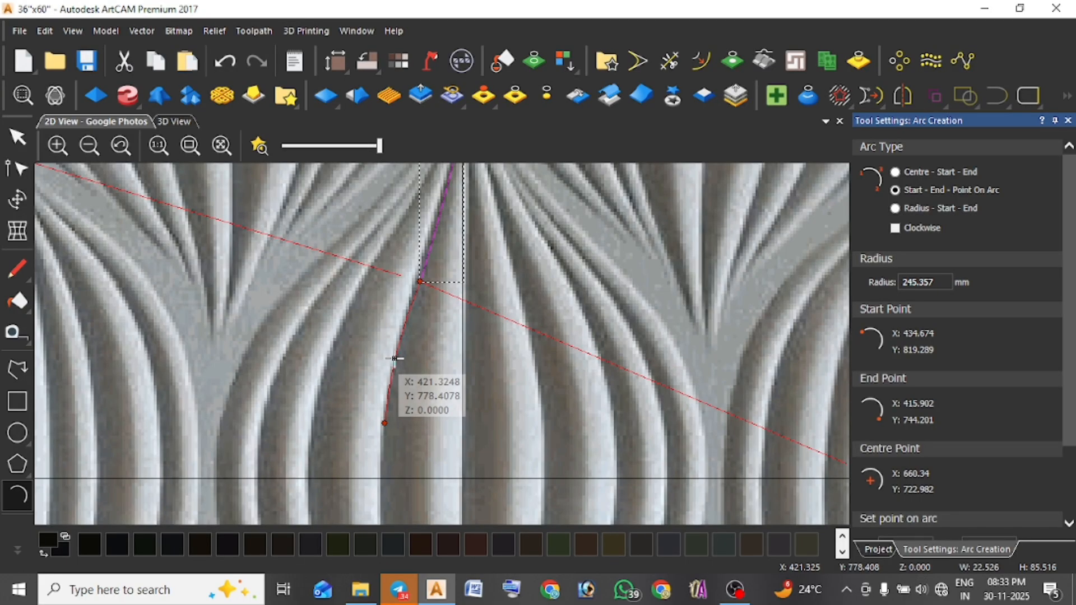
click(394, 358)
click(385, 424)
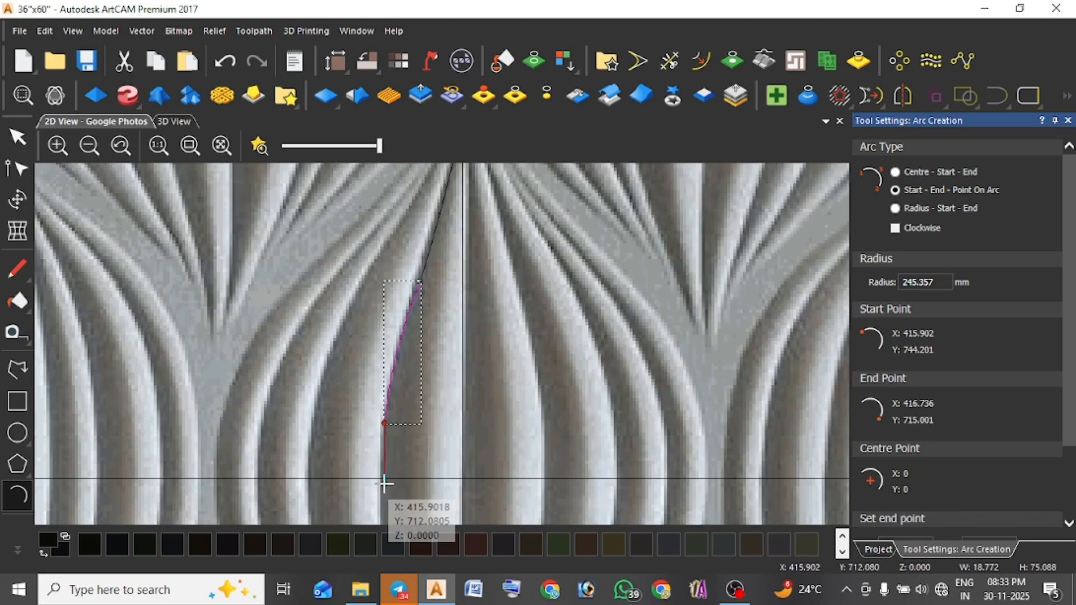
click(382, 478)
scroll(382, 478, up, 2)
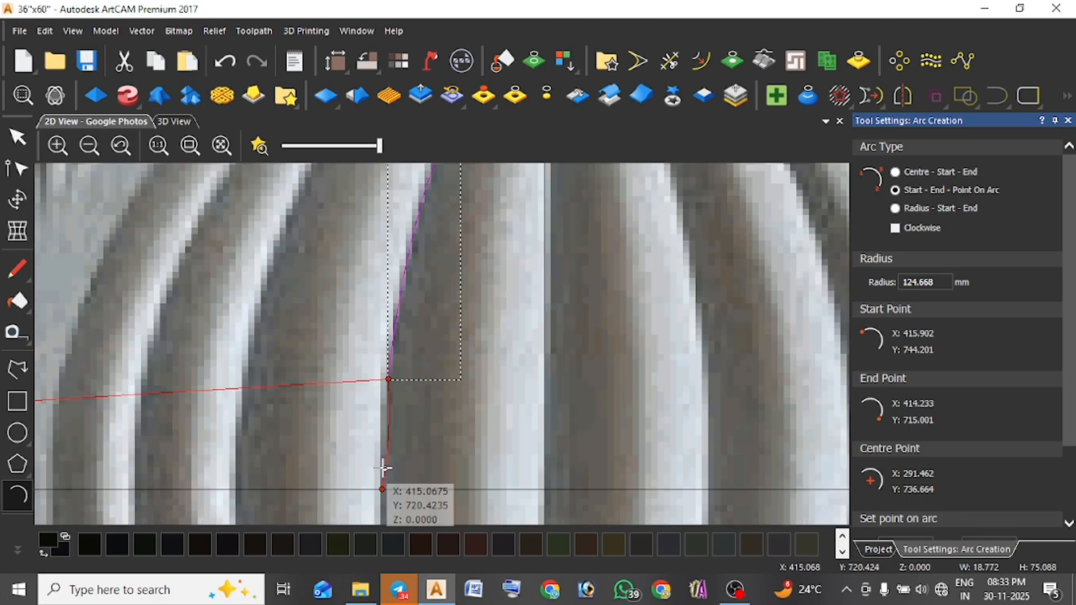
click(383, 441)
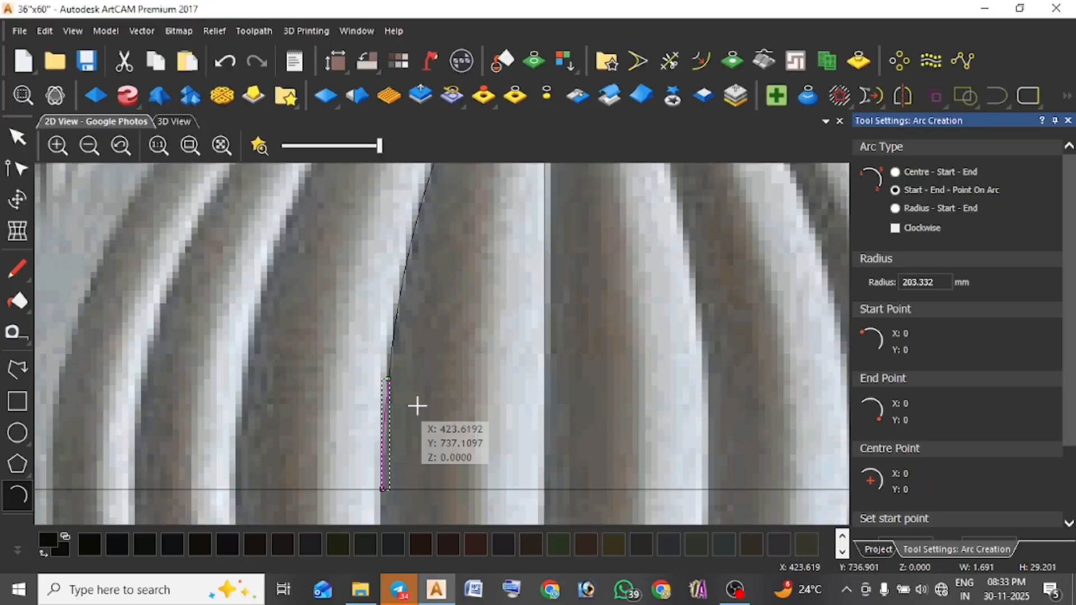
key(Escape)
Join the three rib-edge arcs into a single vector at their coincident ends.
scroll(416, 409, down, 3)
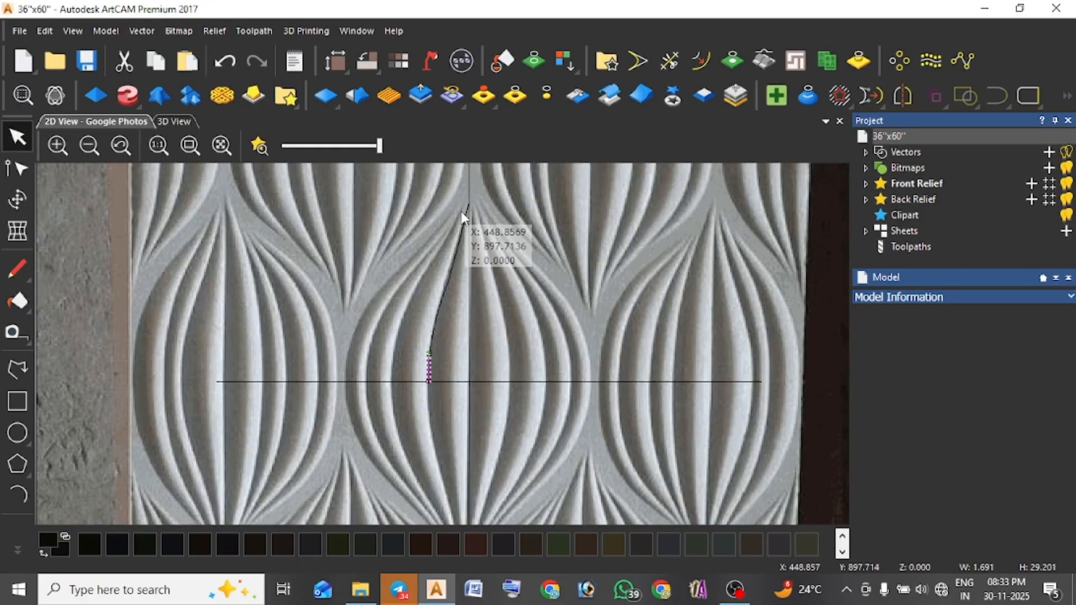
drag(472, 199, 408, 368)
key(j)
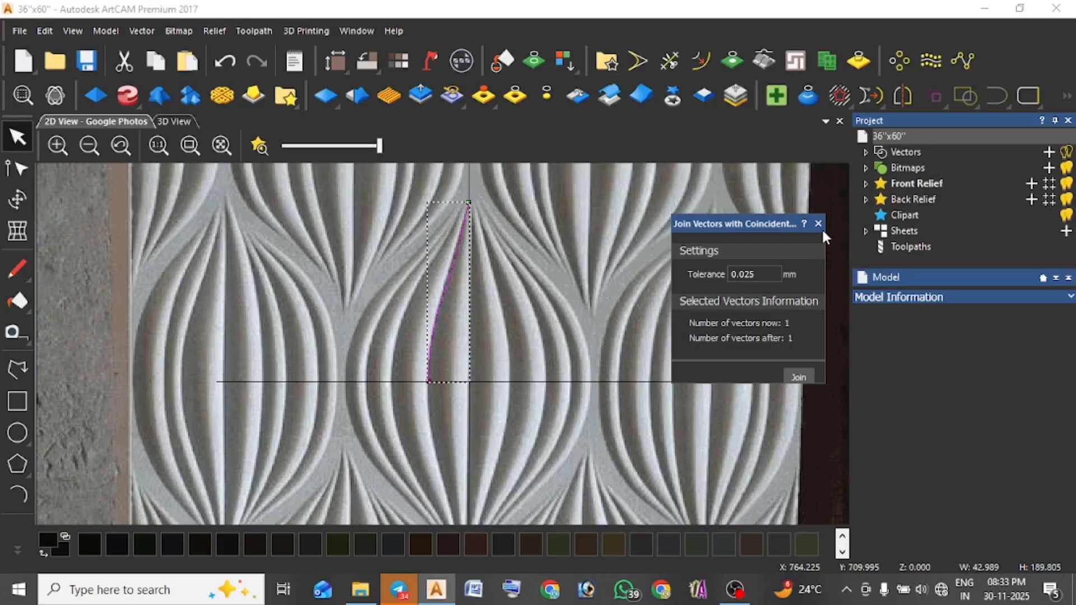
click(819, 224)
Smooth the two nodes where the arcs meet on the joined rib curve.
key(n)
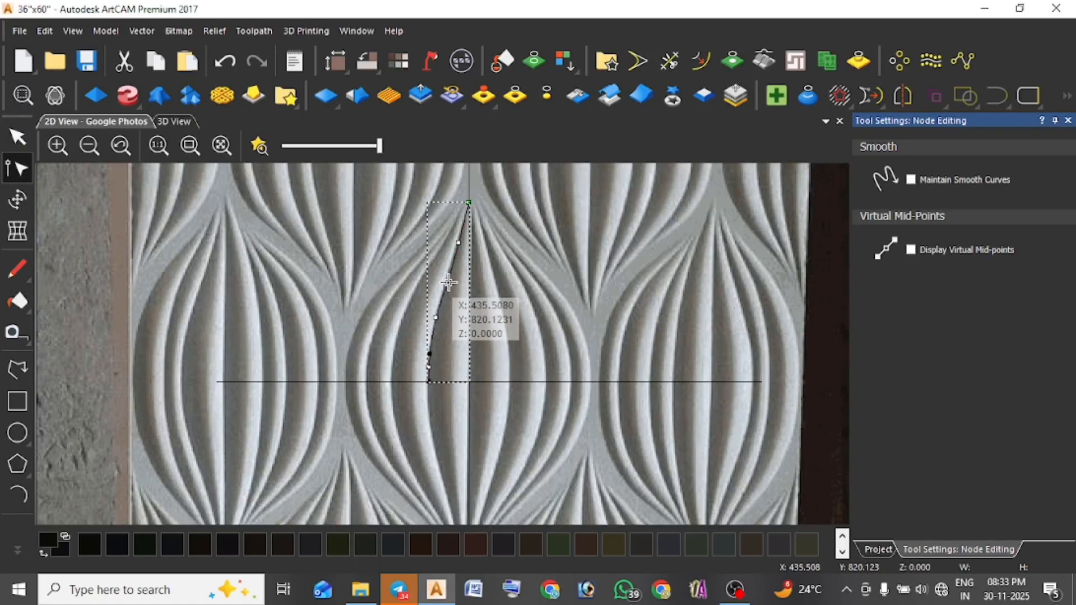
key(s)
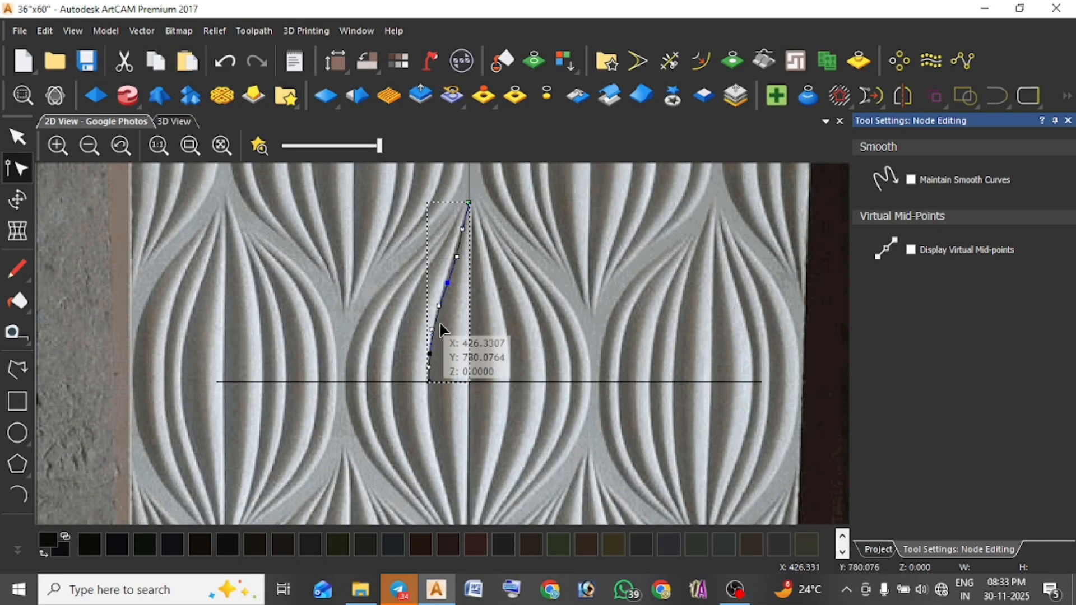
key(s)
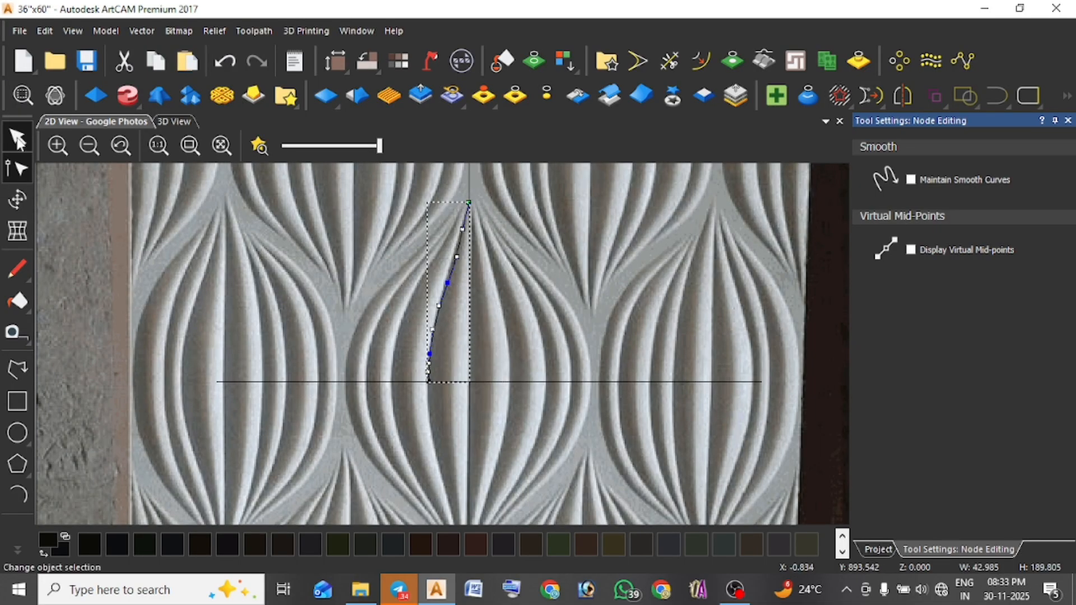
click(18, 139)
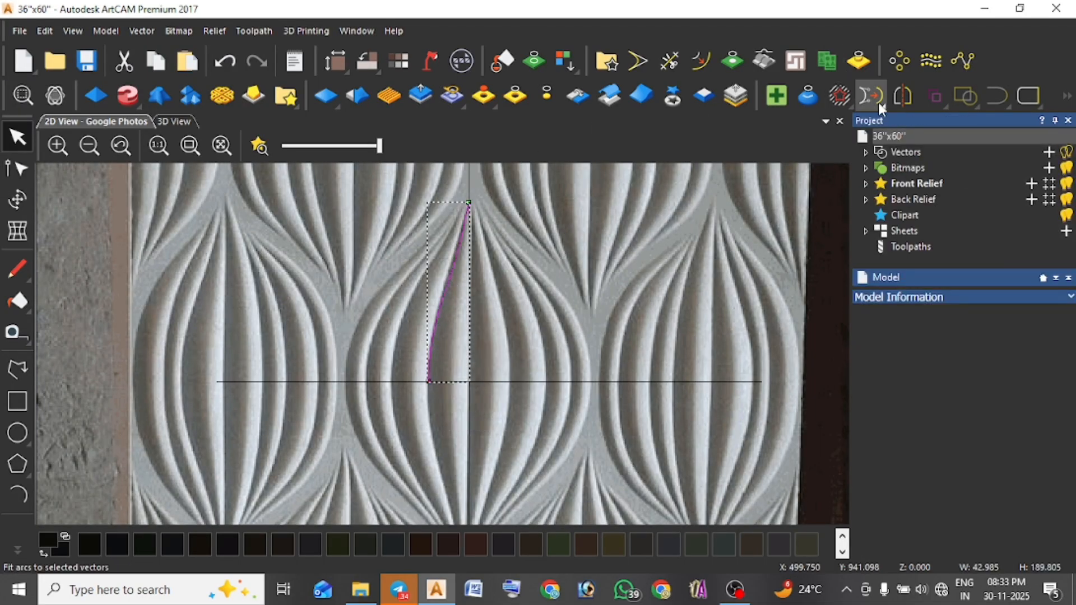
Mirror the rib curve downward about its lower end as a joined copy, and close the vector with a straight line.
click(900, 96)
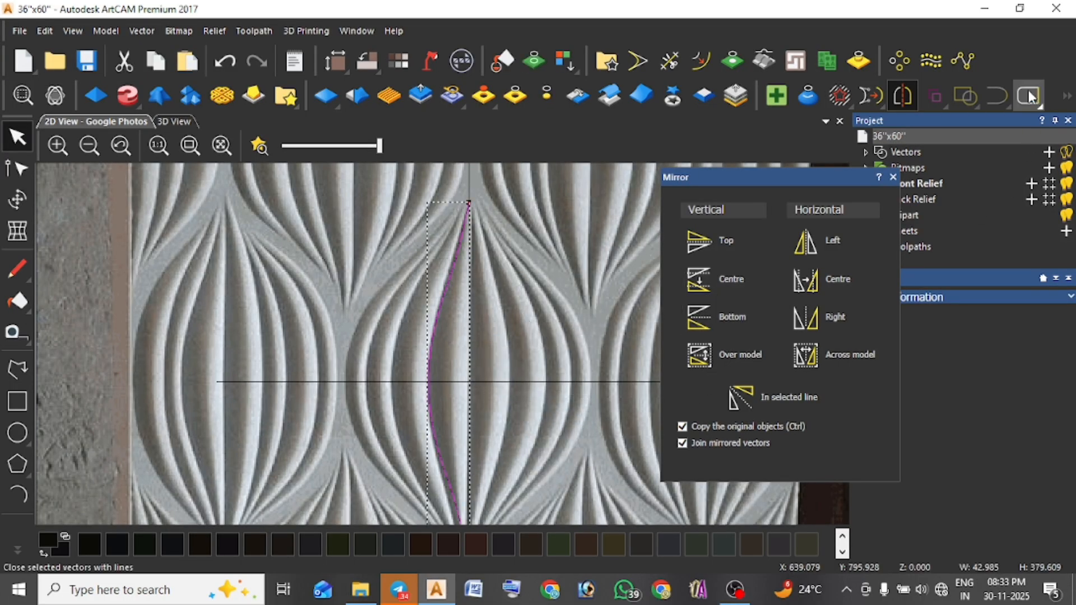
click(495, 305)
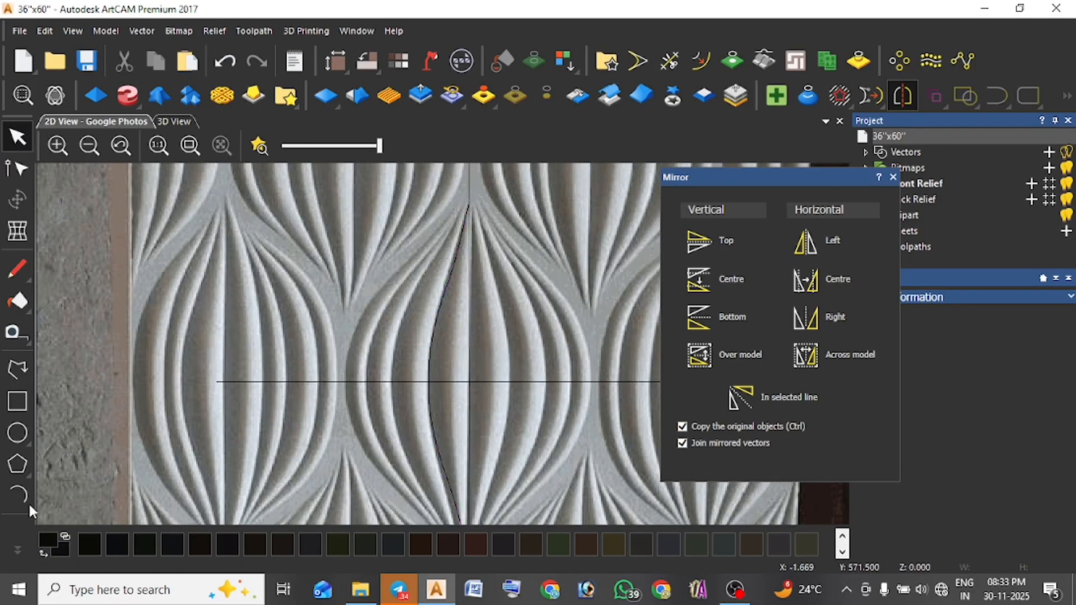
click(17, 494)
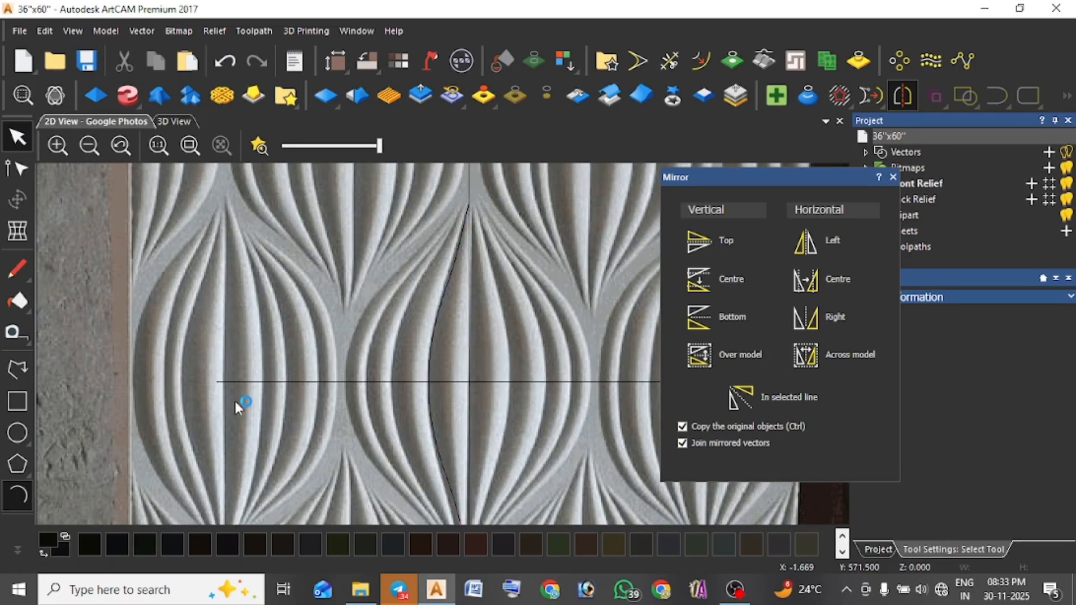
click(20, 141)
click(439, 324)
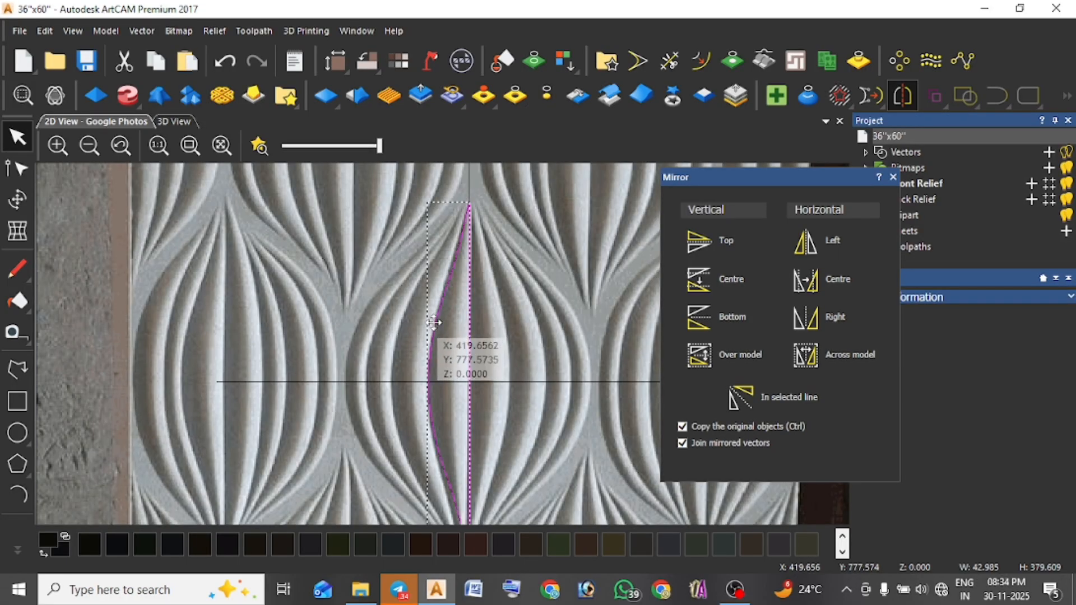
Place a partly overlapping copy of the closed rib shape to its right, and check the original's end nodes in node editing.
mouse_move(434, 322)
mouse_down()
mouse_move(448, 324)
mouse_move(440, 318)
mouse_up()
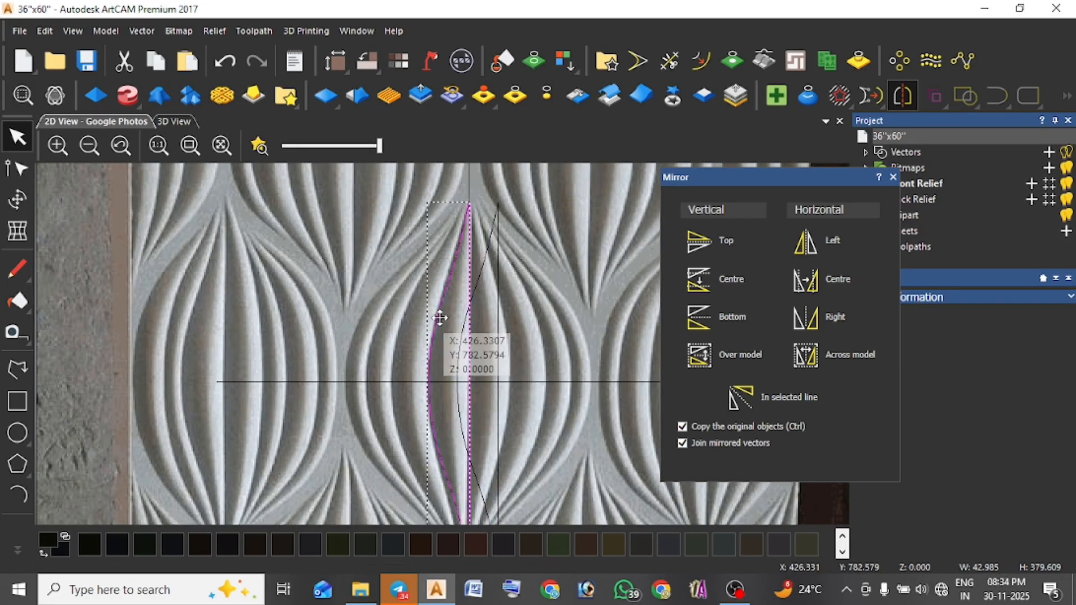
double_click(440, 318)
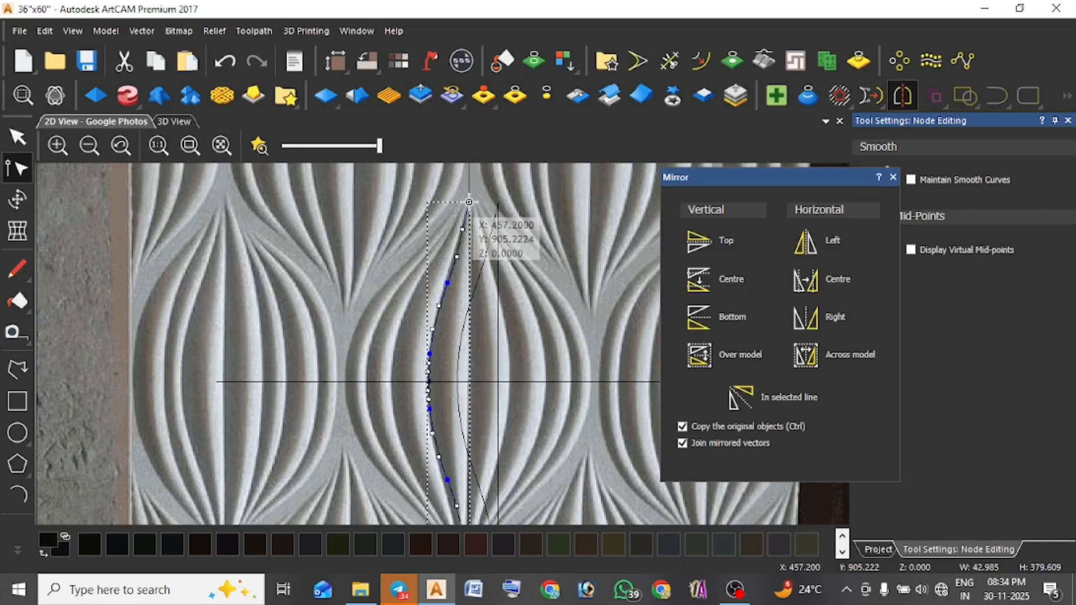
scroll(455, 497, down, 1)
scroll(456, 460, up, 1)
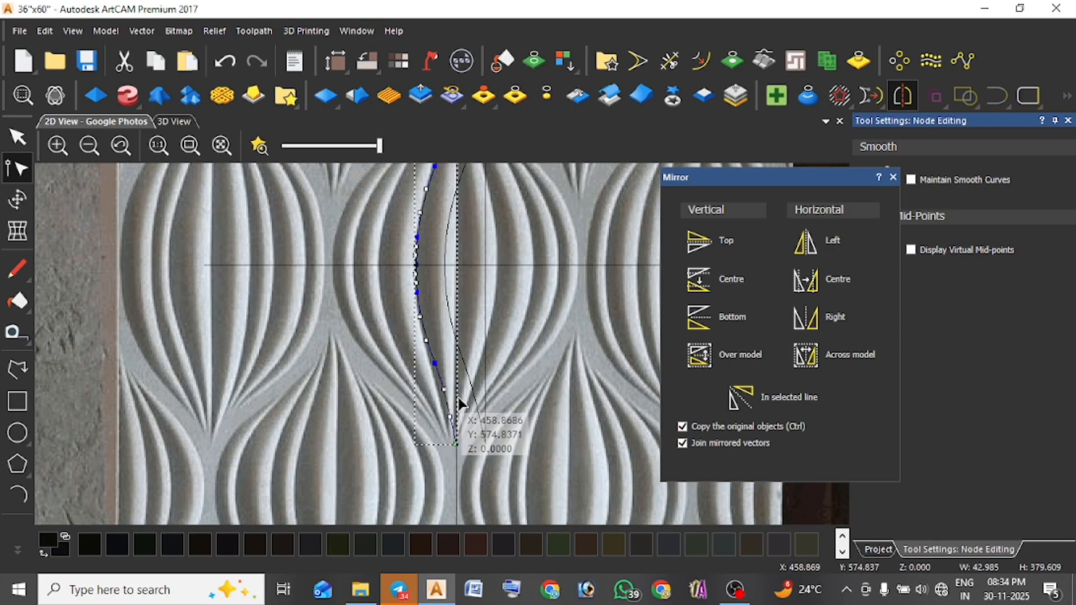
click(21, 137)
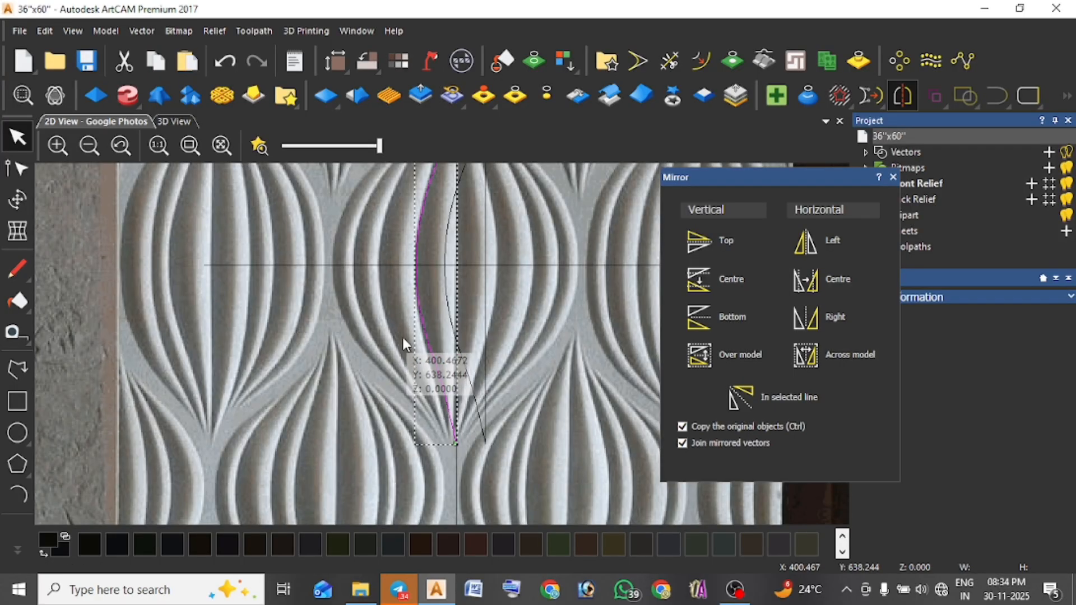
scroll(489, 394, down, 2)
click(489, 394)
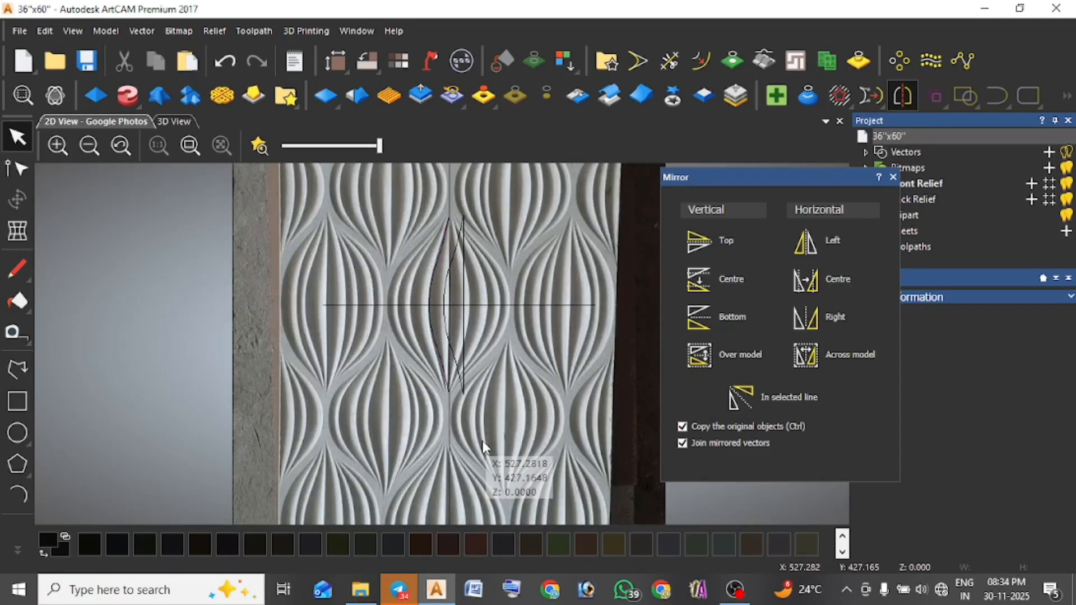
Draw the upper arc of the next rib edge down-left from beside the first rib's tip, about 27 mm wide and 49 mm high.
click(443, 365)
scroll(434, 269, up, 2)
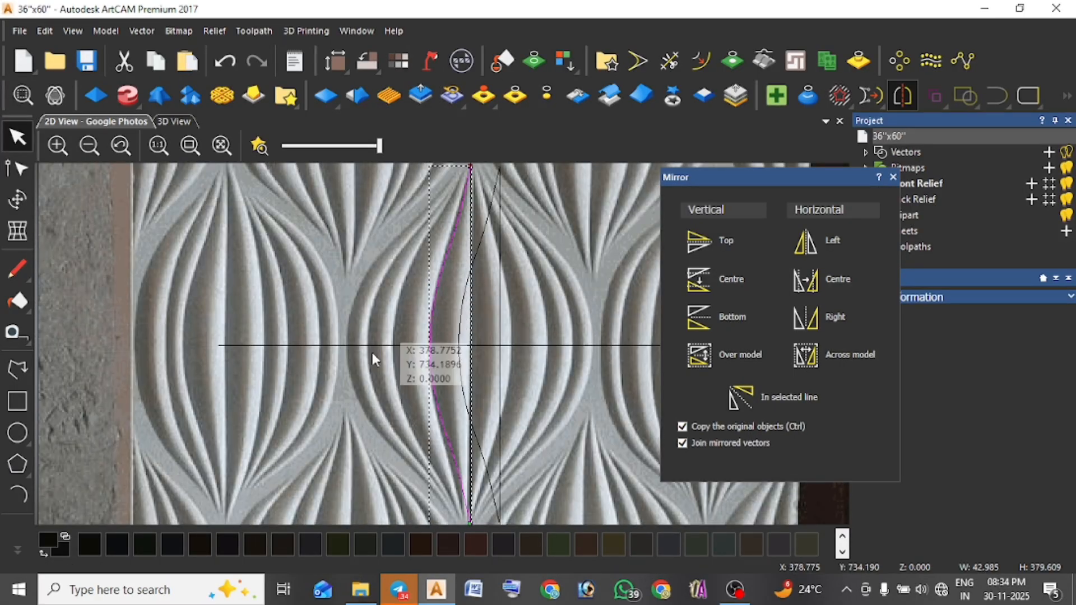
click(13, 498)
scroll(437, 280, up, 3)
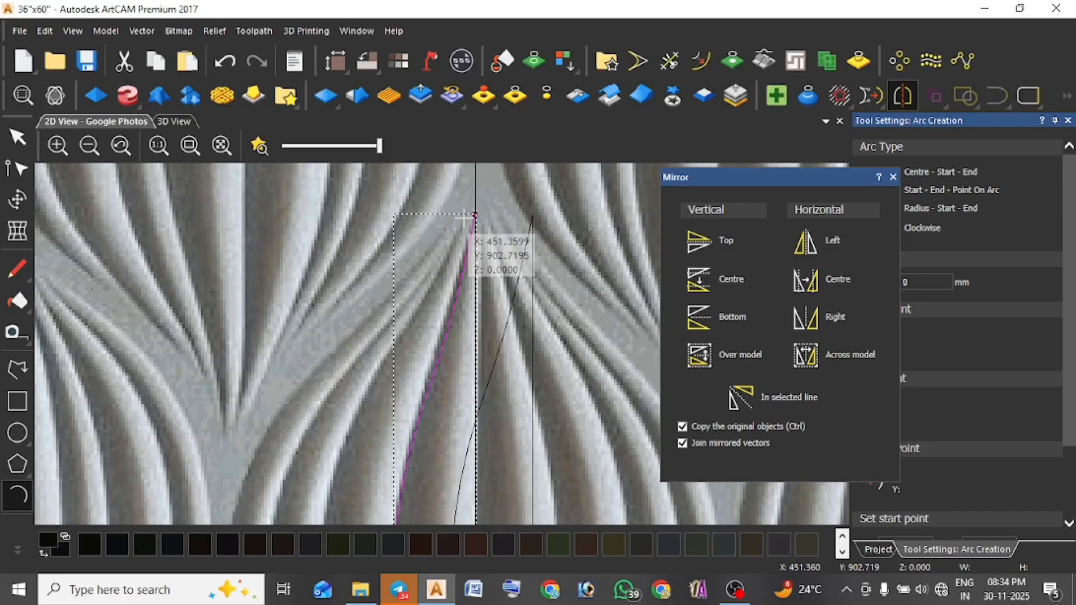
click(464, 218)
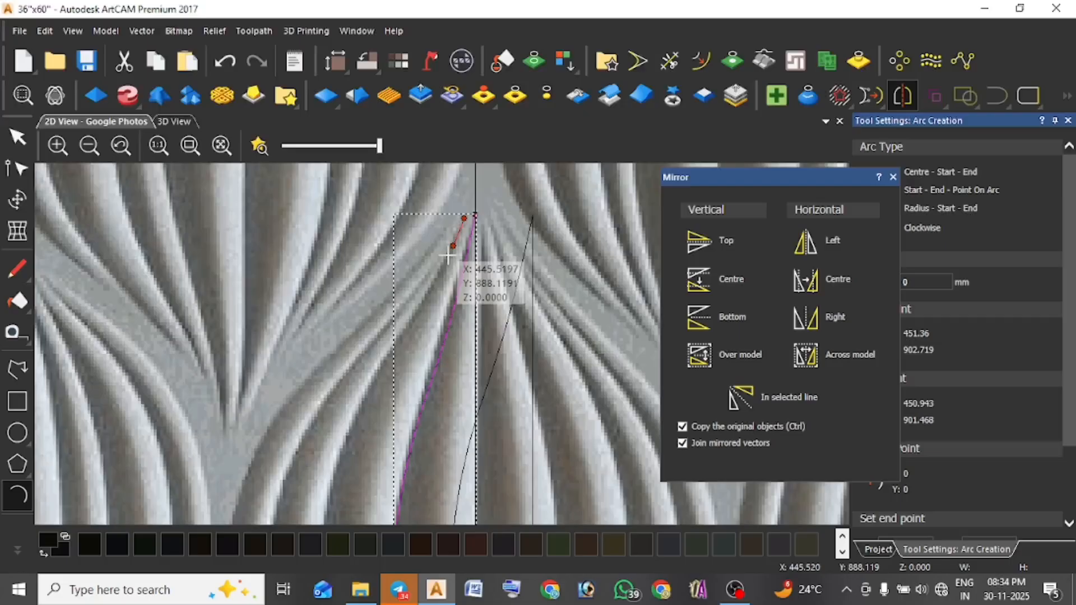
click(413, 311)
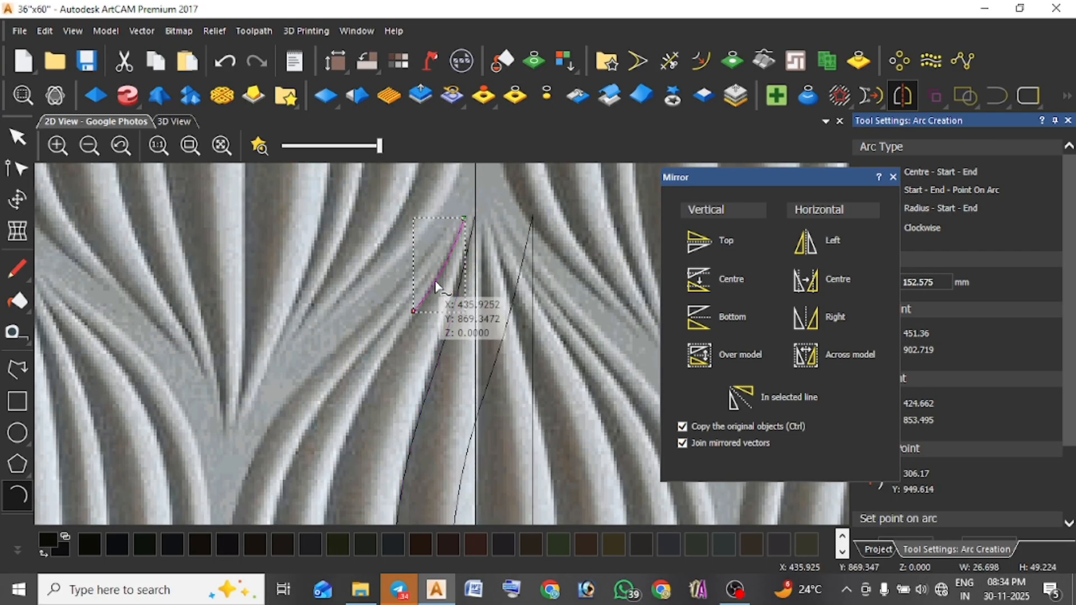
click(437, 285)
Continue the rib edge with two arcs down to the horizontal centre line, about 97 mm and 41 mm high.
scroll(420, 336, down, 2)
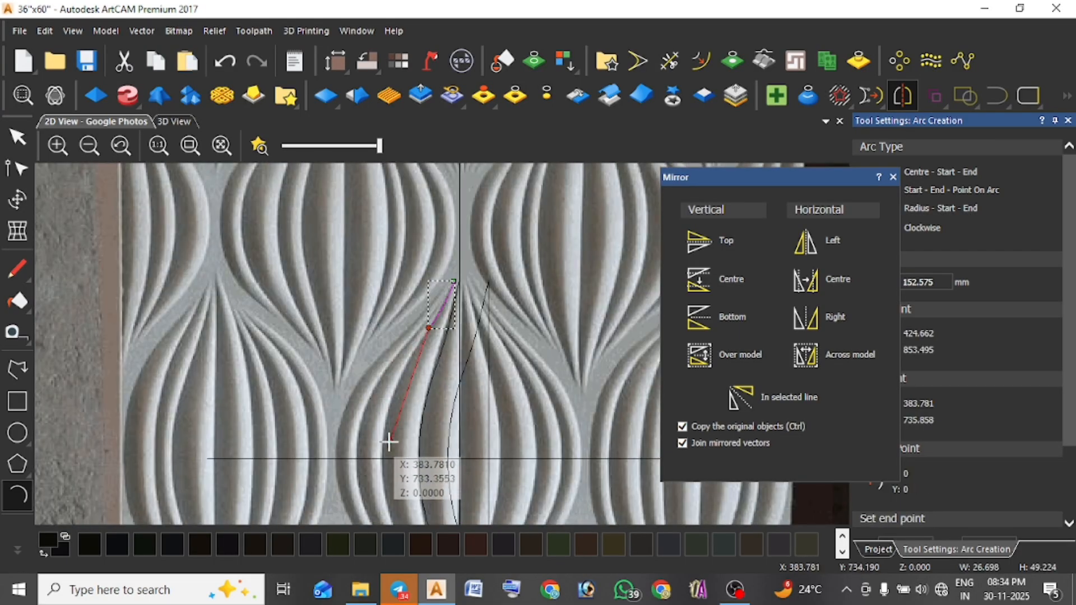
scroll(388, 446, up, 2)
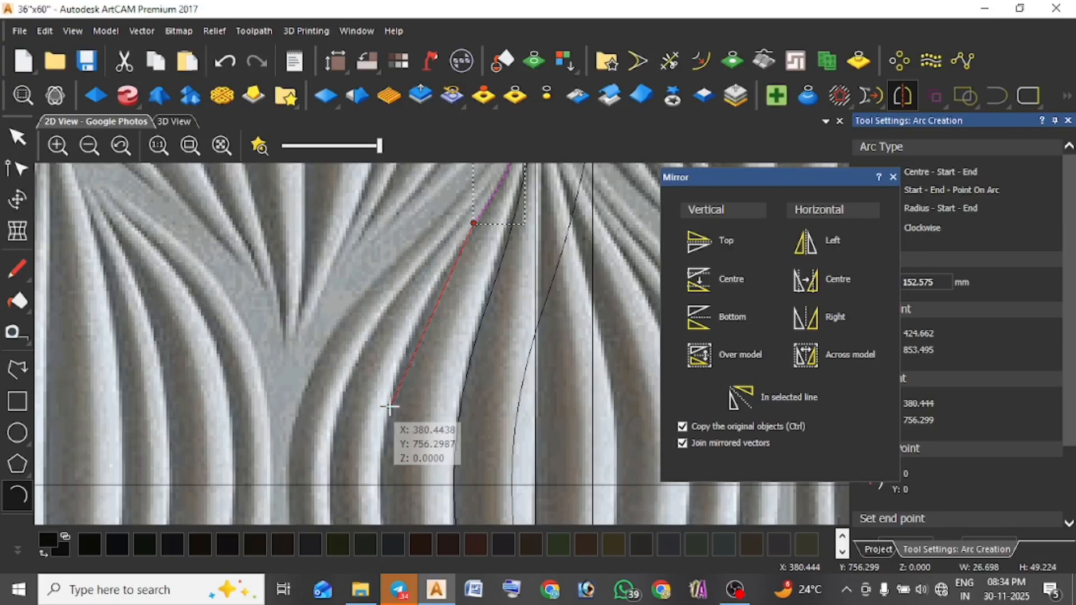
click(391, 408)
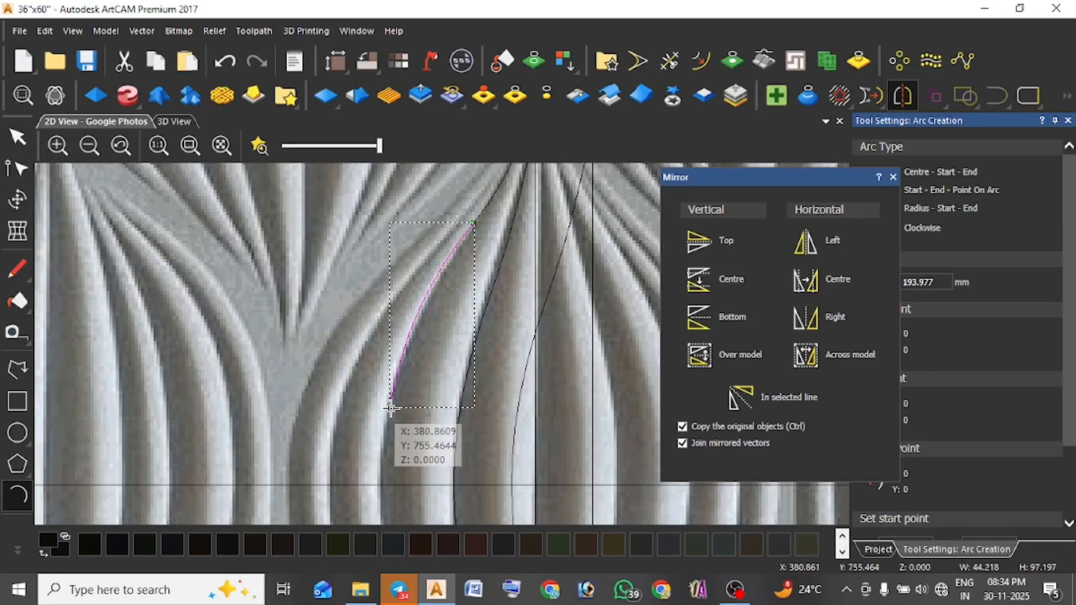
click(391, 408)
scroll(420, 437, up, 3)
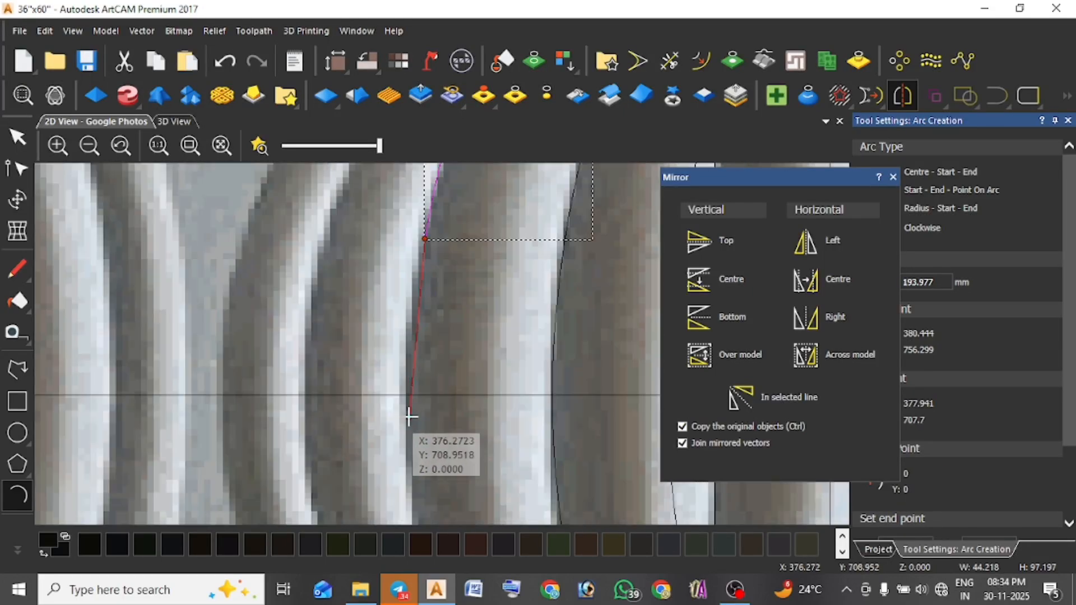
click(405, 394)
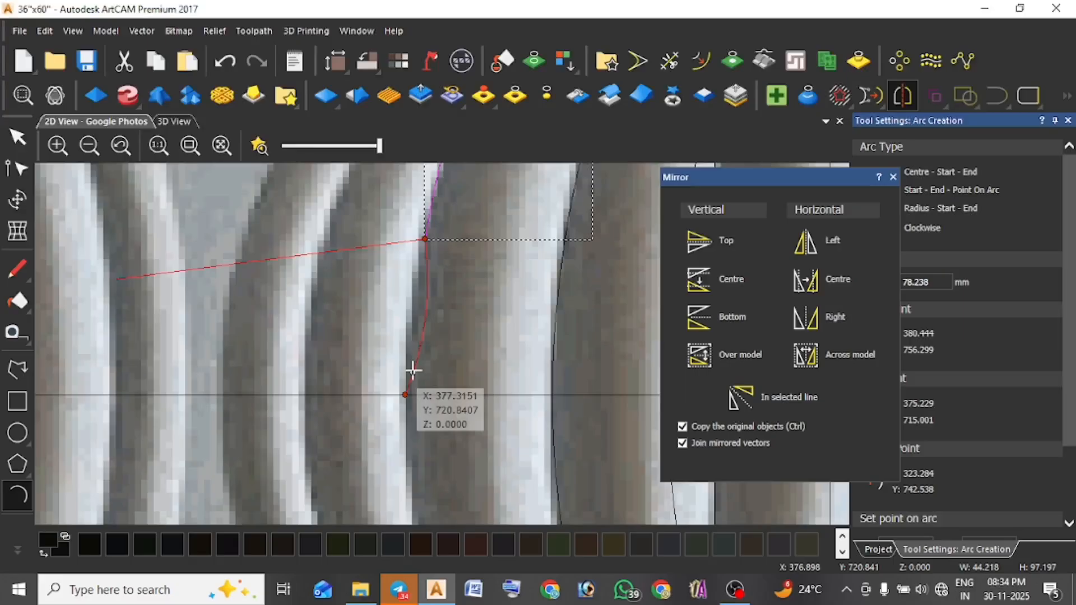
click(410, 335)
right_click(449, 312)
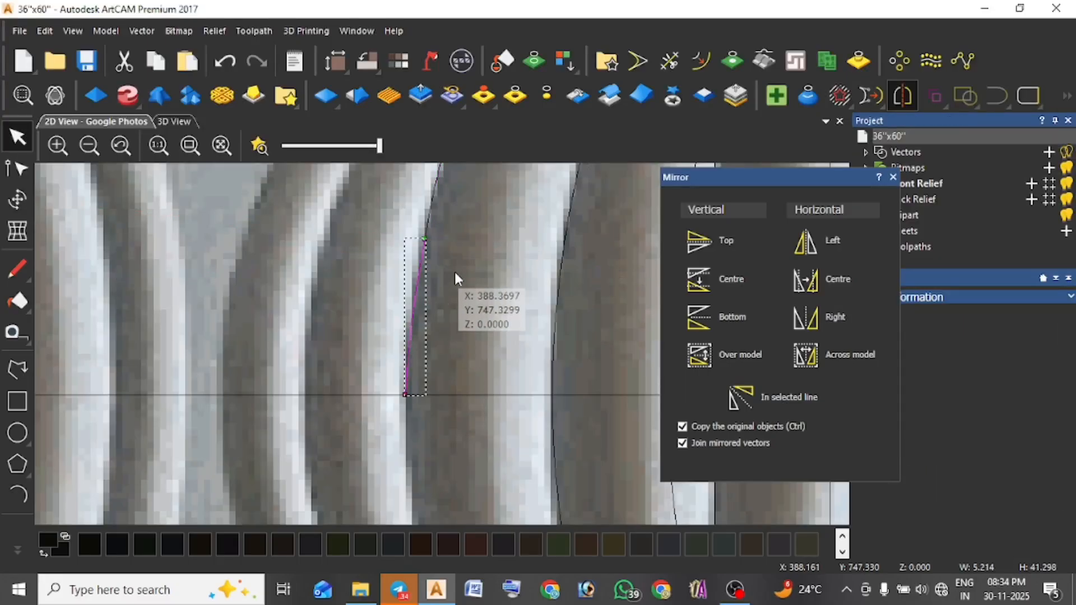
Join the three arcs of the second rib edge into a single vector at their coincident ends.
key(k)
drag(457, 211, 388, 305)
scroll(457, 276, down, 3)
scroll(459, 292, up, 2)
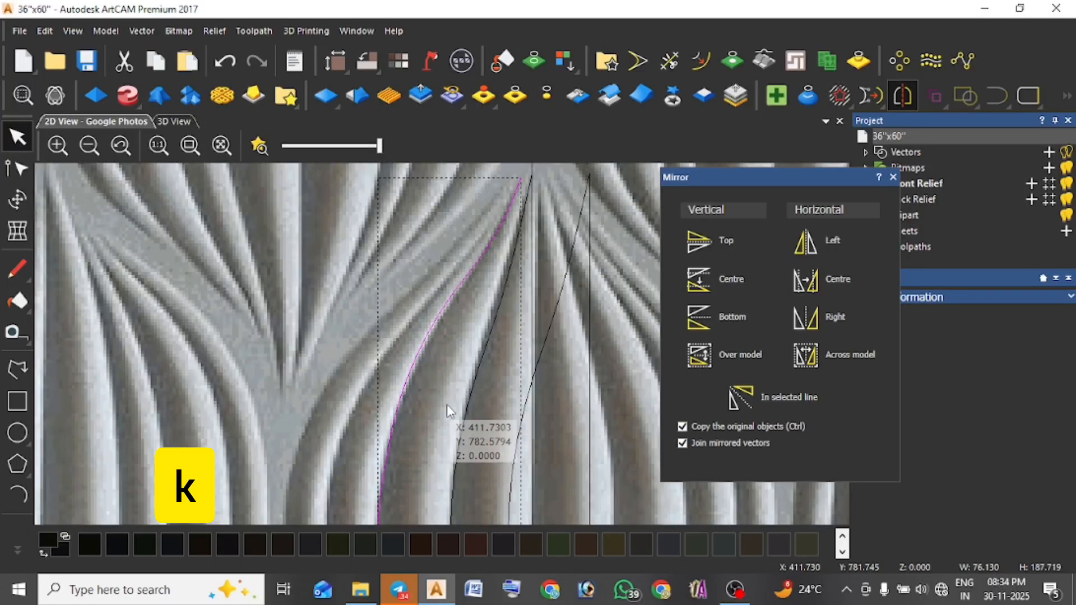
scroll(447, 412, down, 2)
key(j)
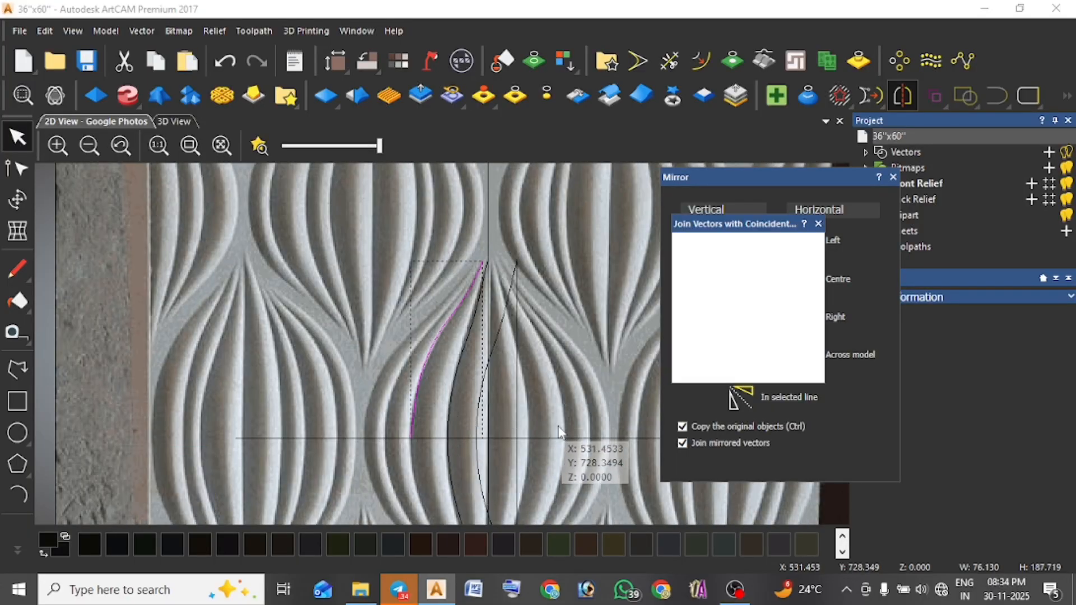
click(818, 224)
Mirror the second rib curve downward about its lower end as a joined copy, and smooth the nodes where its arcs meet.
click(709, 319)
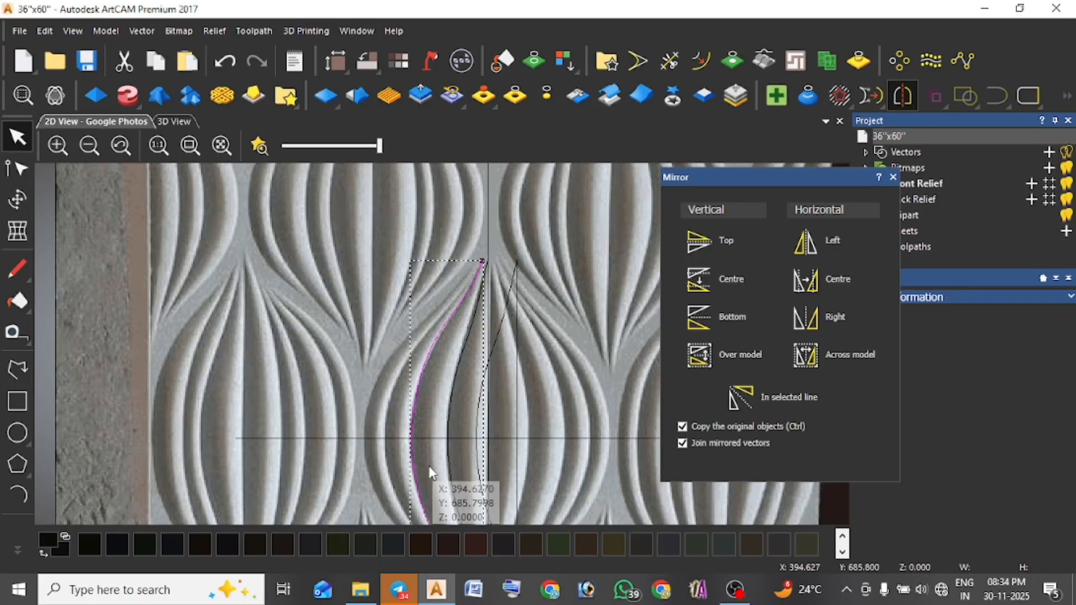
key(n)
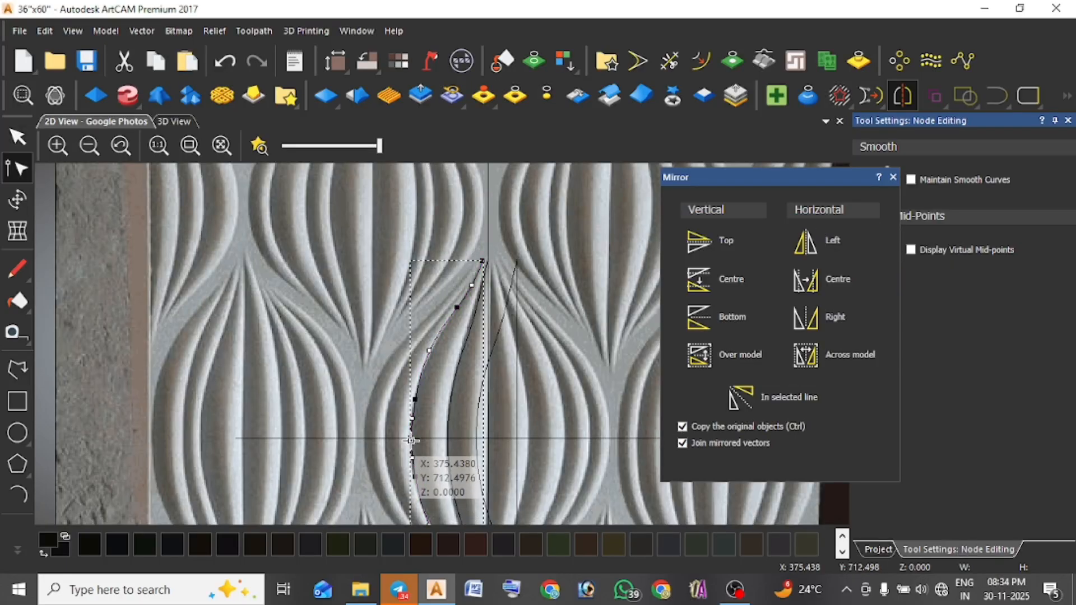
click(416, 399)
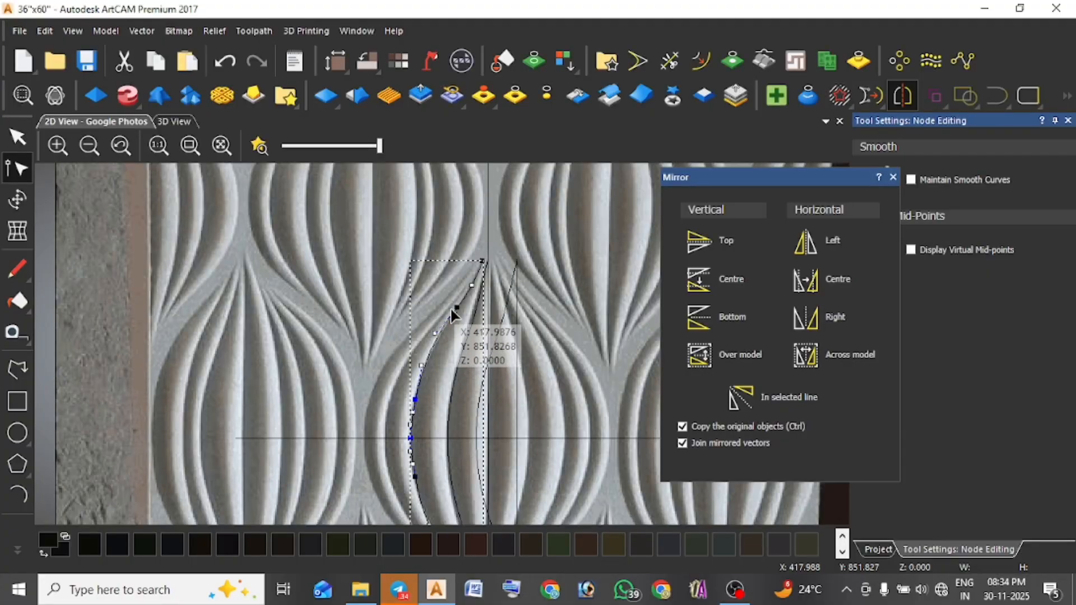
Trim the second rib curve's mirrored lower half away at the horizontal centre line.
click(669, 60)
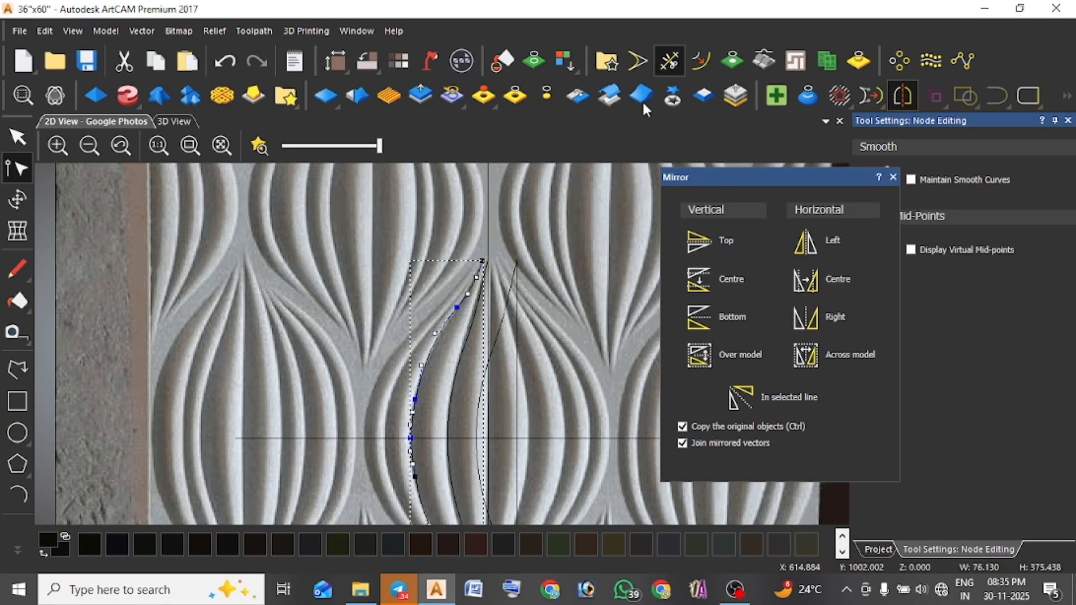
click(421, 475)
click(16, 137)
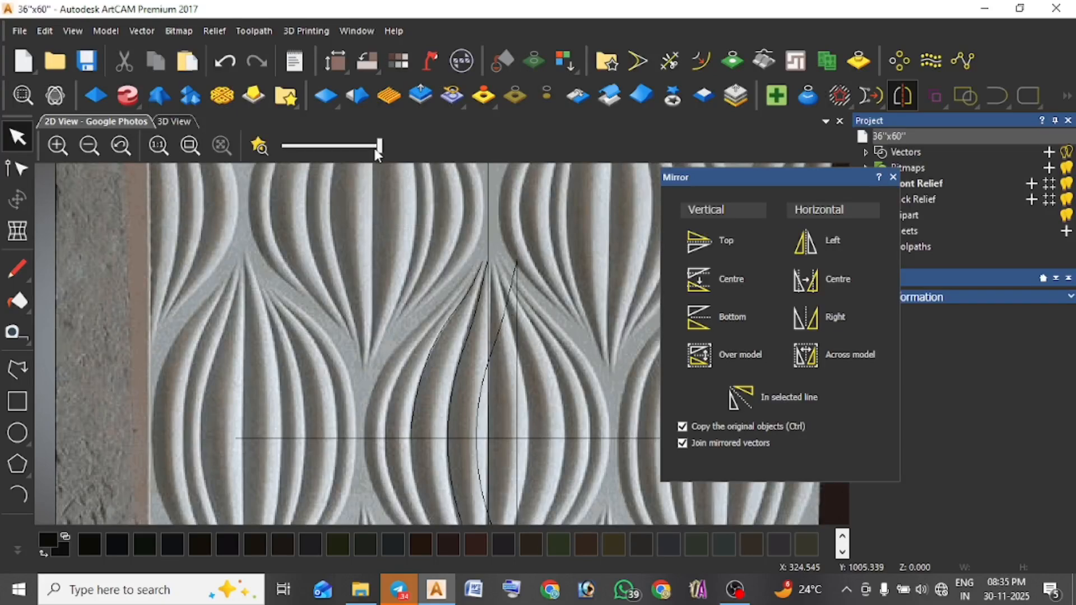
Fade the reference photo behind the vectors, and fine-tune the second rib curve's handles around its upper nodes.
drag(376, 150, 341, 152)
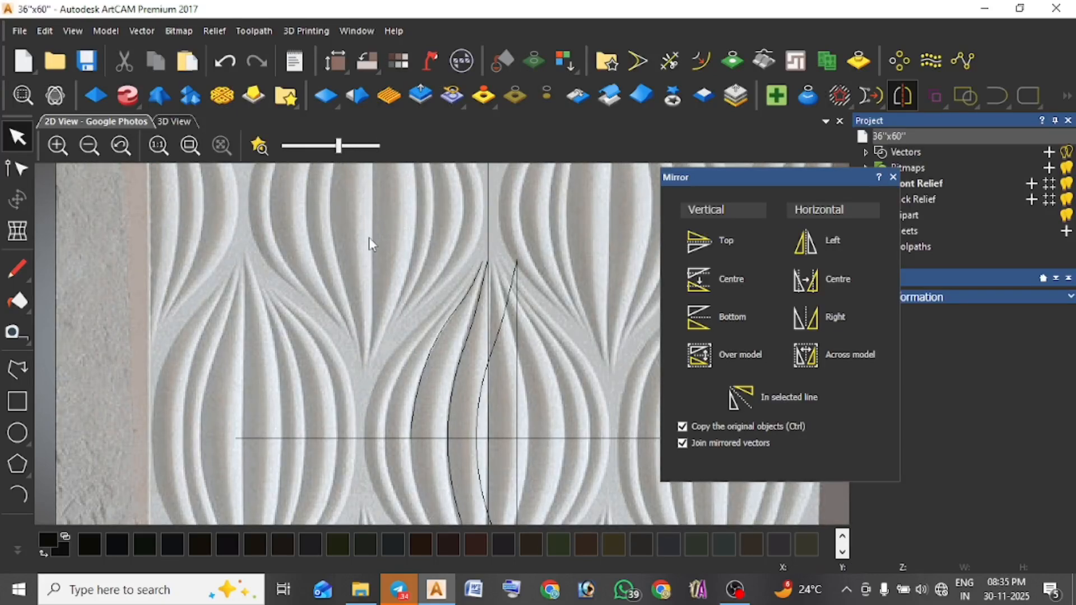
double_click(442, 327)
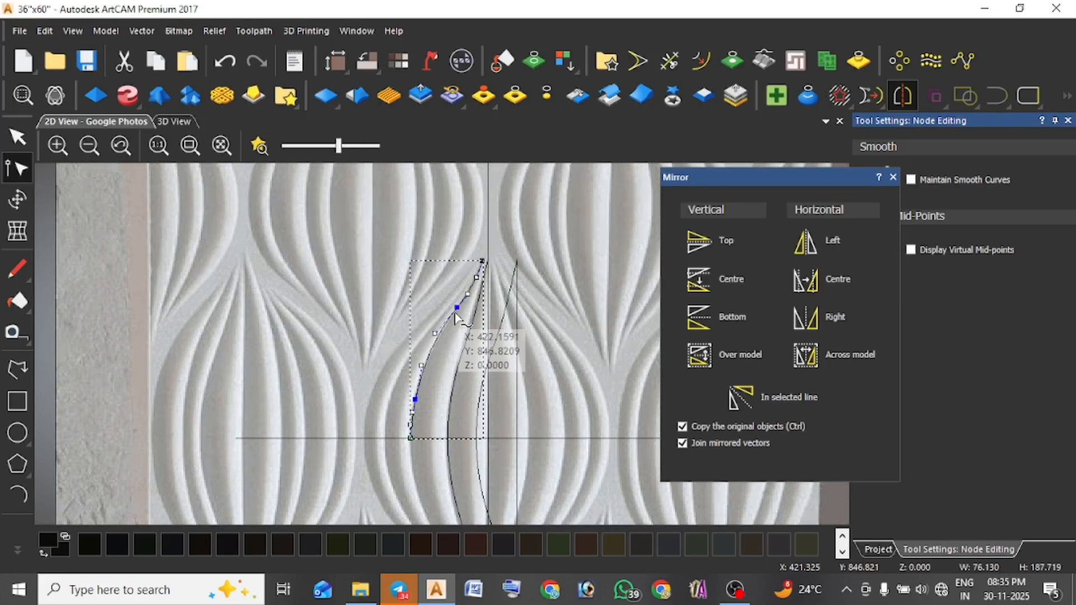
scroll(470, 315, up, 4)
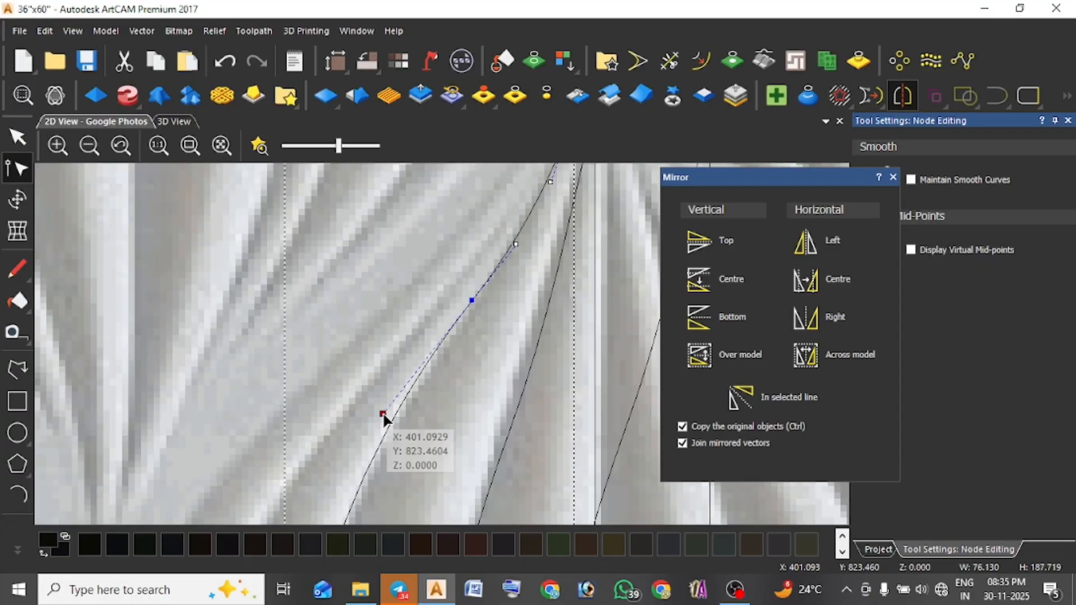
scroll(470, 325, down, 3)
scroll(500, 269, up, 3)
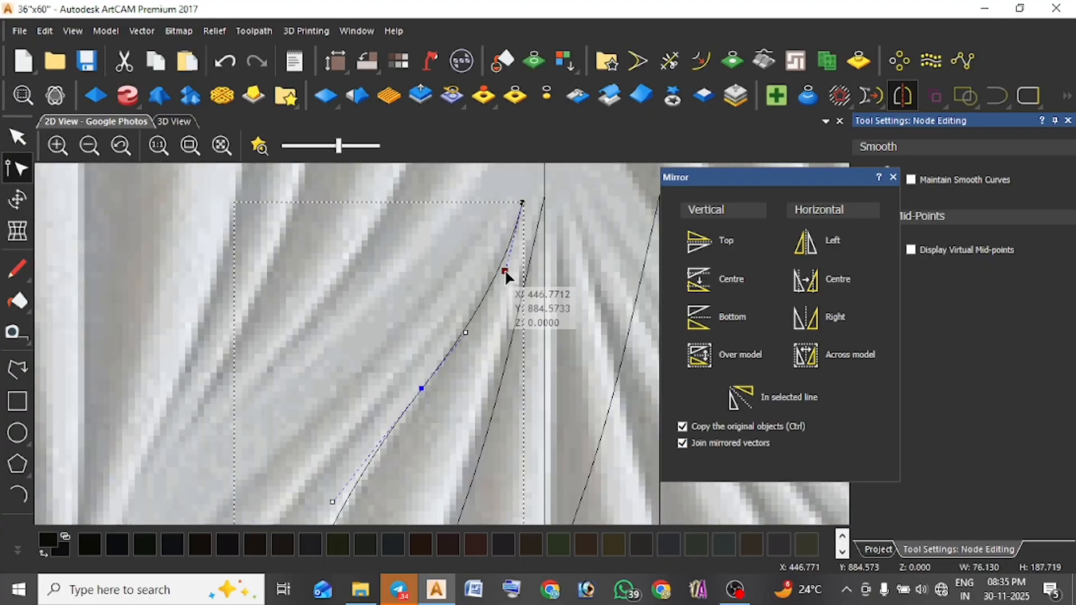
Insert a node near the first rib's upper end, shift its tip node slightly down-left, and reshape the curve below the tip.
click(542, 212)
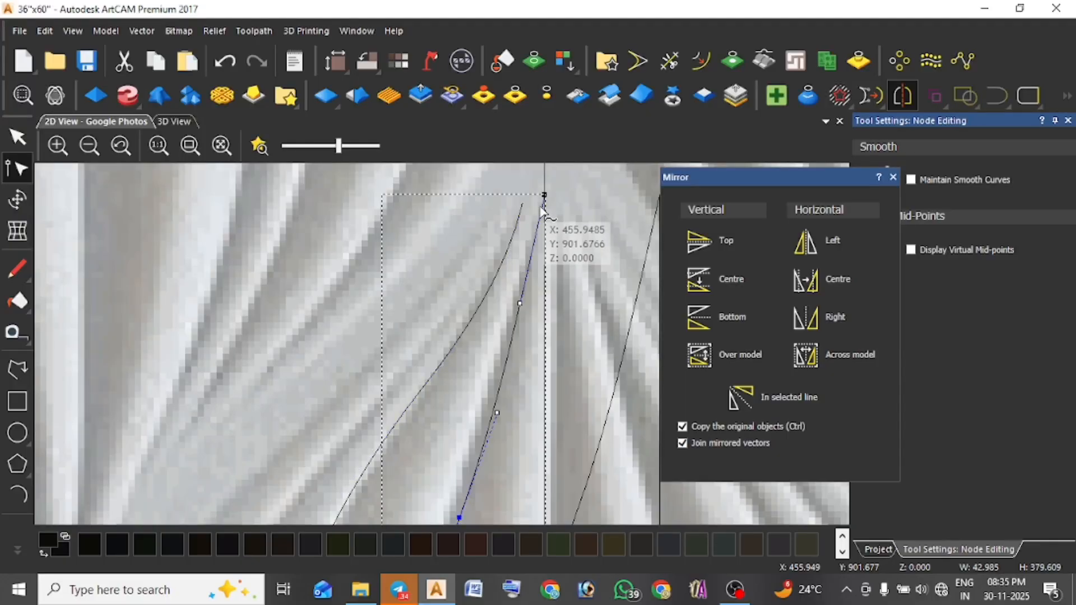
double_click(516, 323)
drag(543, 196, 533, 213)
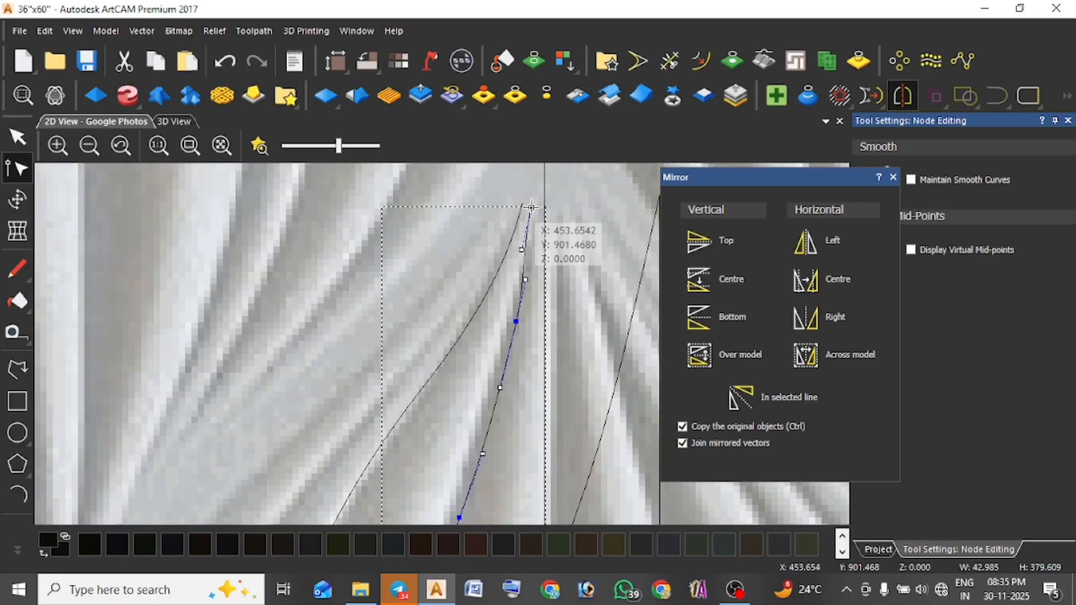
scroll(521, 250, up, 2)
drag(524, 254, 537, 267)
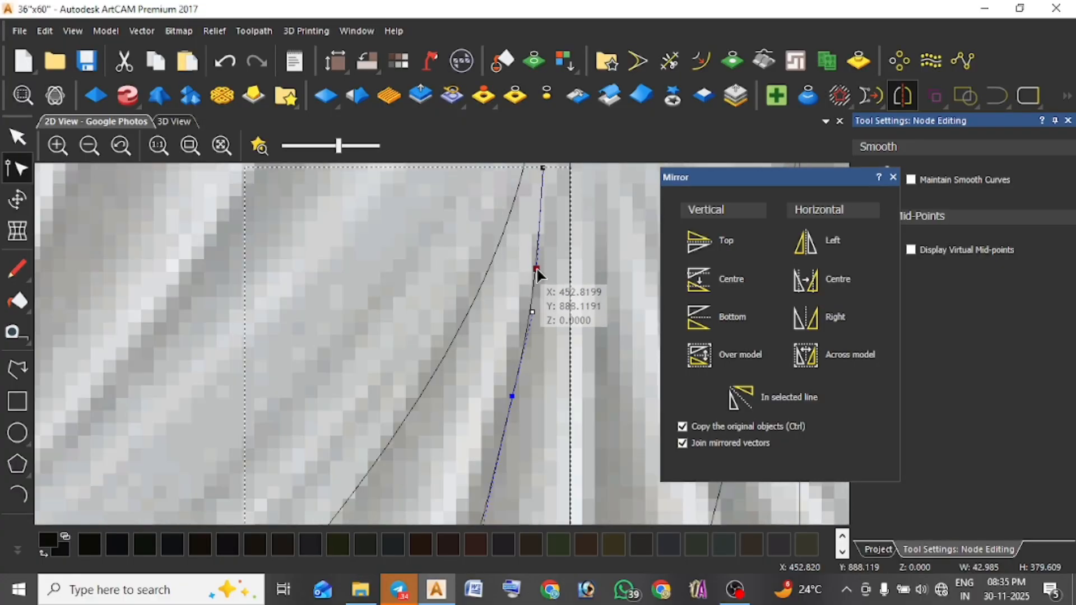
scroll(531, 210, down, 2)
scroll(483, 254, up, 1)
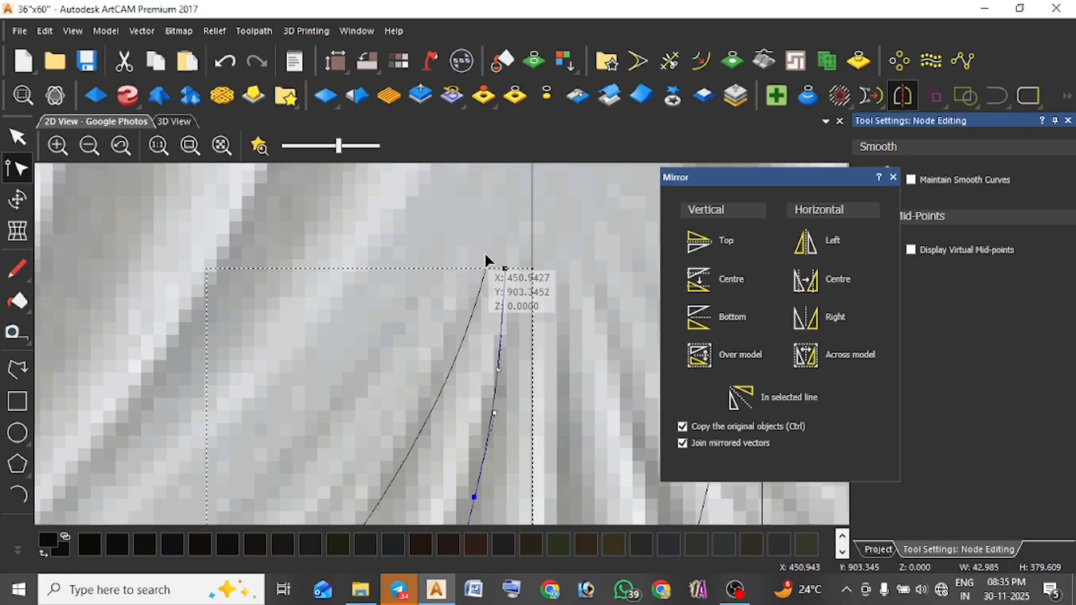
Move the second rib curve's top end node slightly down and right towards the first rib's tip.
click(486, 266)
scroll(472, 242, up, 2)
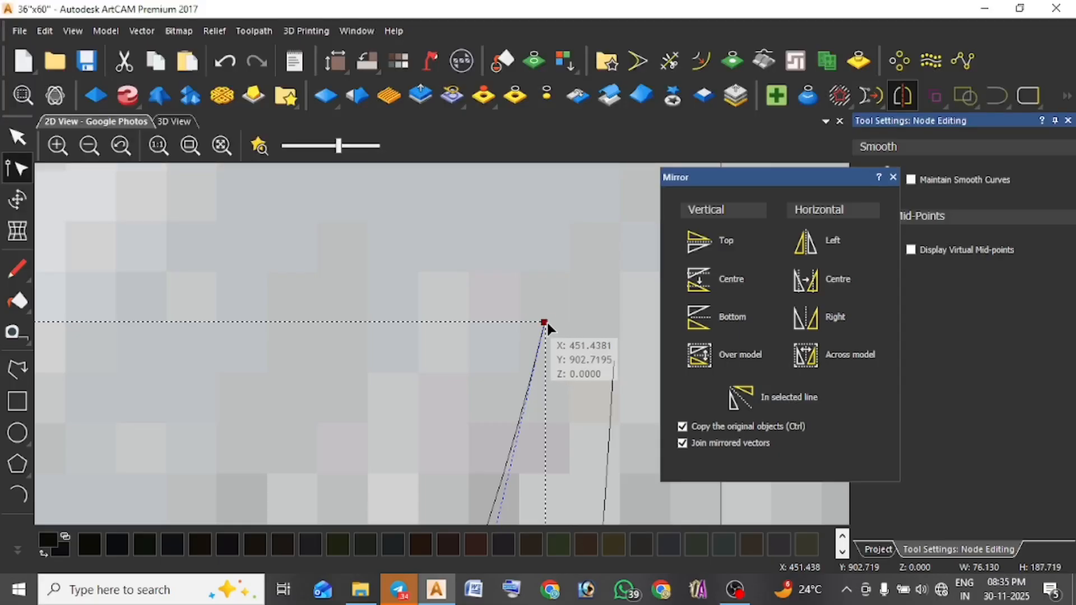
drag(547, 325, 563, 363)
scroll(458, 445, down, 2)
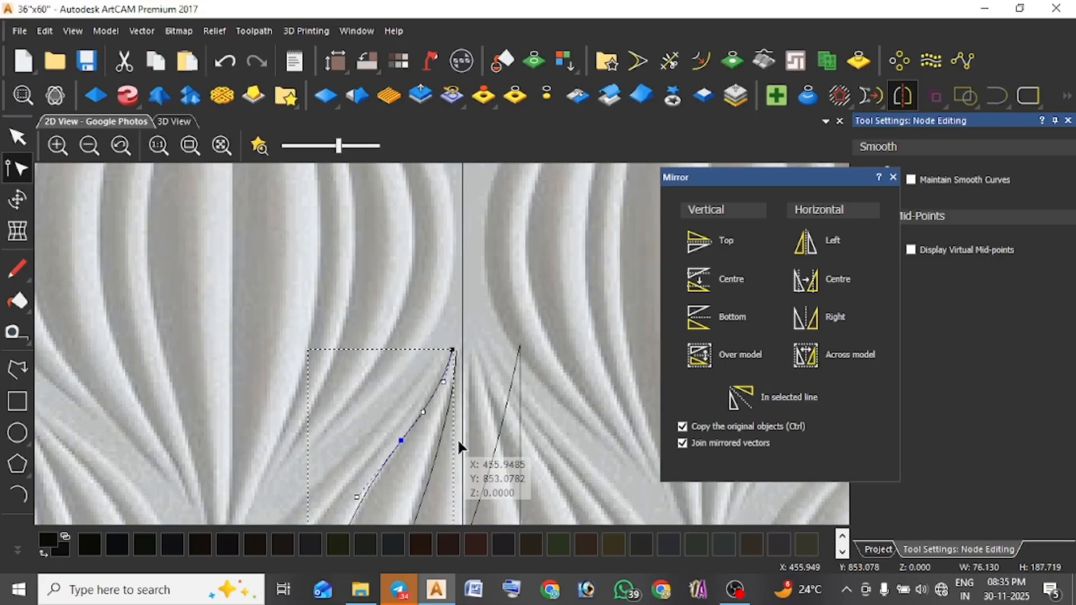
scroll(415, 452, down, 4)
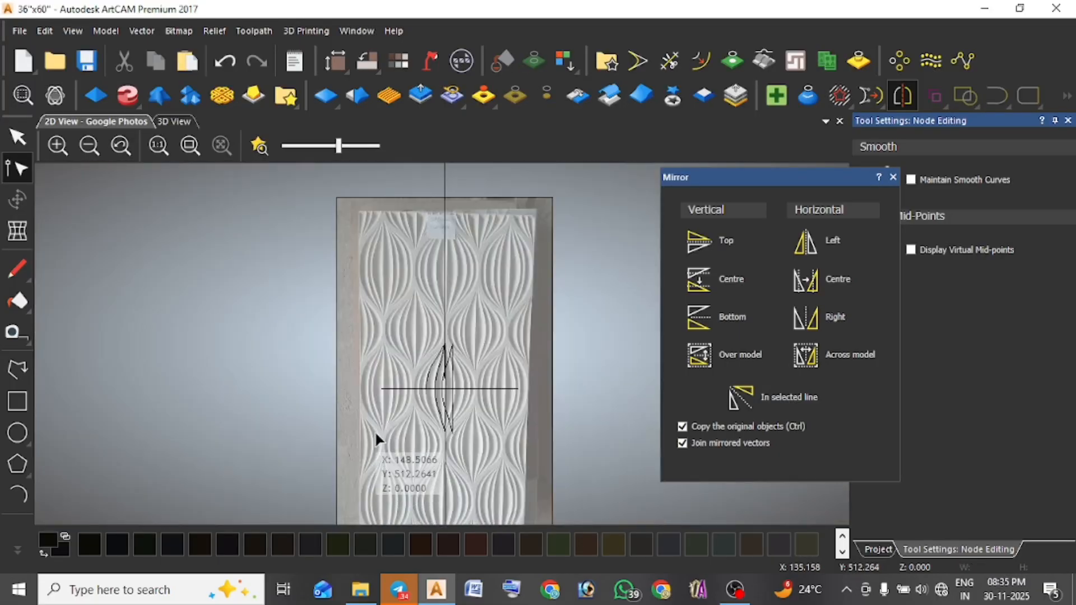
Trim away the first rib's lower half and straight closing line, keeping only its curve above the horizontal centre line.
click(17, 136)
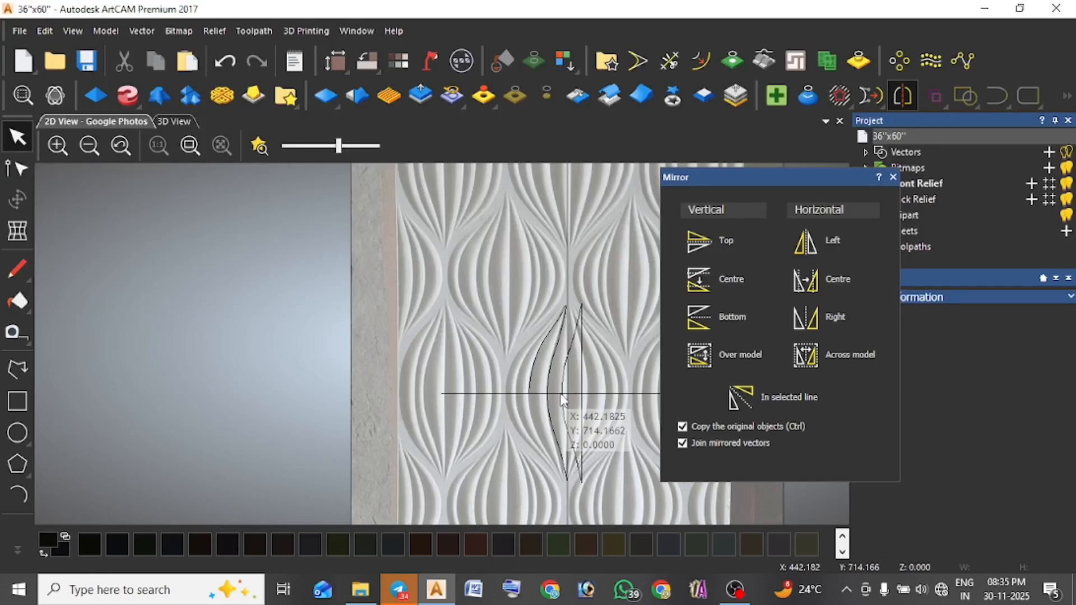
scroll(536, 422, up, 2)
click(668, 68)
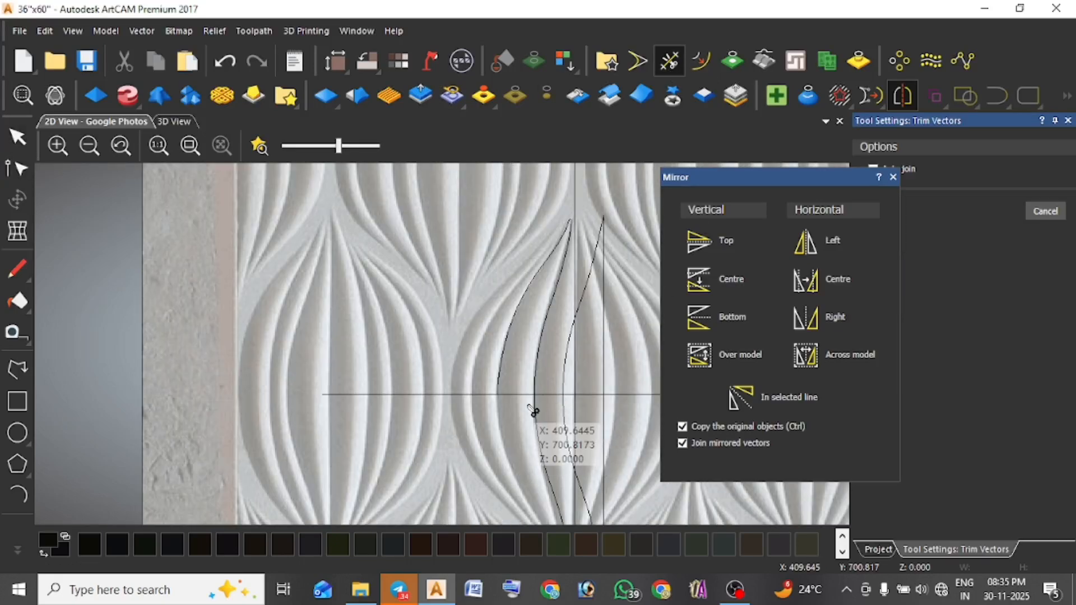
click(17, 137)
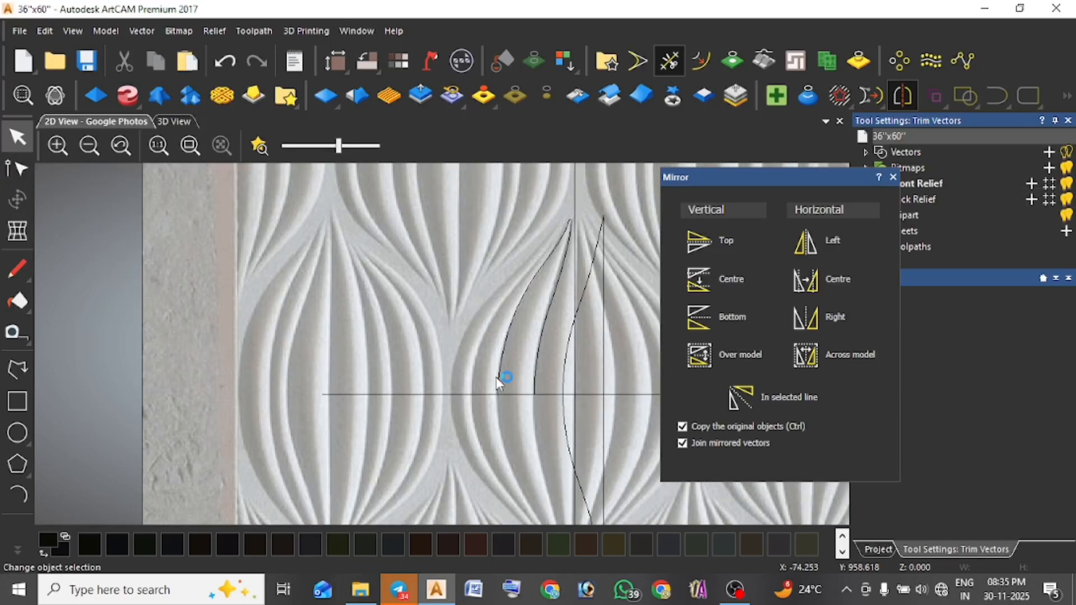
Place a copy of the second rib curve to its left, near the petal's outer edge.
click(539, 362)
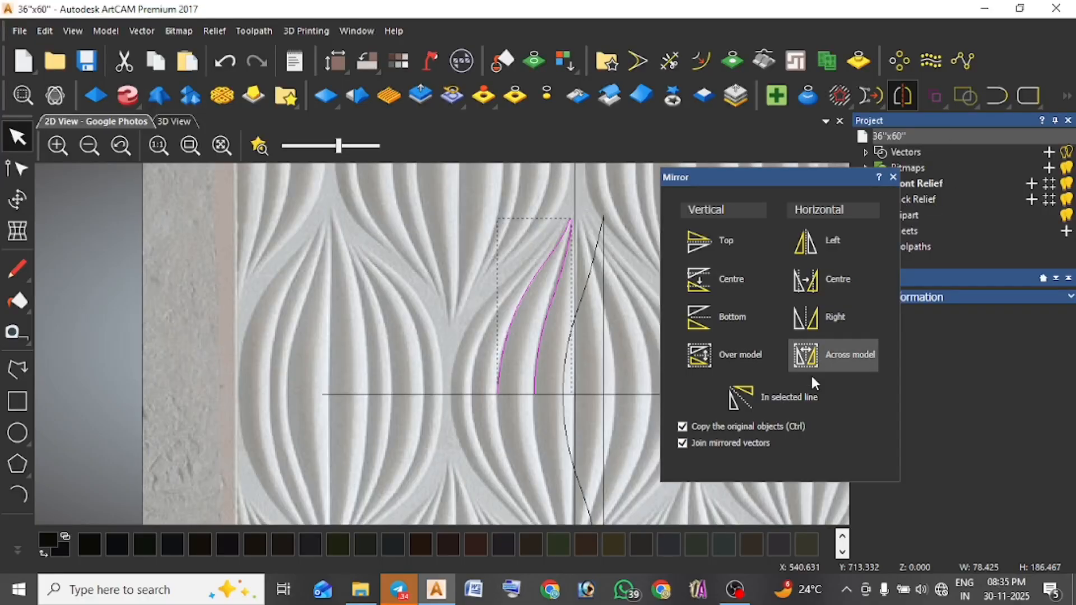
click(528, 327)
click(511, 318)
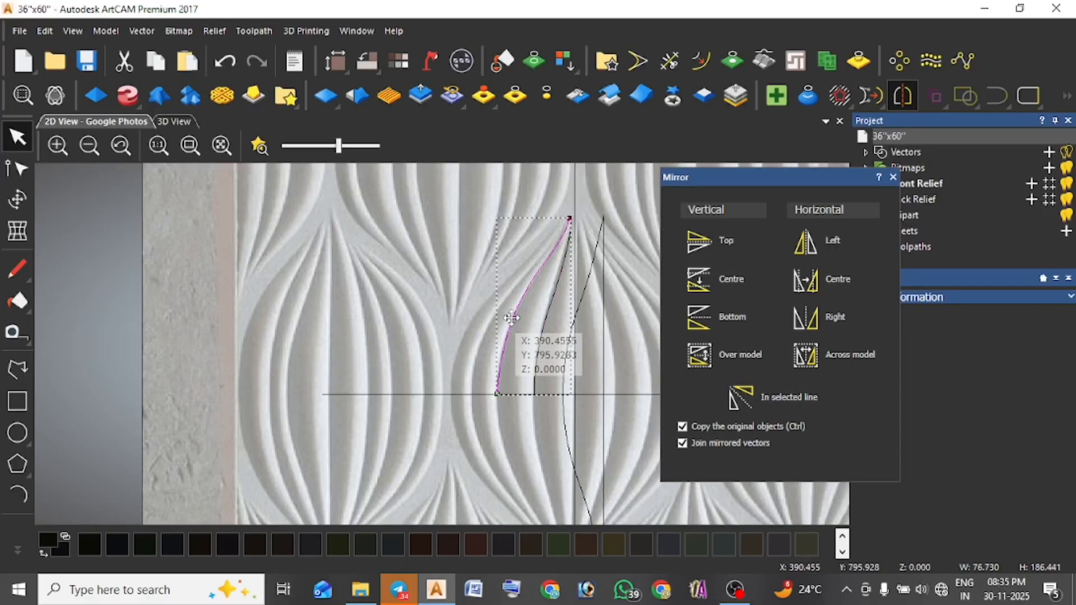
ctrl+drag(513, 318, 472, 318)
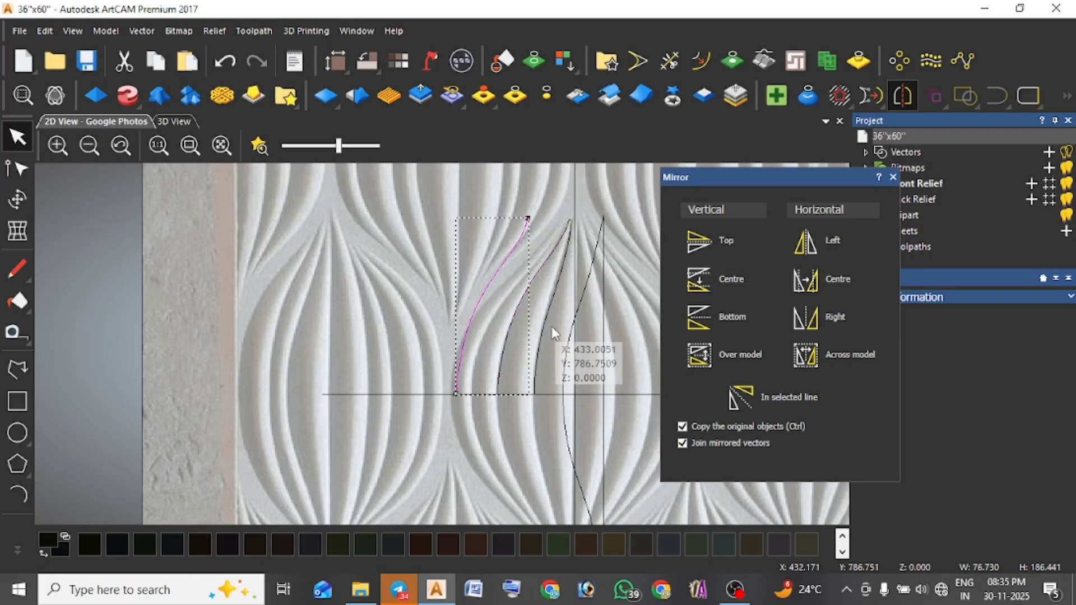
Mirror the first and second rib half-curves below the centre line, joining the mirrored copies, and close the pair into one rib outline.
drag(551, 327, 499, 330)
key(j)
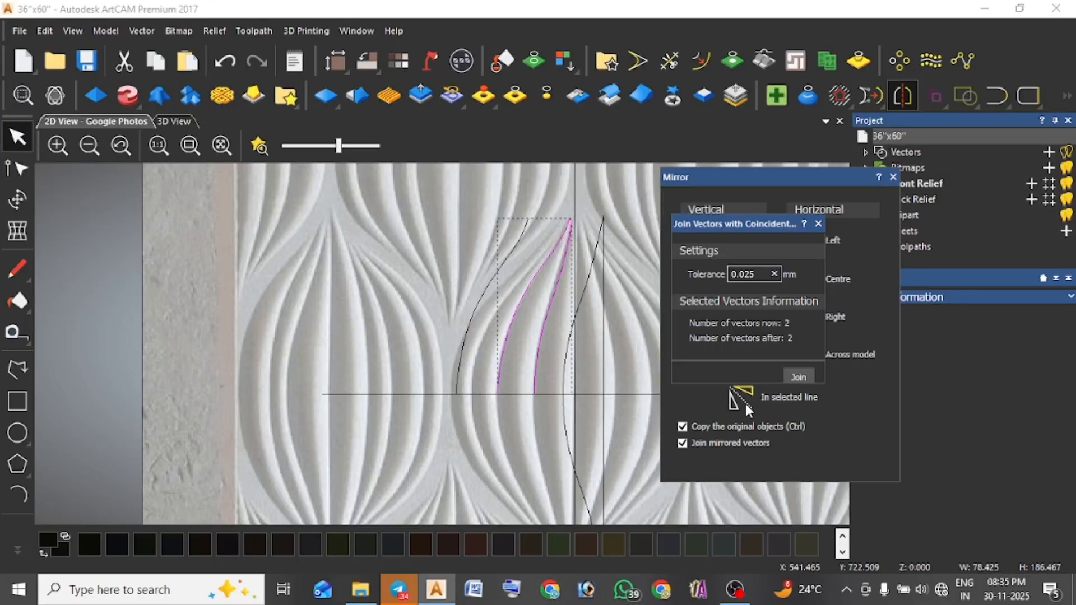
click(819, 224)
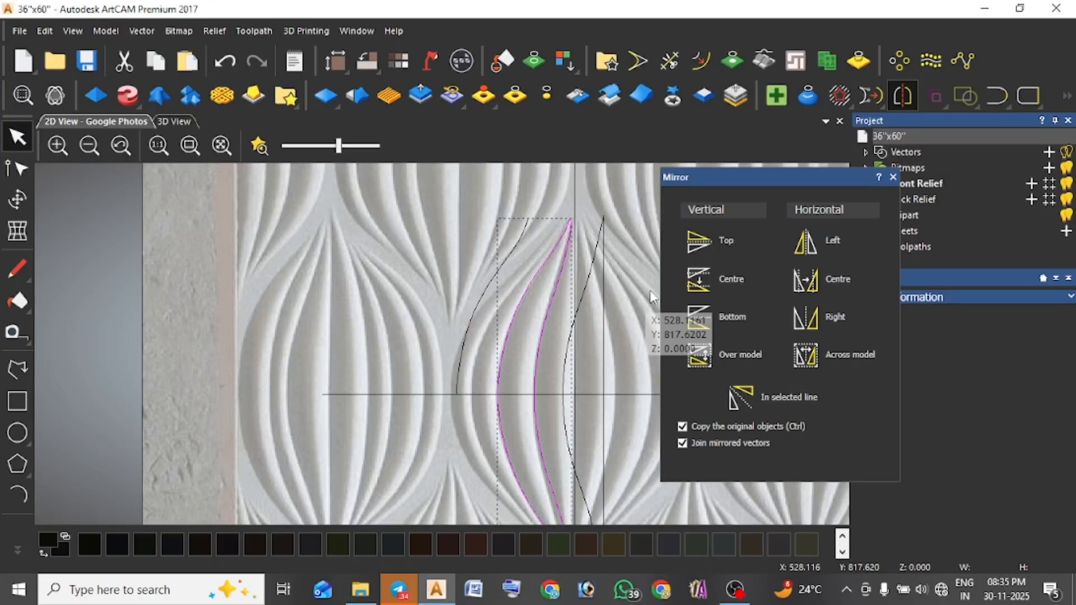
click(991, 93)
click(1029, 100)
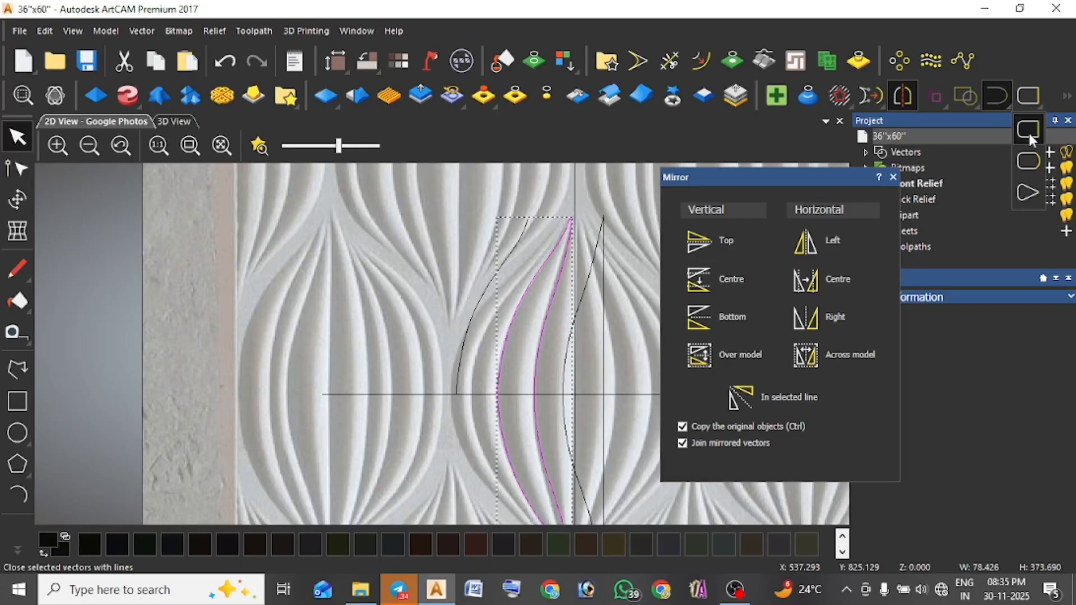
click(563, 216)
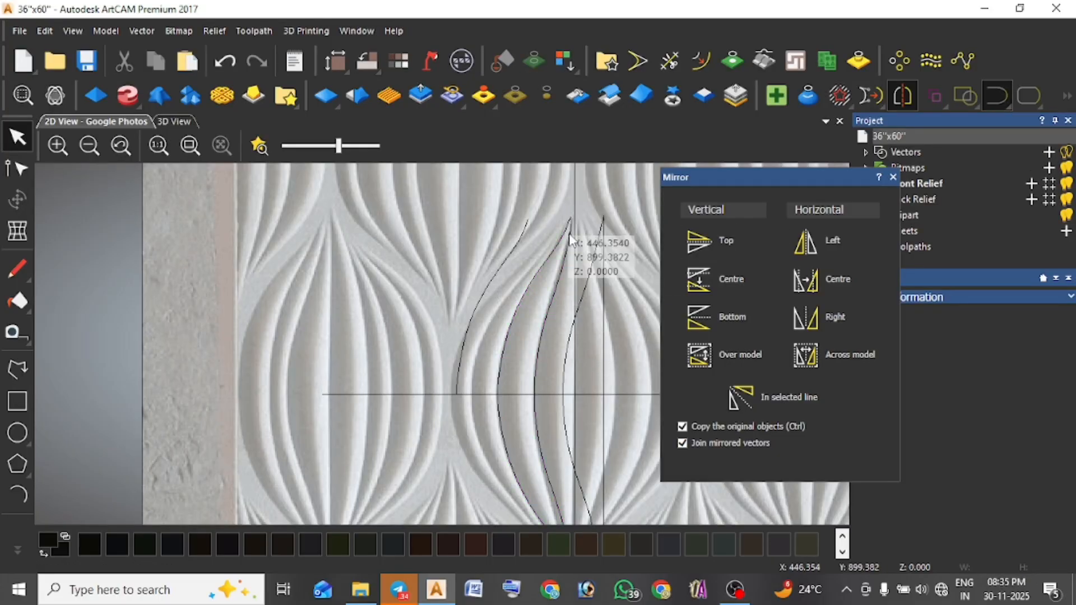
Snap the central half-petal shape against the closed rib's inner edge, and the outer half-curve copy onto its outer edge at the centre line.
click(604, 299)
key(c)
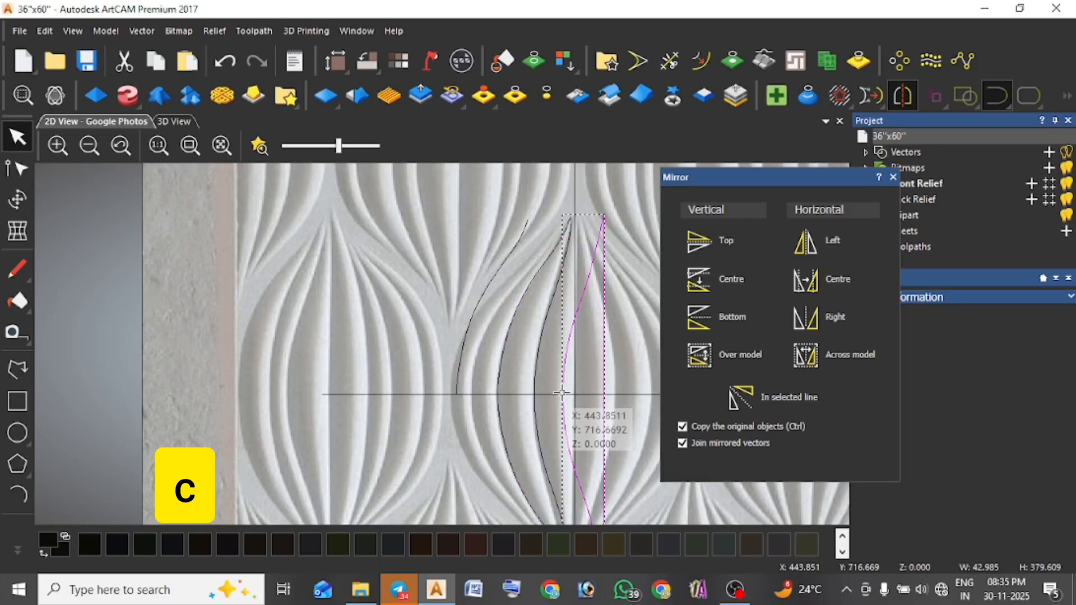
drag(561, 393, 535, 394)
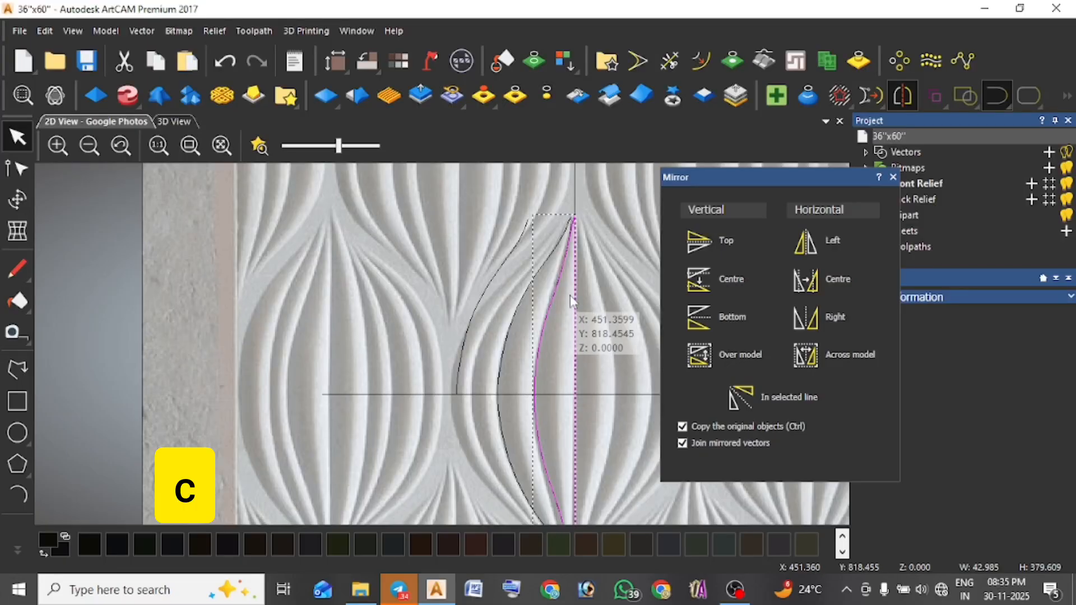
click(601, 287)
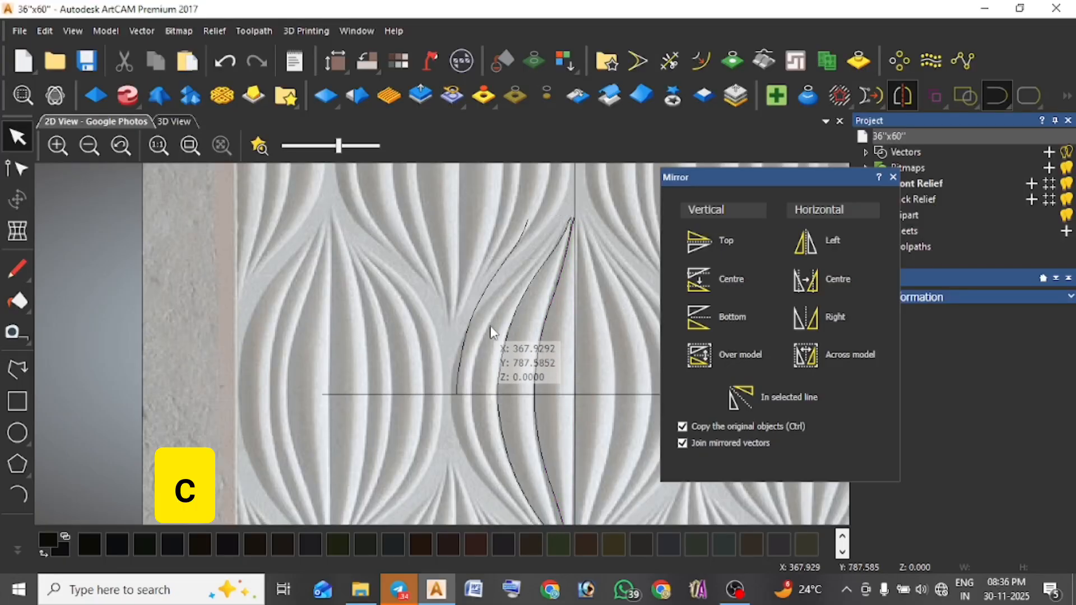
click(475, 323)
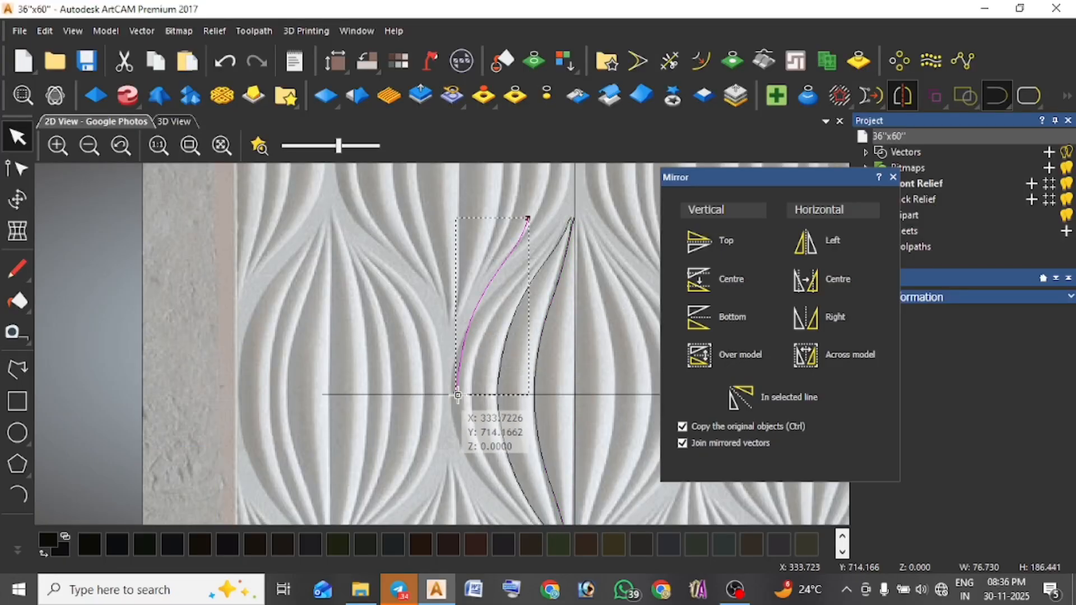
drag(457, 395, 497, 394)
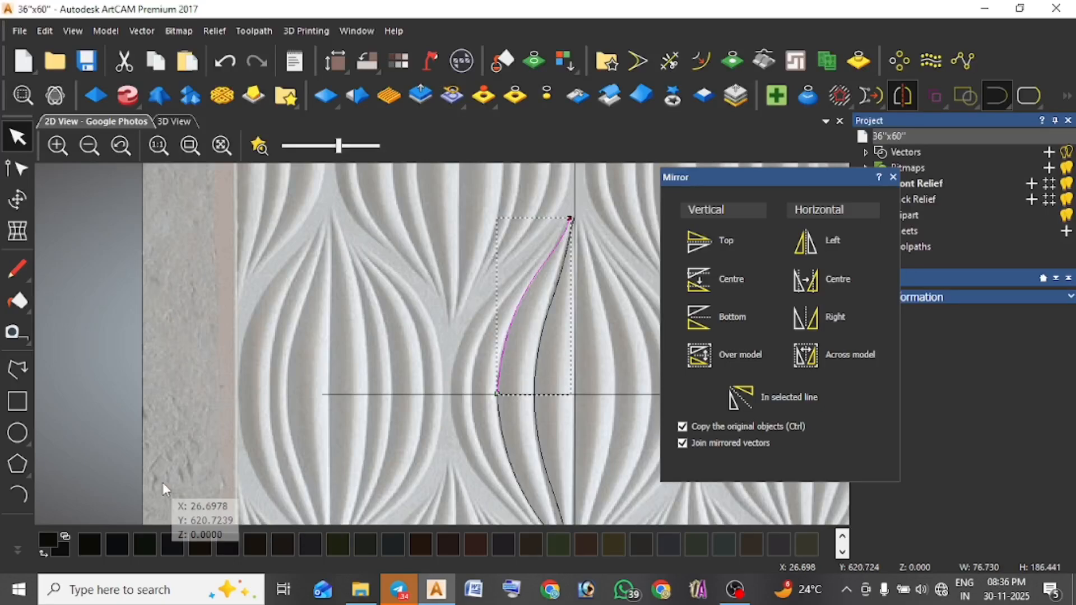
Draw an arc about 23 mm wide and 33 mm high along the outer rib edge, starting just below the petal tip.
click(18, 496)
scroll(562, 250, up, 3)
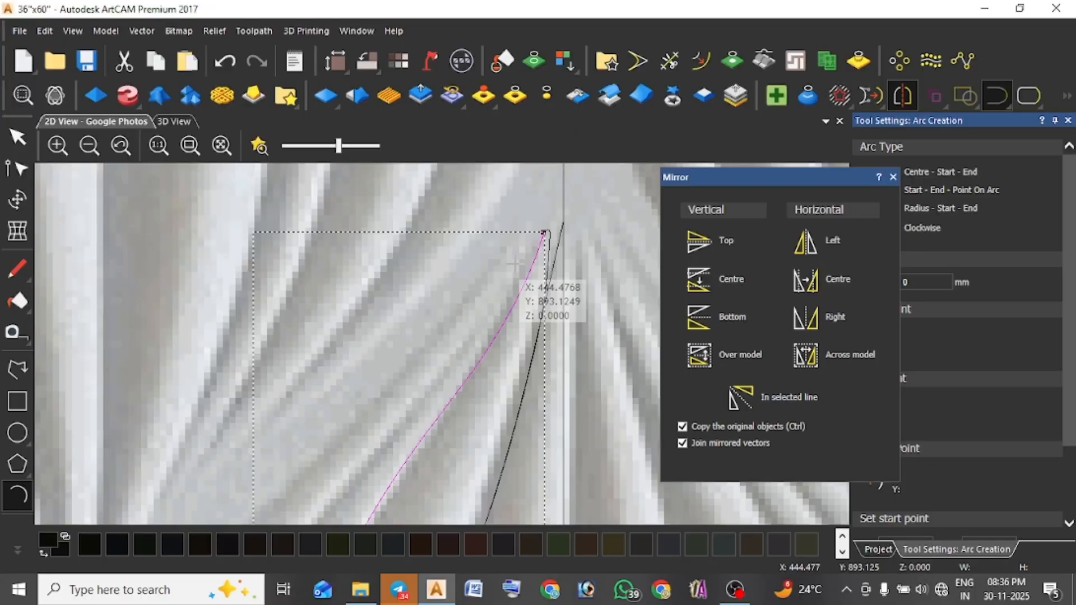
click(514, 263)
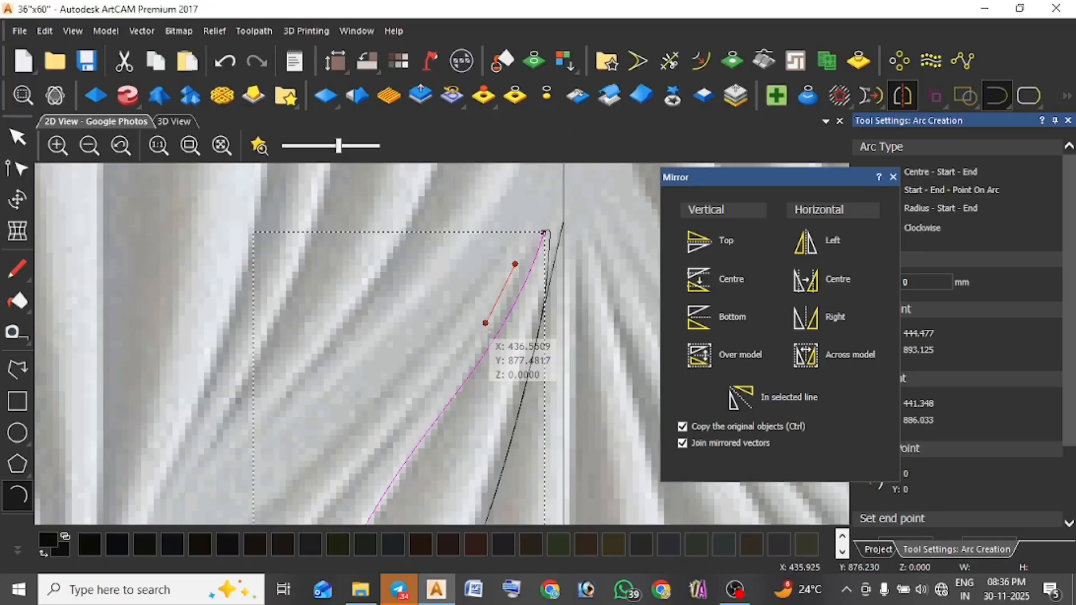
click(428, 389)
click(461, 354)
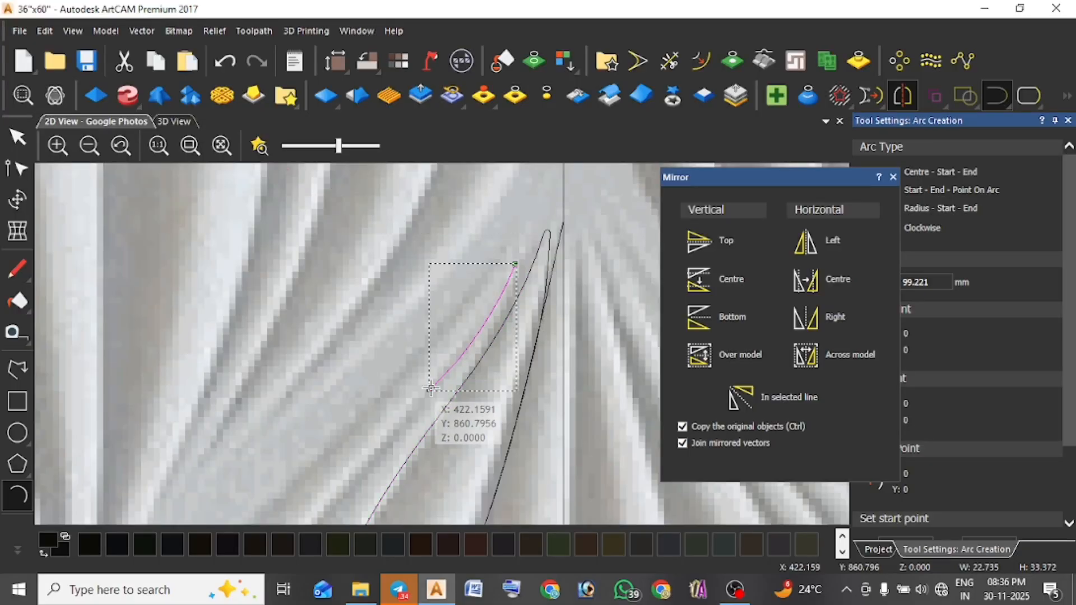
Continue the outer rib edge with two end-to-end arcs, about 42 by 52 mm and 30 by 65 mm, towards the centre line.
click(429, 390)
scroll(434, 381, down, 2)
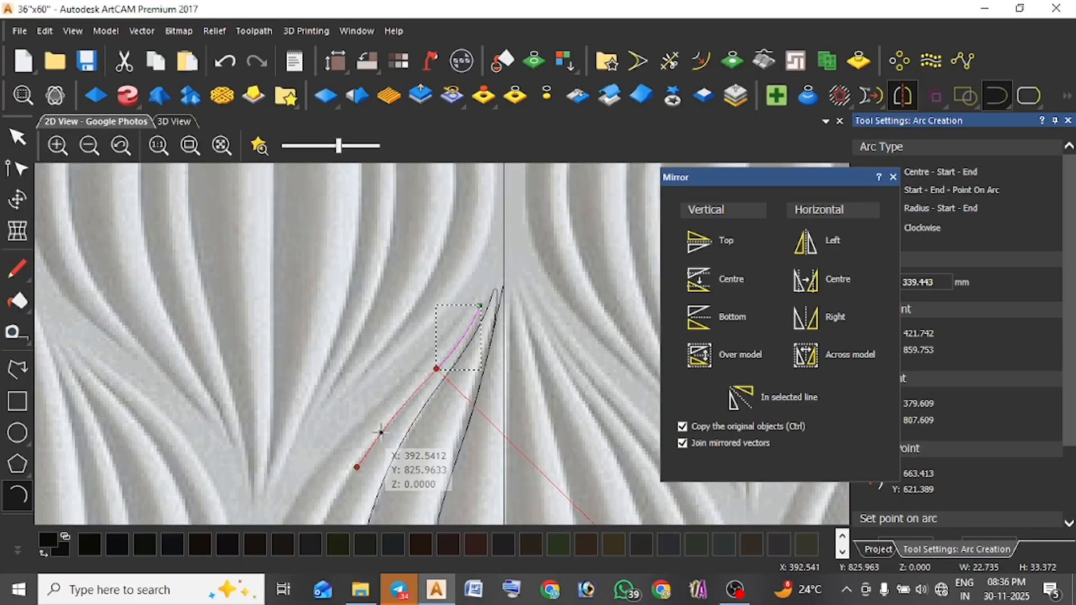
key(Escape)
scroll(368, 482, down, 1)
scroll(368, 483, up, 2)
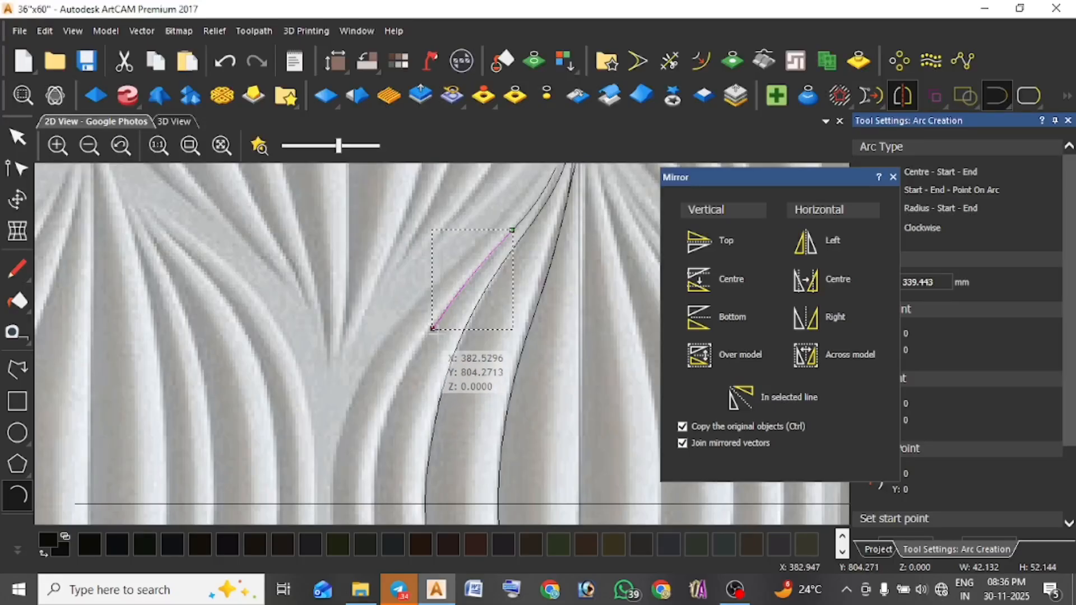
click(433, 330)
click(376, 451)
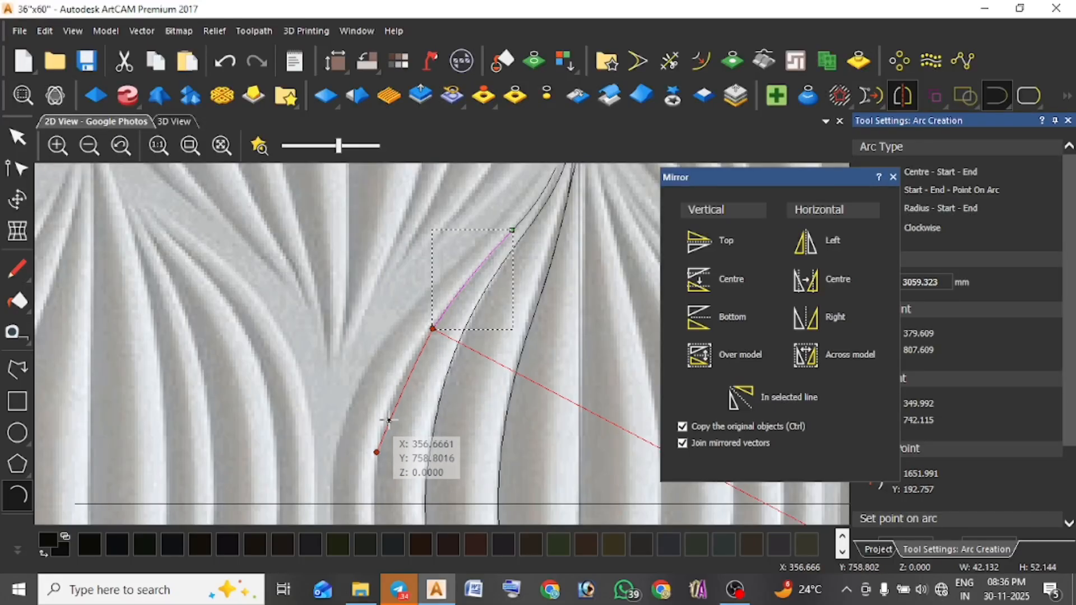
click(392, 395)
Add a fourth arc about 51 mm high across the horizontal centre line and trim away its part below the line.
scroll(395, 413, down, 2)
scroll(399, 432, up, 4)
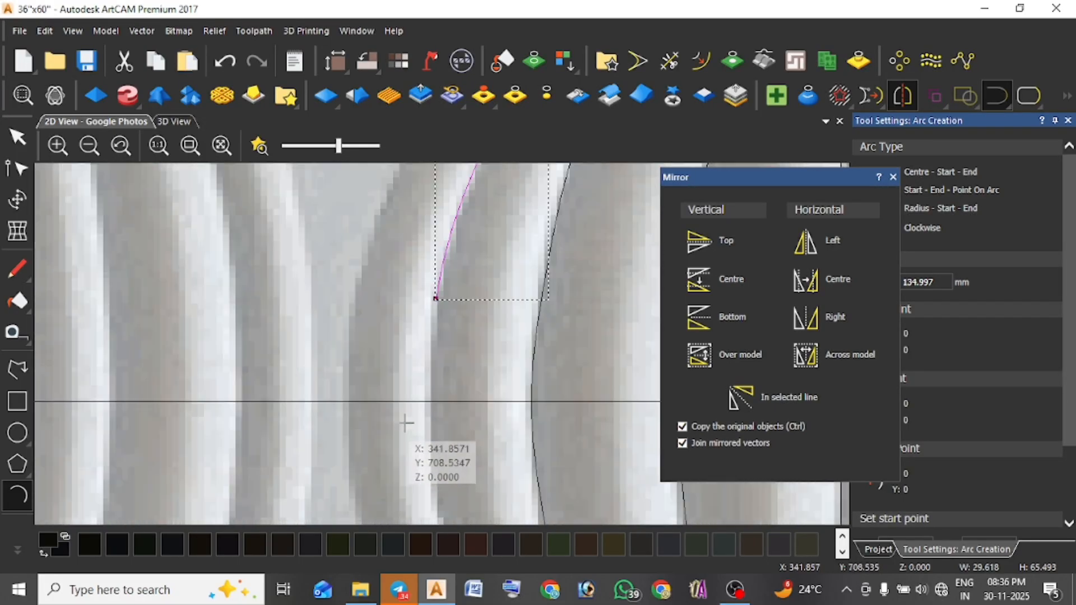
click(436, 299)
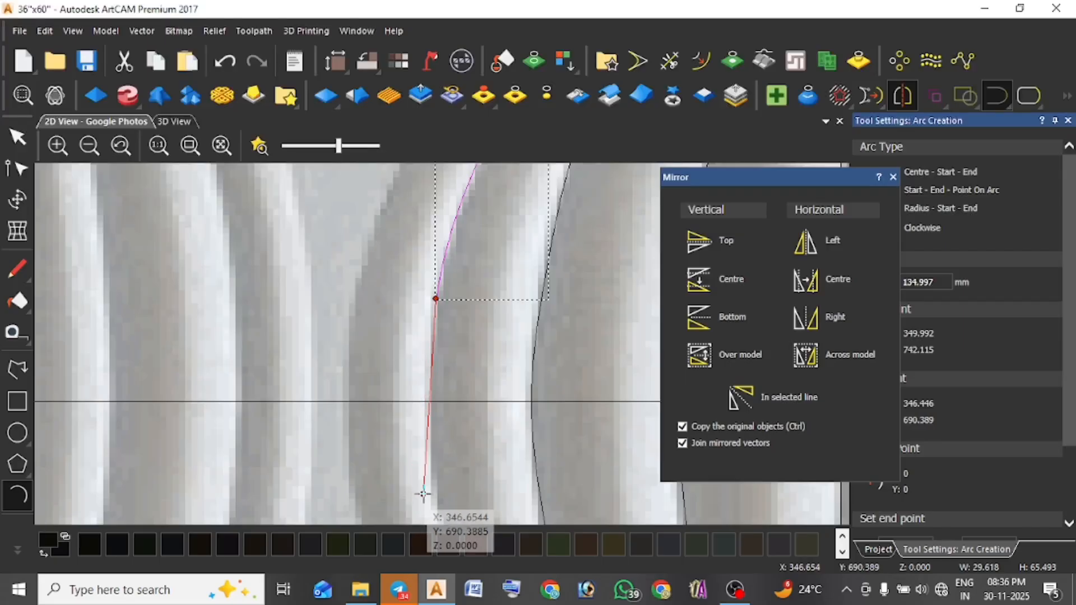
click(427, 492)
click(424, 427)
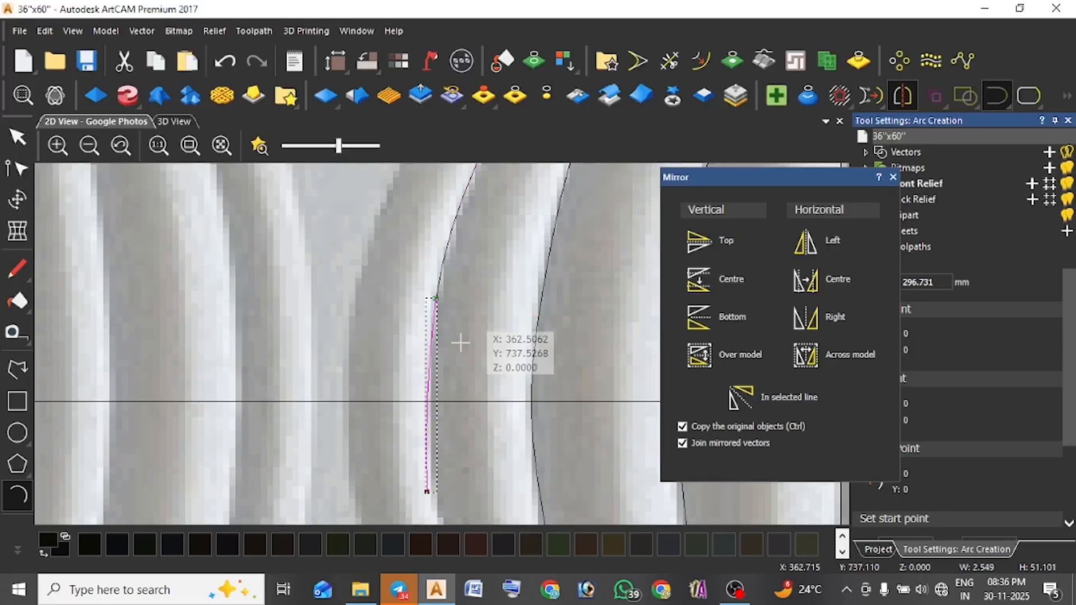
click(669, 61)
click(426, 431)
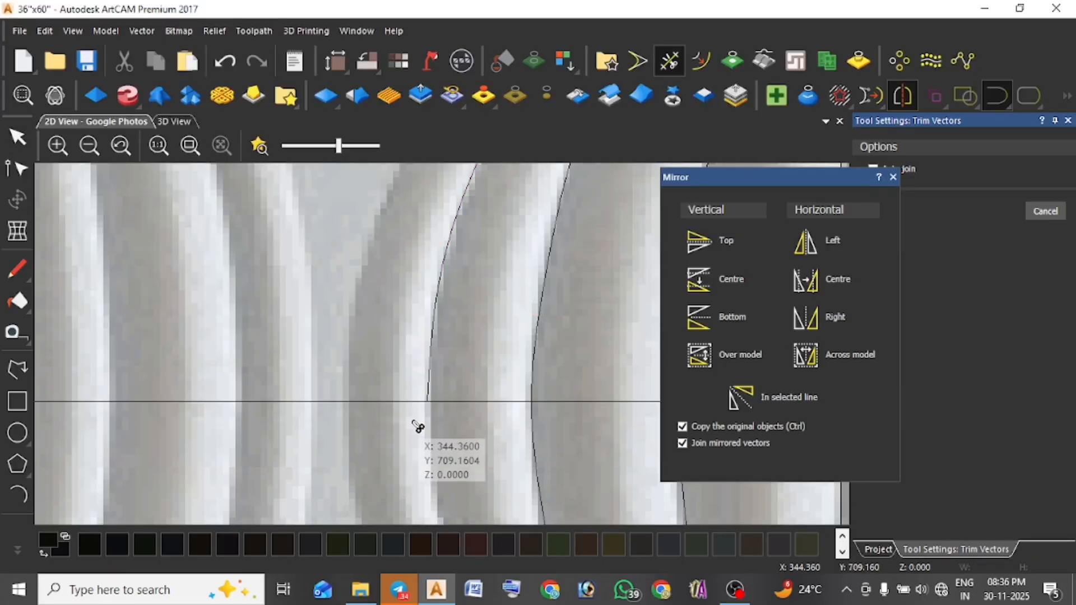
Join the four outer rib arcs into a single curve with a 0.025 mm tolerance.
scroll(427, 304, down, 3)
scroll(432, 309, down, 2)
click(17, 137)
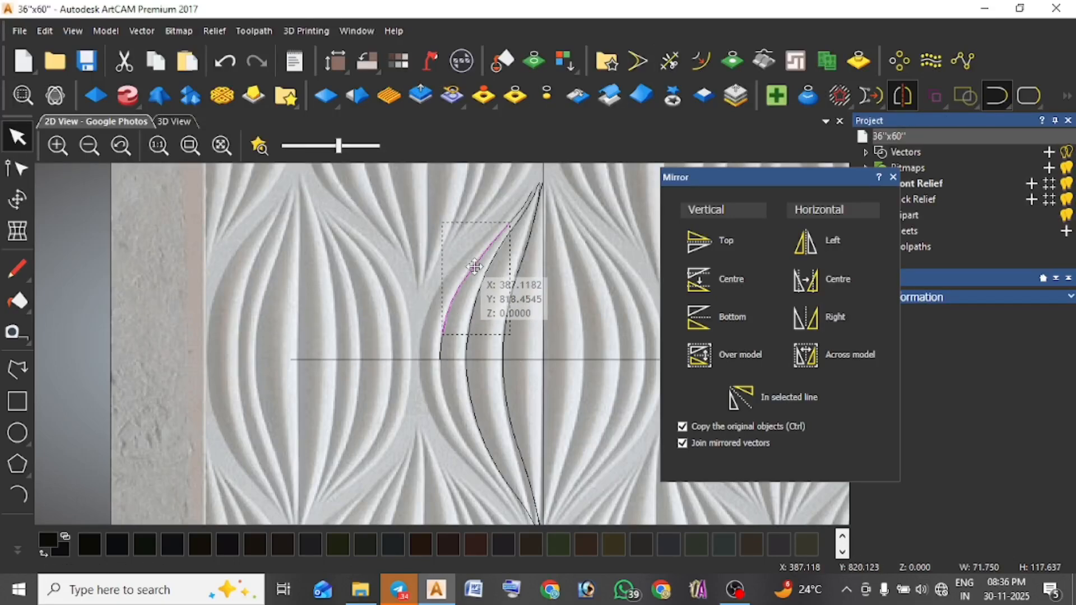
click(442, 350)
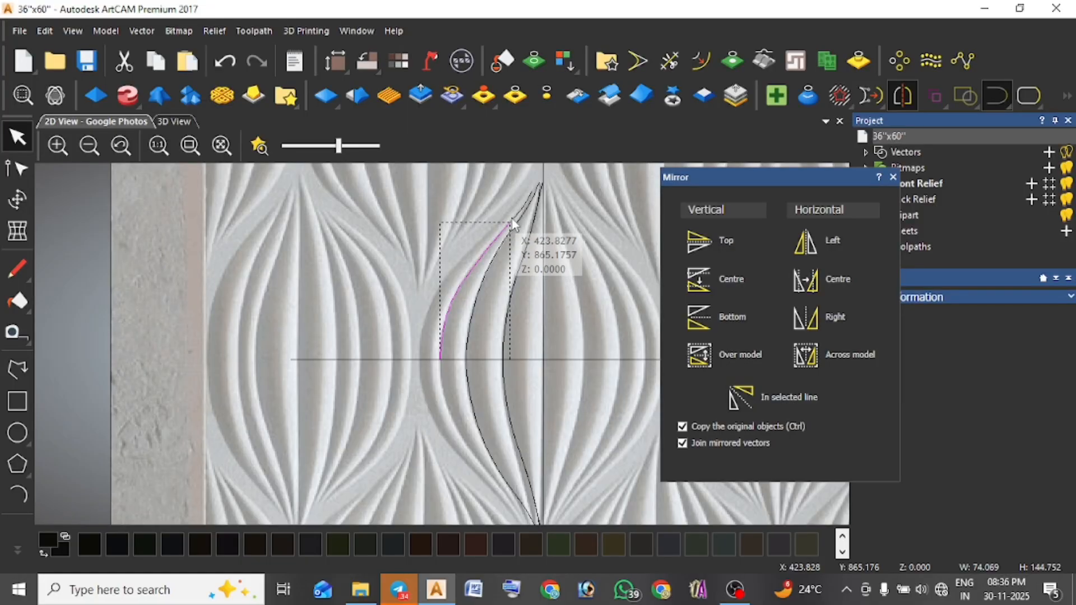
drag(512, 222, 587, 306)
key(j)
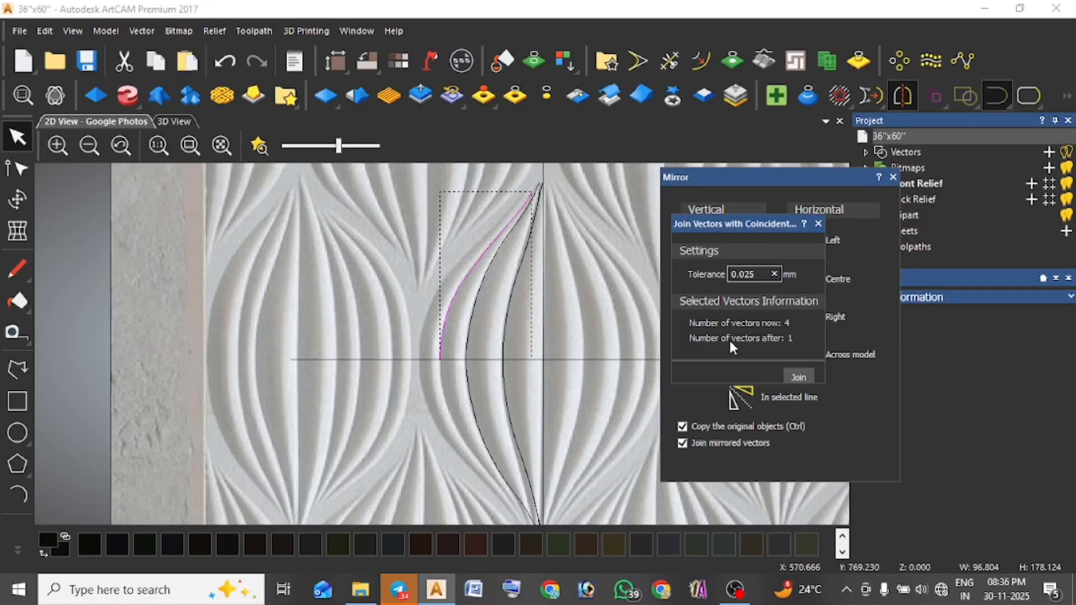
double_click(476, 353)
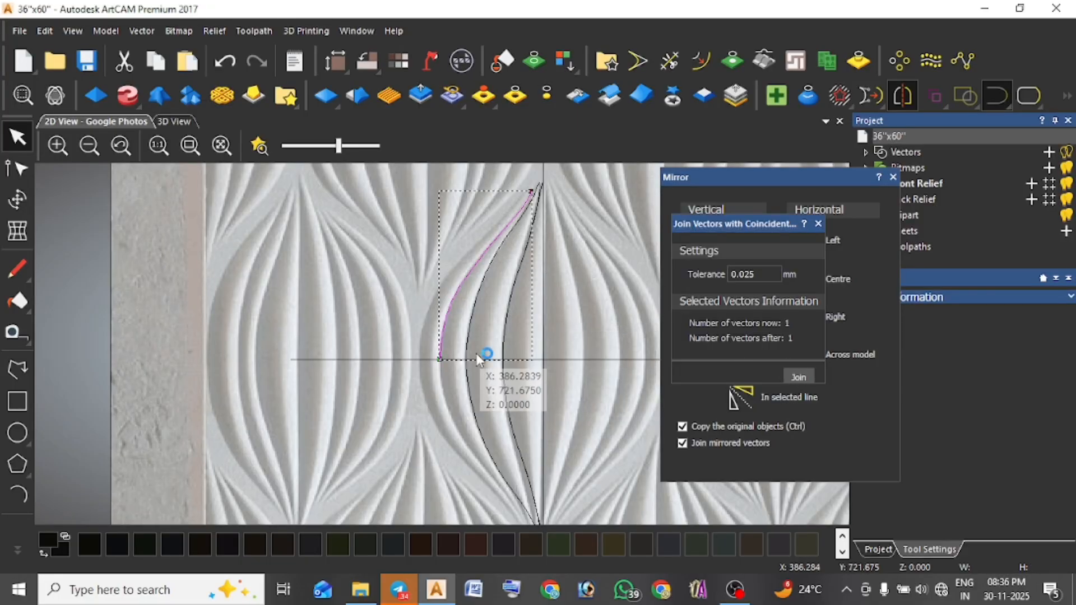
Examine the nodes of the joined outer curve and the closed rib near the petal tip.
click(443, 335)
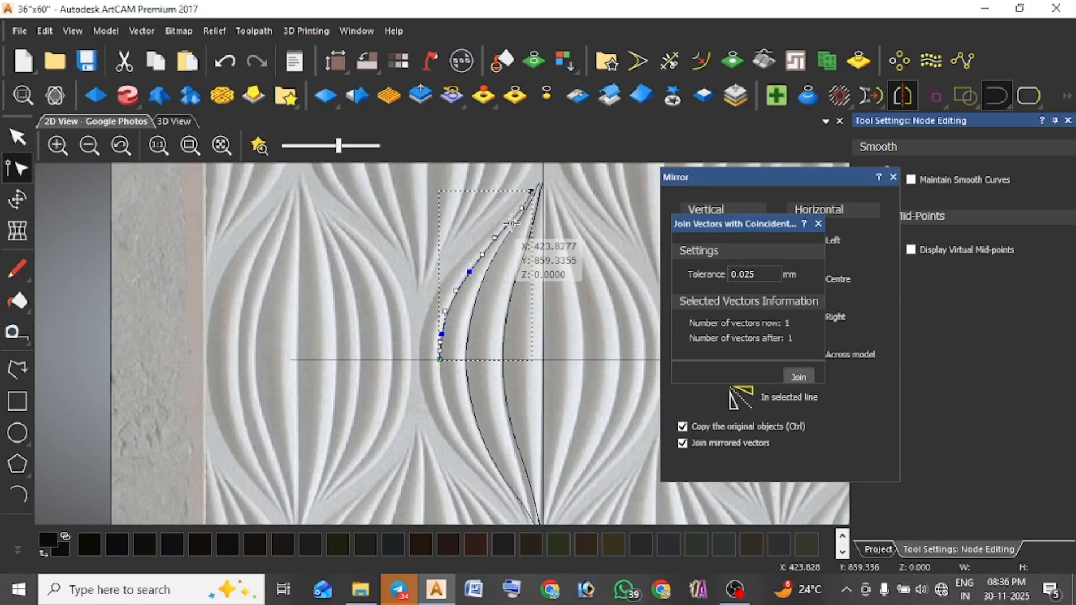
scroll(533, 197, up, 3)
scroll(533, 197, down, 3)
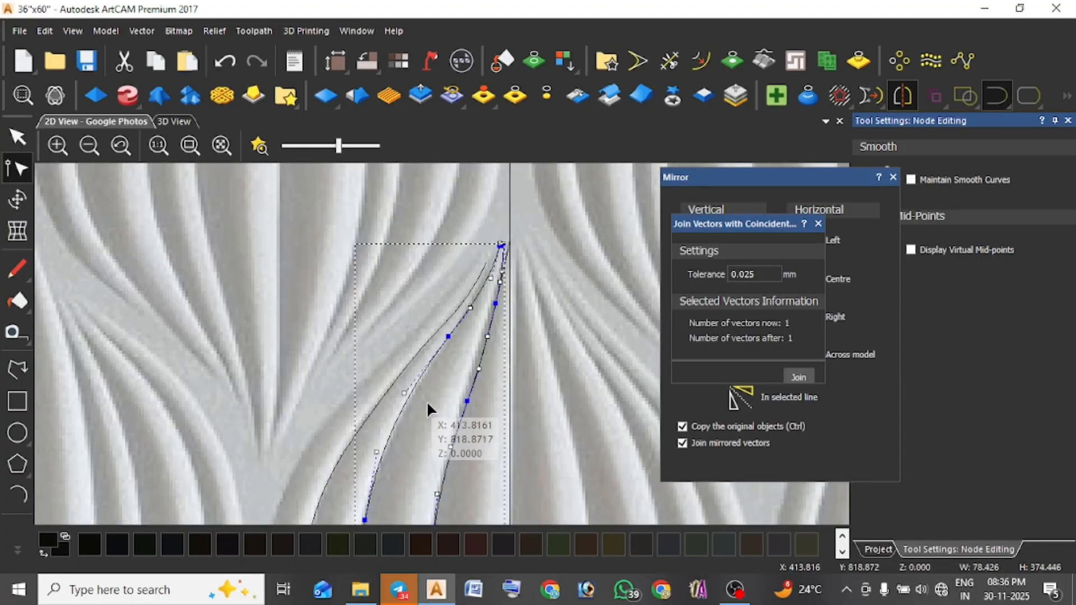
scroll(421, 405, down, 2)
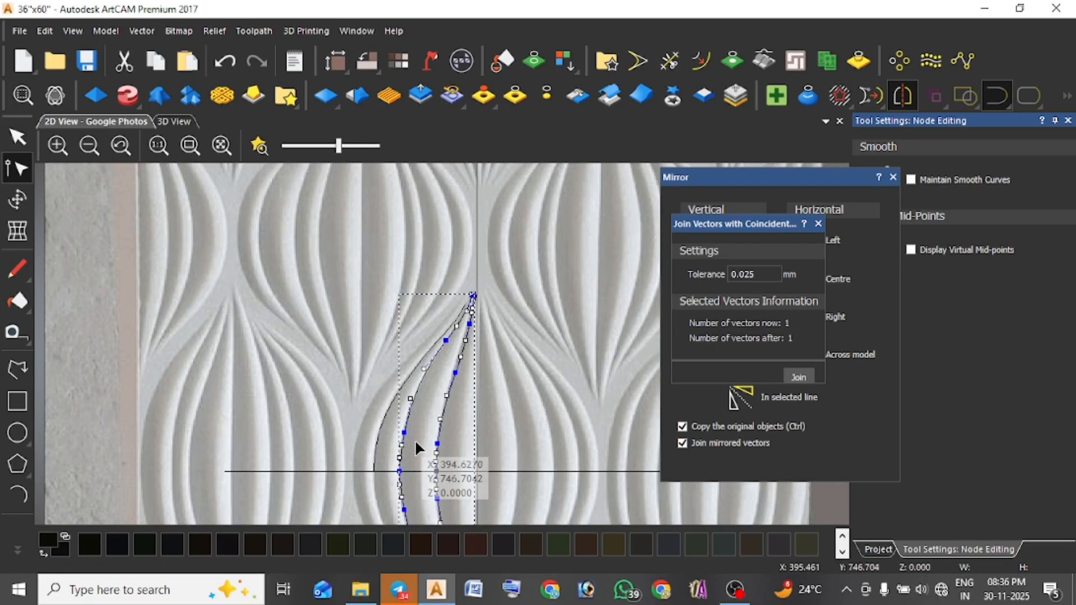
key(Escape)
key(Escape)
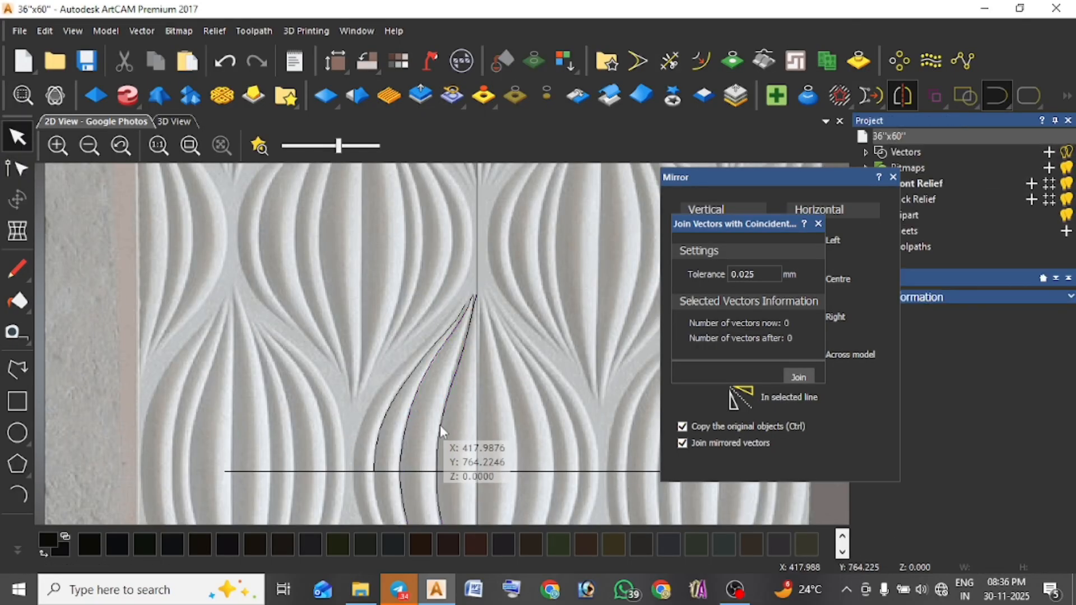
Shift the closed rib slightly right off the half-curve copy beneath it, and select that copy.
click(441, 426)
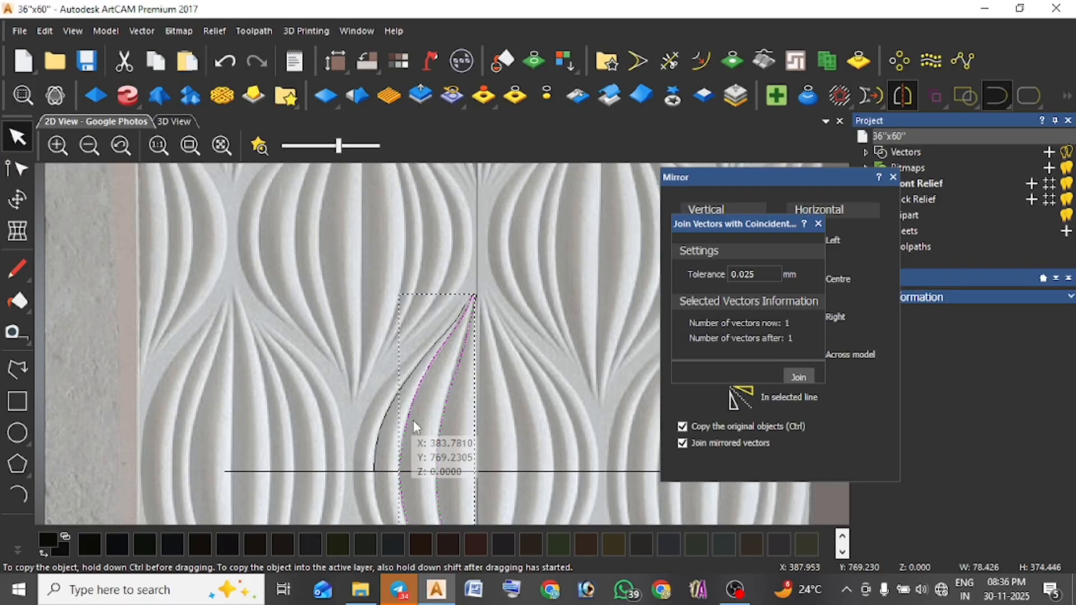
drag(408, 421, 417, 421)
click(409, 416)
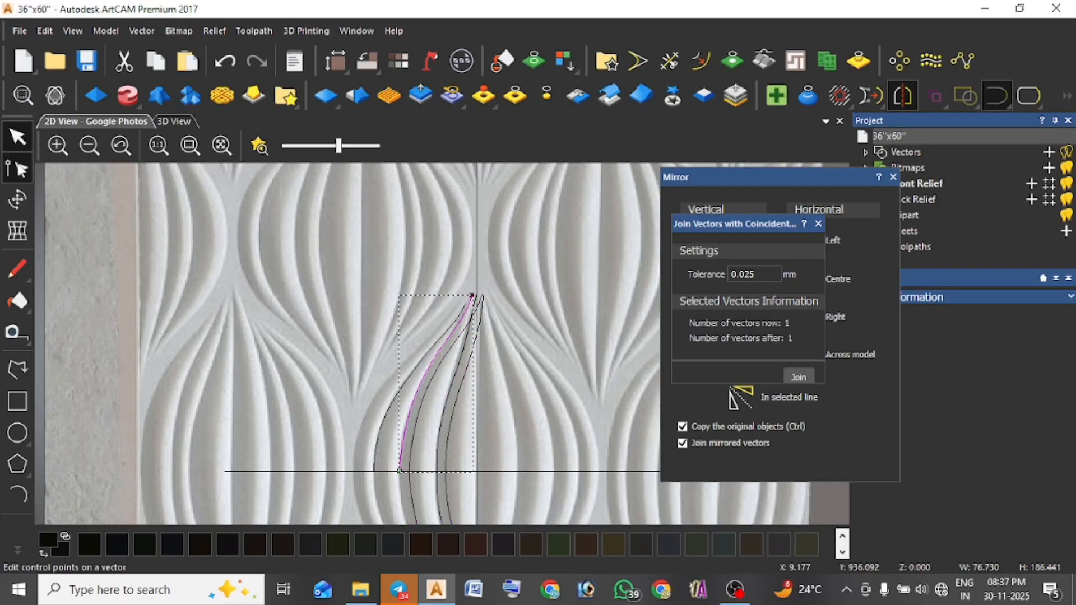
Move the half-curve copy's top end node down and left to sit beside the outer curve's tip.
click(17, 168)
scroll(470, 323, up, 3)
scroll(455, 307, down, 2)
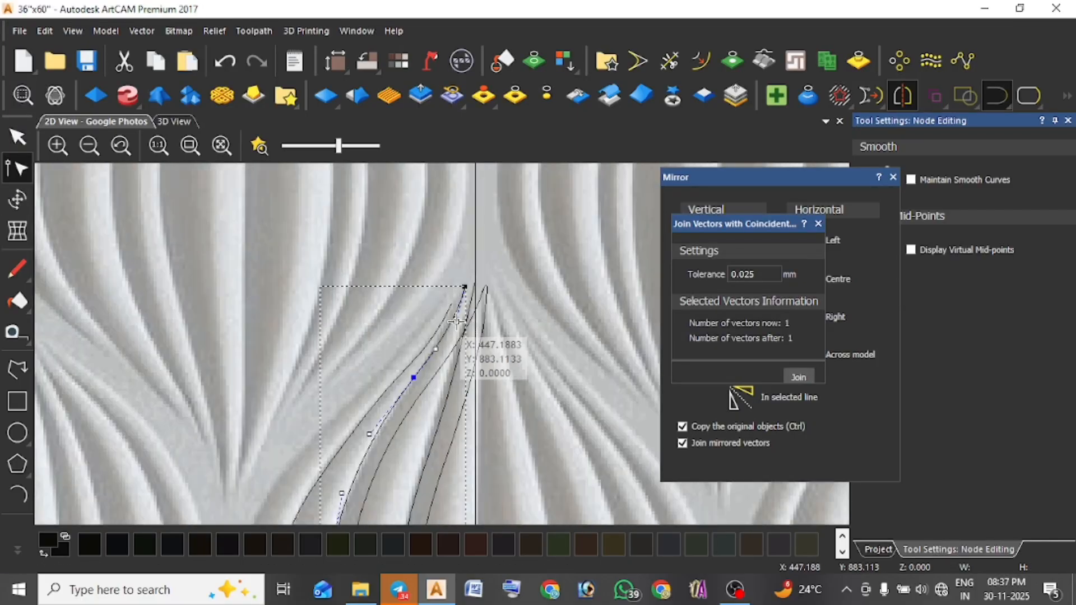
scroll(454, 329, up, 2)
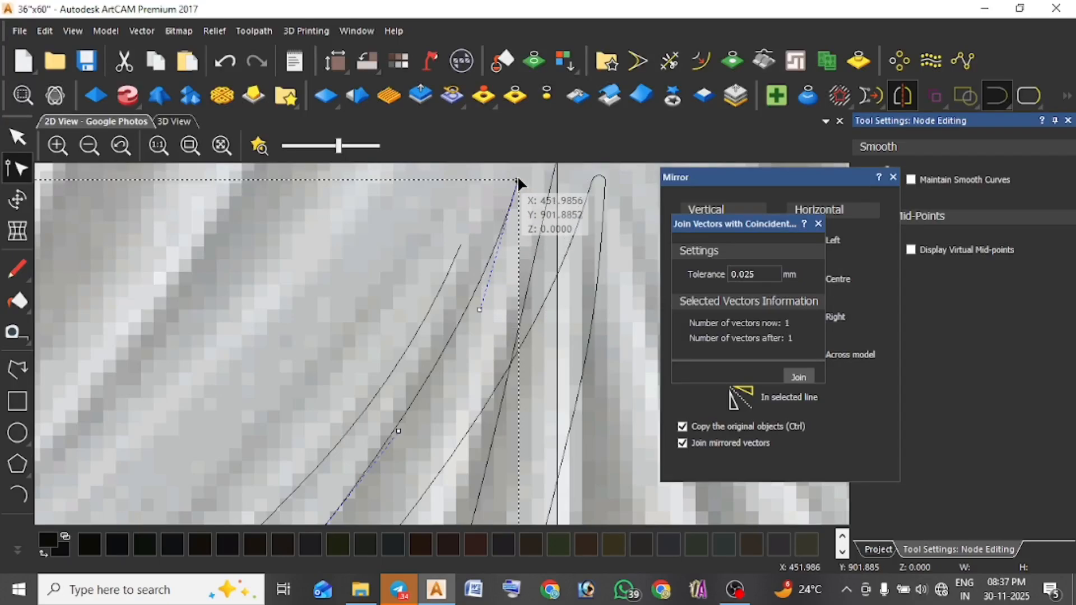
drag(517, 179, 467, 253)
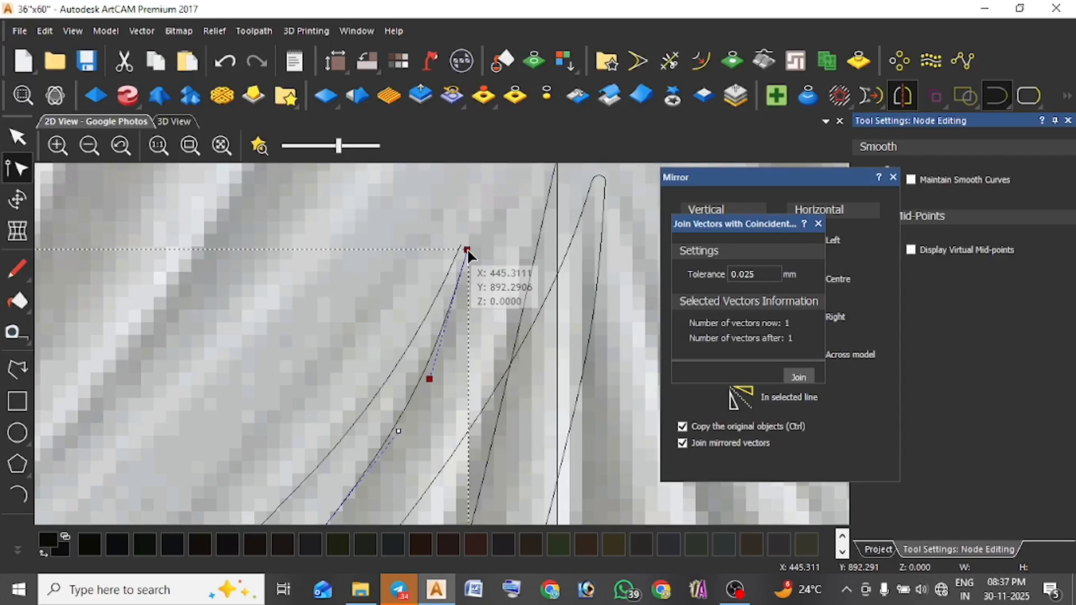
Mirror the joined outer curve and the half-curve copy downward, keeping the originals and joining the mirrored halves.
scroll(426, 342, down, 2)
click(18, 138)
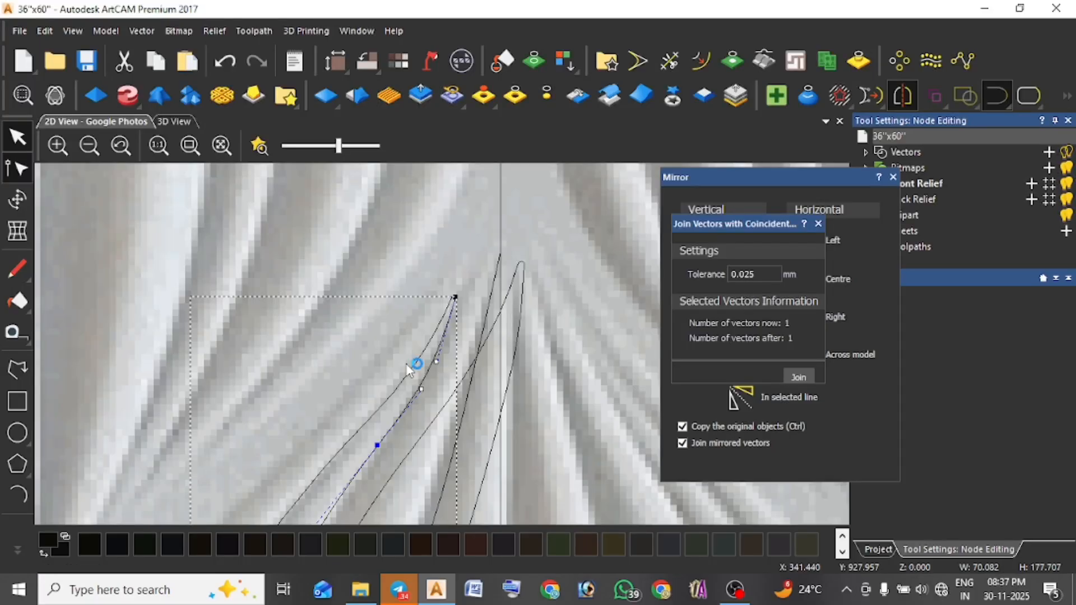
scroll(416, 363, down, 1)
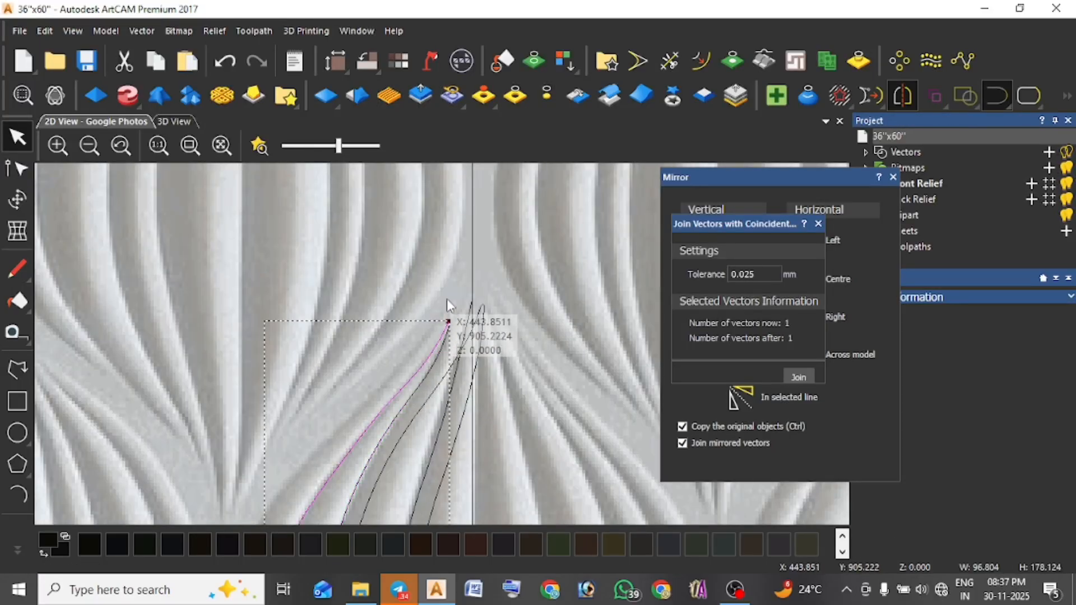
shift+click(444, 338)
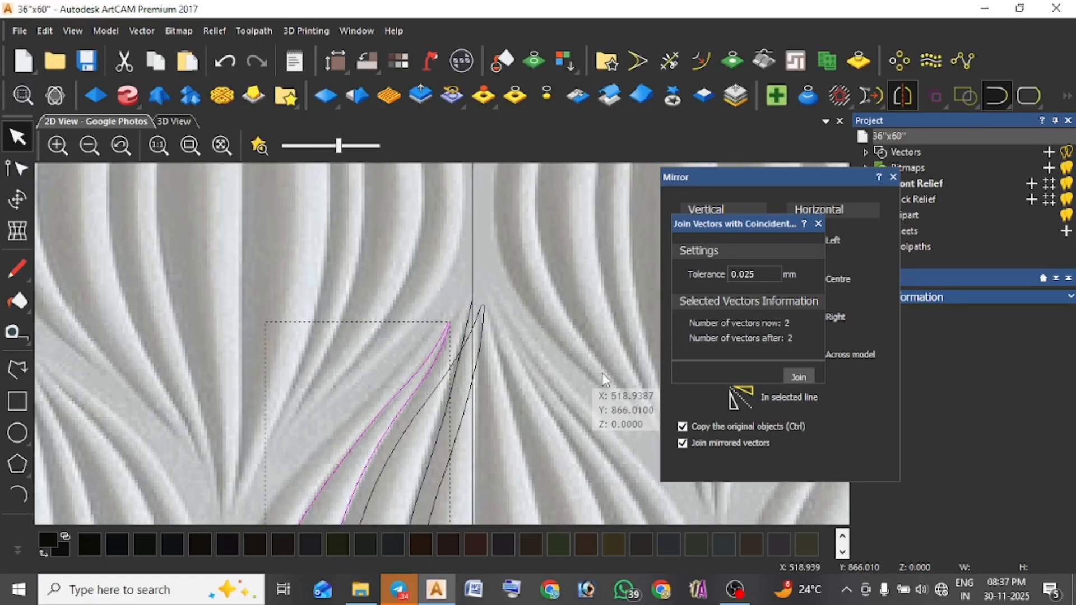
click(819, 224)
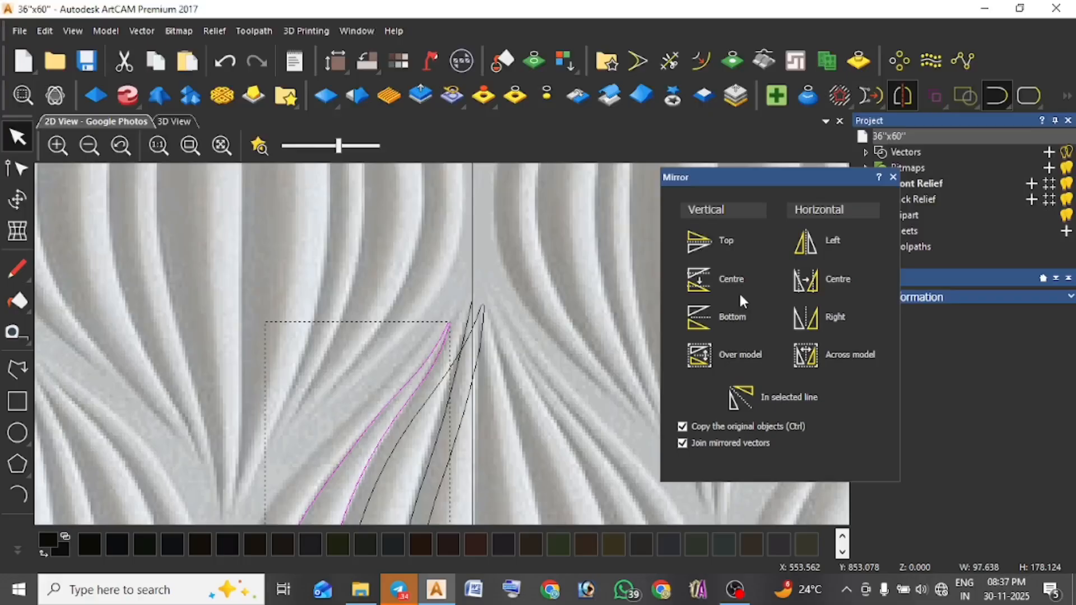
click(707, 314)
Close the two mirrored full-height curves into a single rib outline with smooth curves.
scroll(452, 325, down, 2)
scroll(401, 430, up, 2)
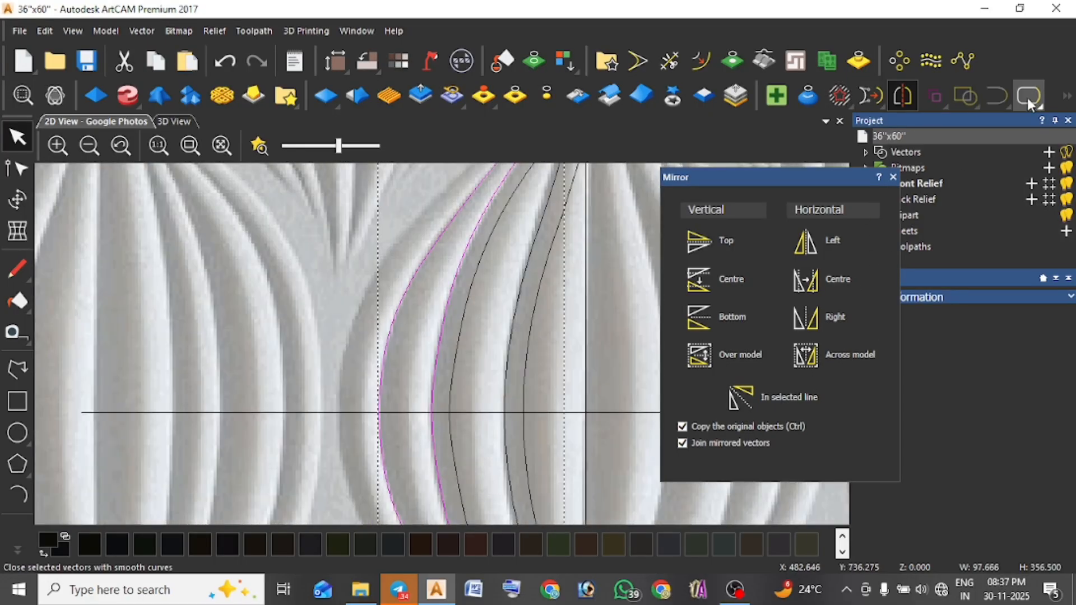
scroll(422, 392, down, 3)
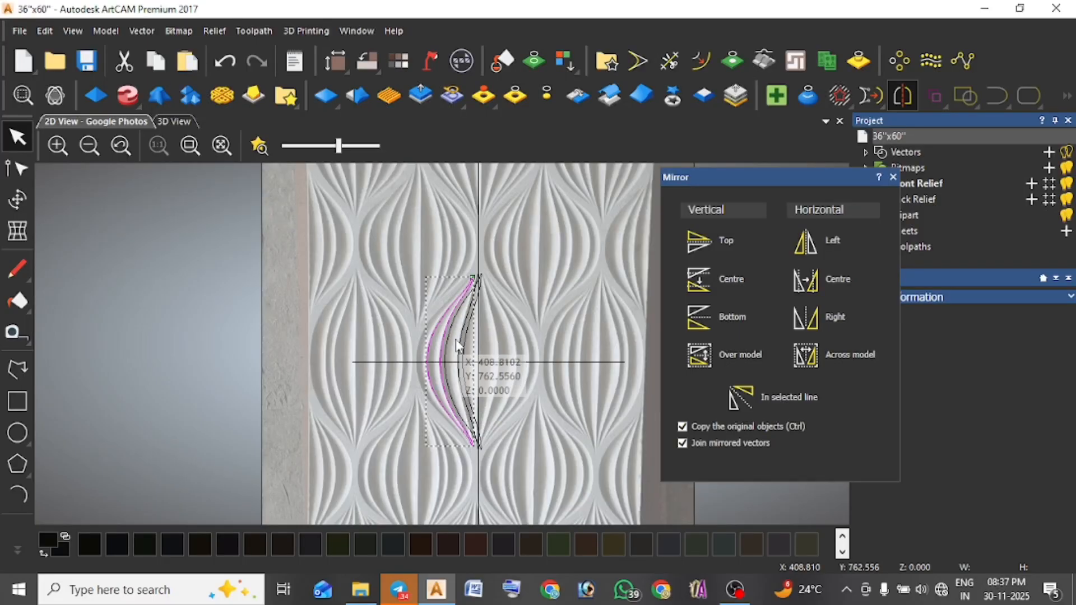
scroll(456, 339, up, 3)
click(581, 276)
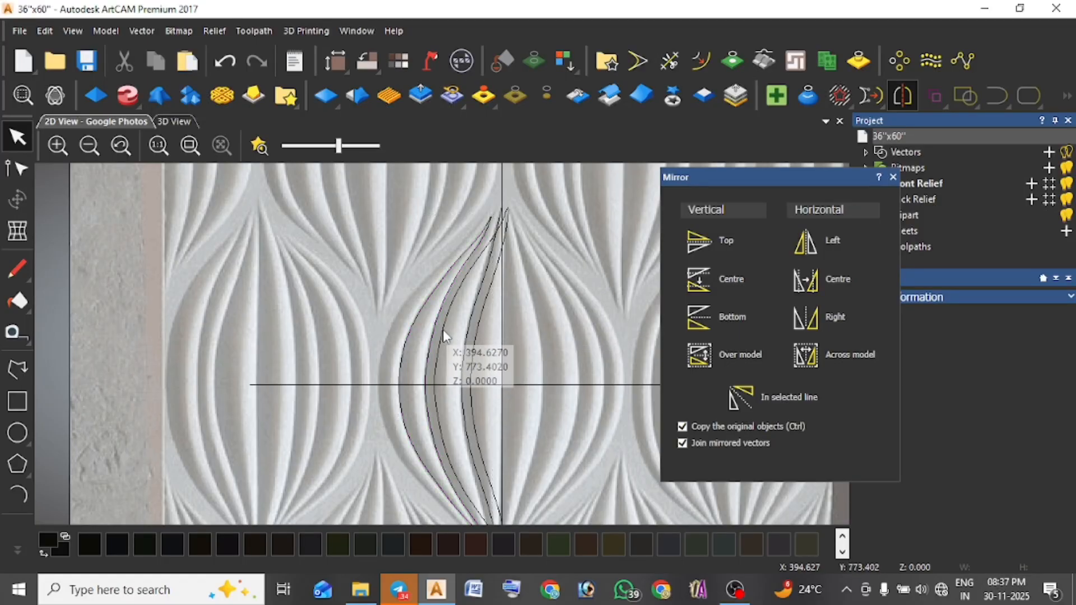
Duplicate the new outermost closed rib to its left and trim the copy away below the horizontal centre line.
click(443, 330)
scroll(435, 393, up, 2)
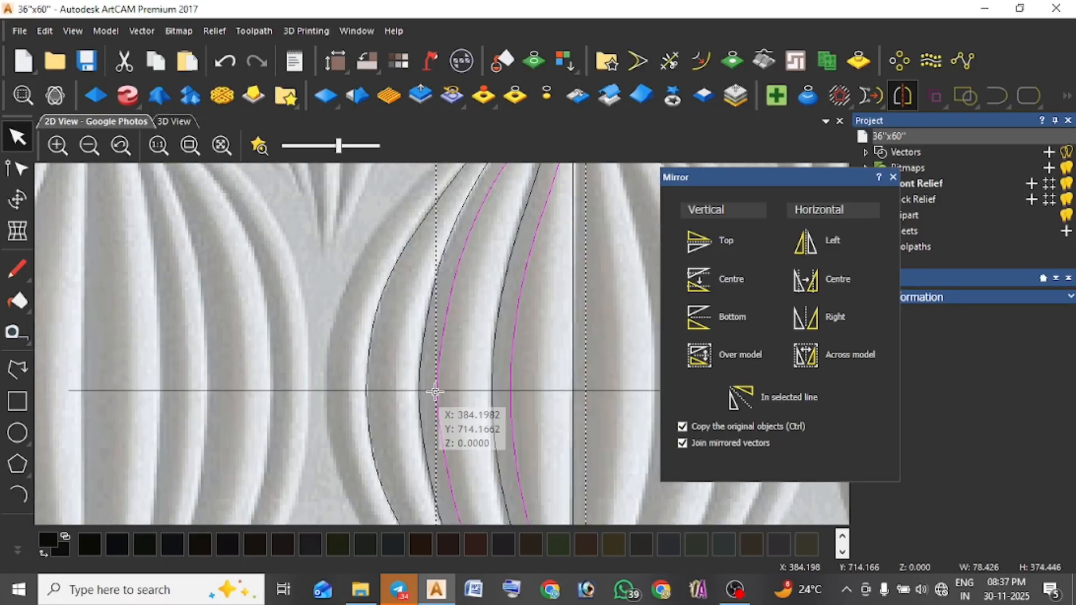
click(370, 365)
ctrl+drag(369, 365, 279, 365)
click(669, 61)
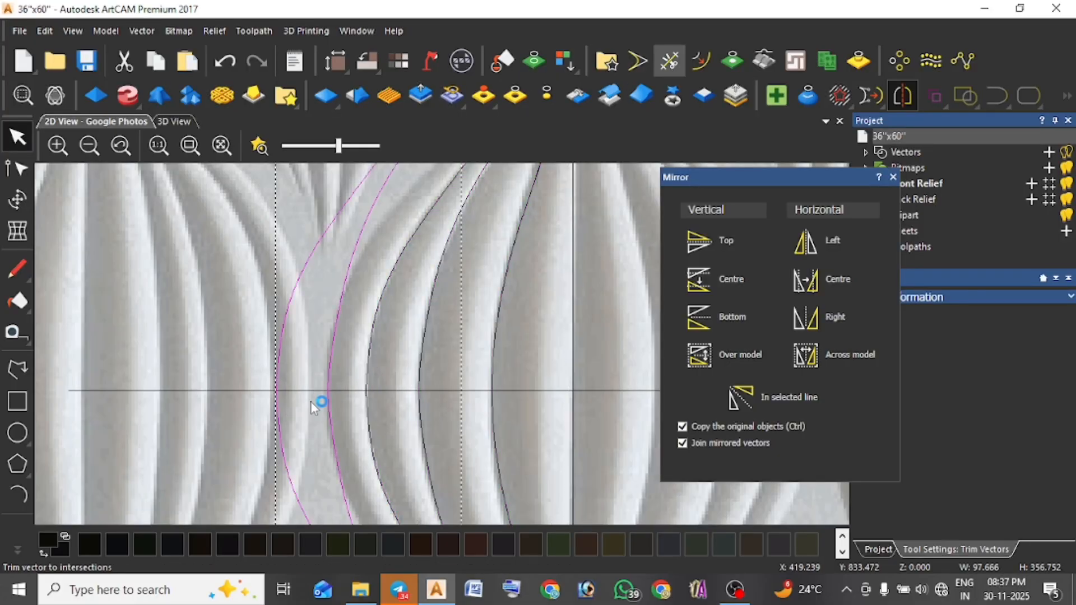
key(Escape)
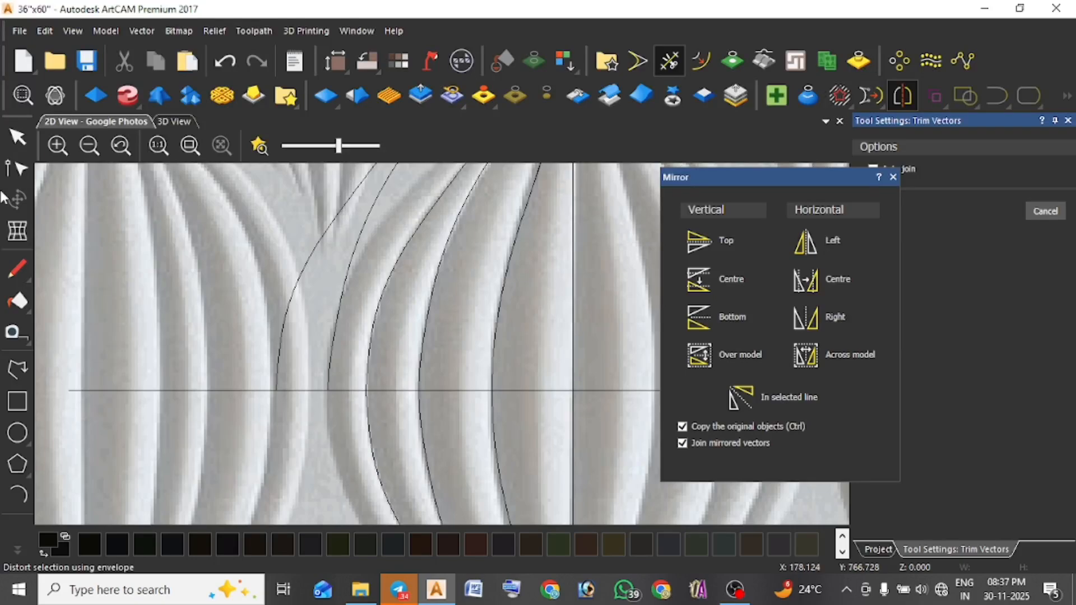
Split the trimmed rib copy at its upper tip and remove its inner curve, keeping only the outer half-curve.
click(341, 294)
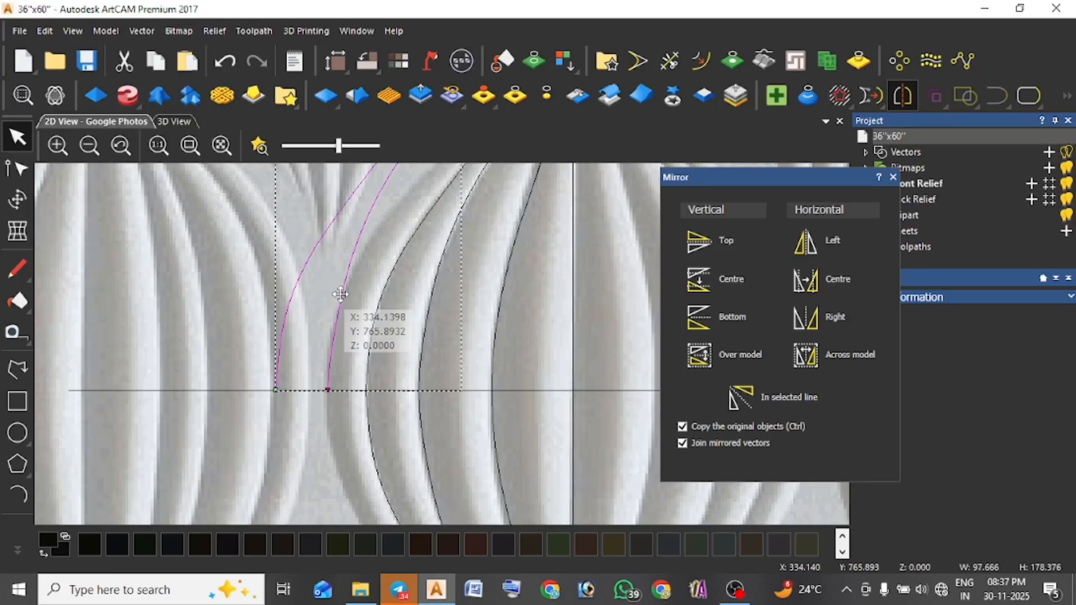
key(n)
scroll(361, 280, down, 1)
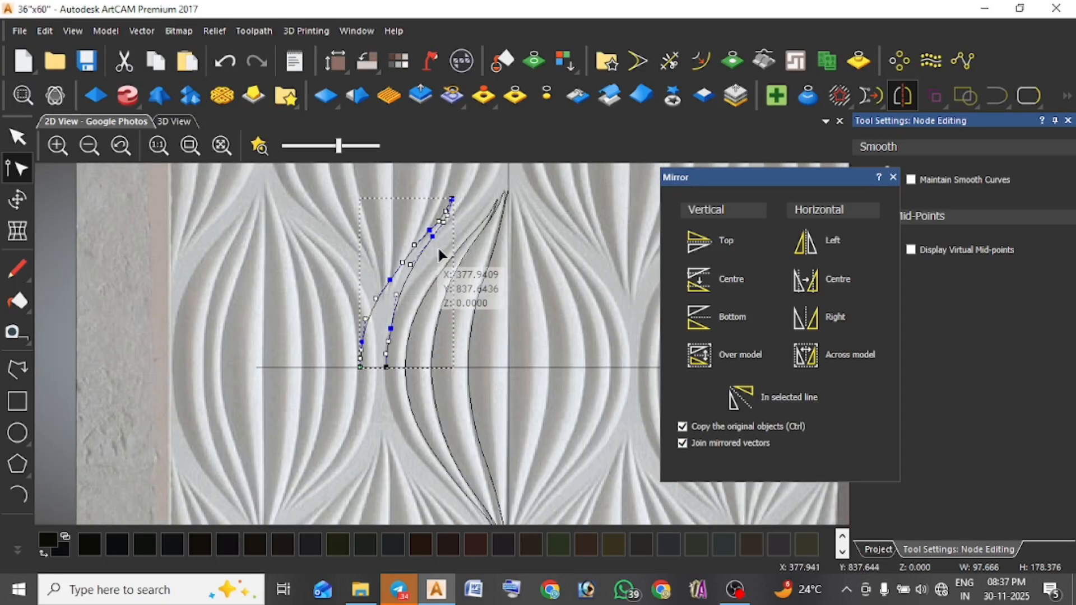
scroll(451, 188, up, 1)
scroll(456, 213, up, 4)
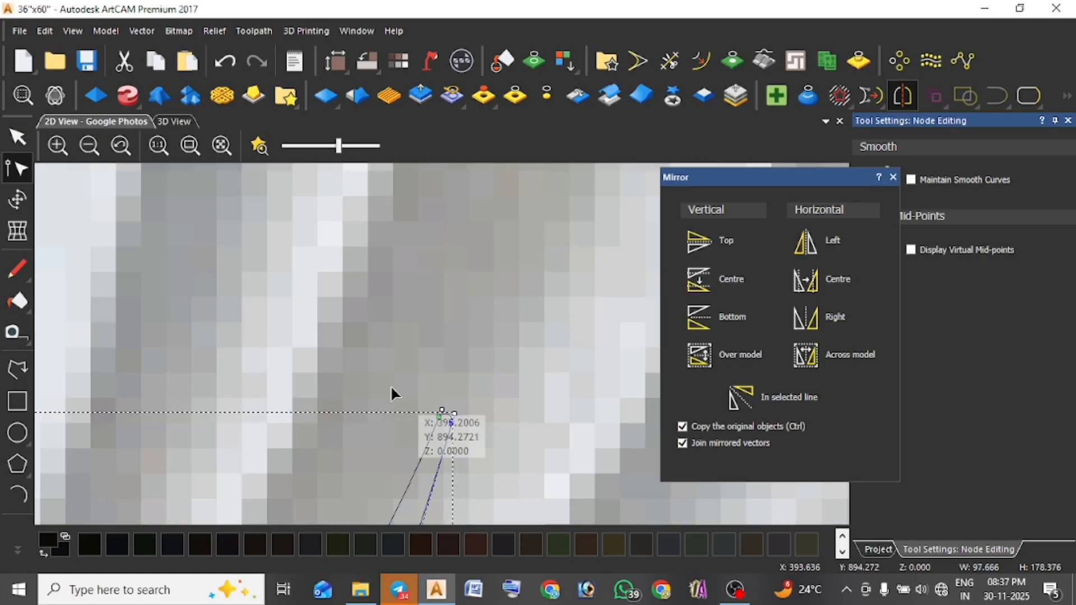
click(125, 62)
Move the remaining outer half-curve right onto the outer edge of the outermost closed rib.
scroll(459, 381, down, 4)
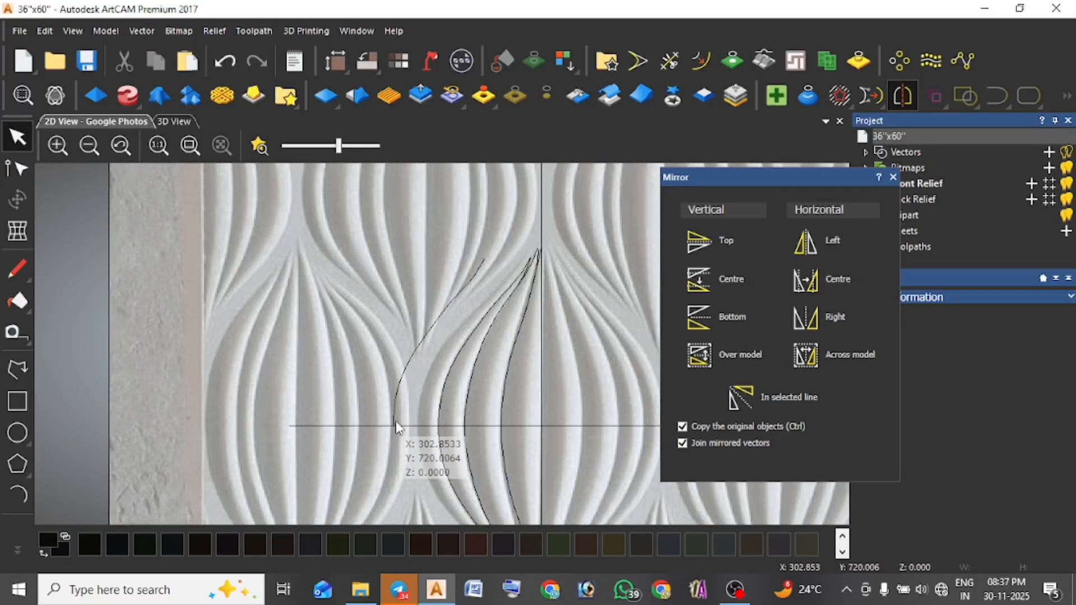
click(395, 420)
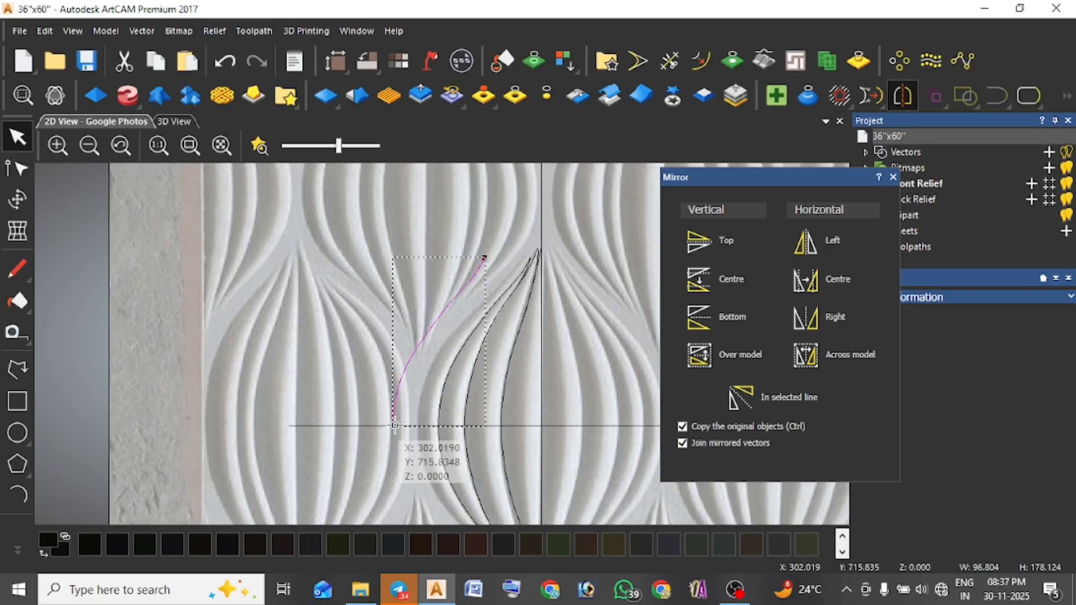
drag(403, 426, 437, 427)
Draw an arc about 30 mm wide and 33 mm high along the next rib edge, starting just outside the closed rib's tip.
click(16, 494)
scroll(523, 275, up, 5)
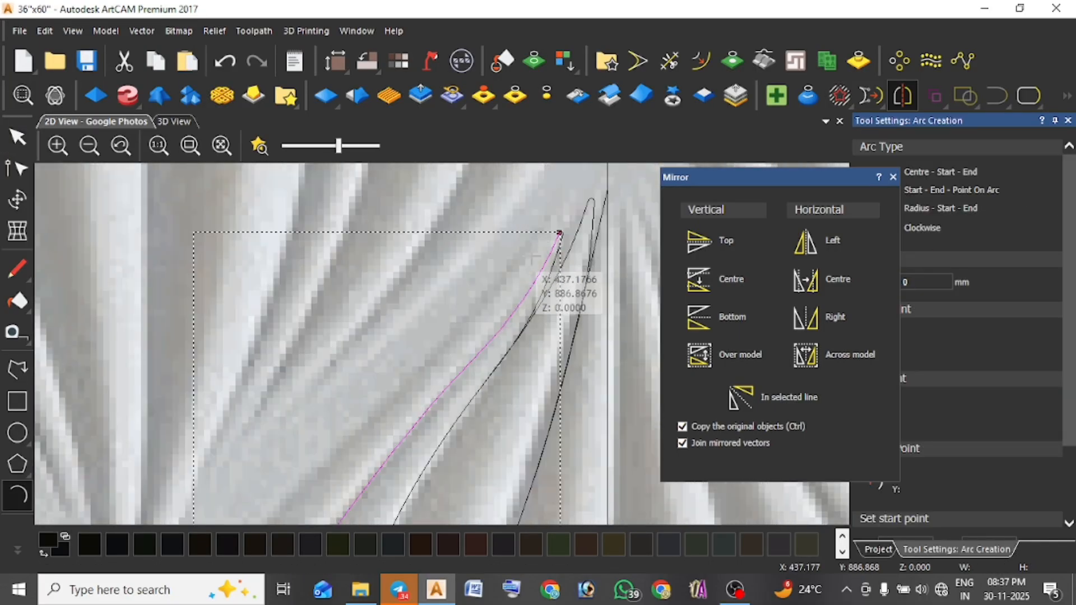
click(529, 258)
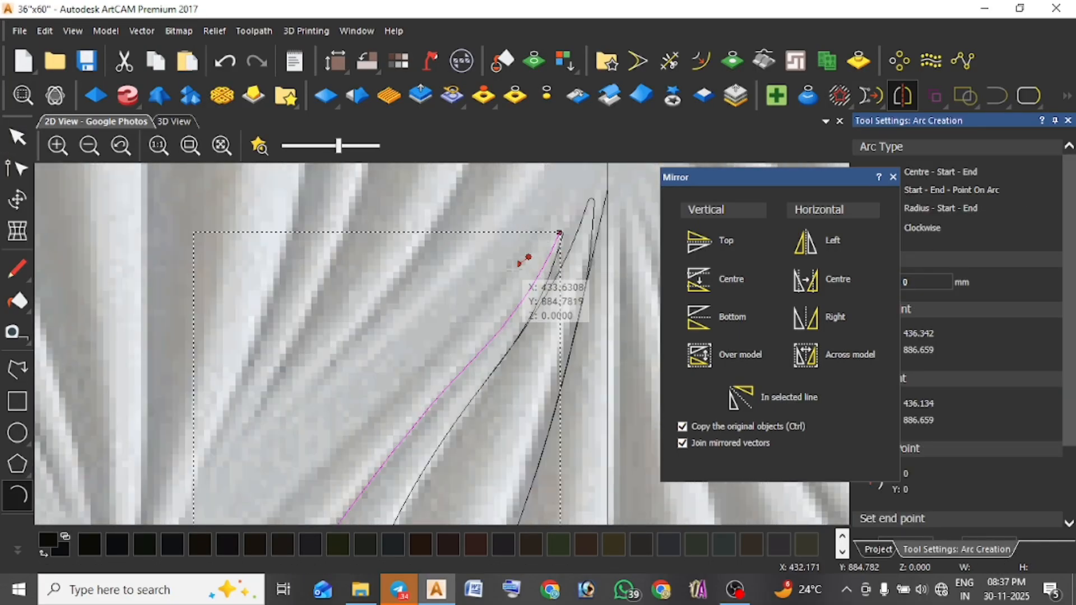
click(417, 381)
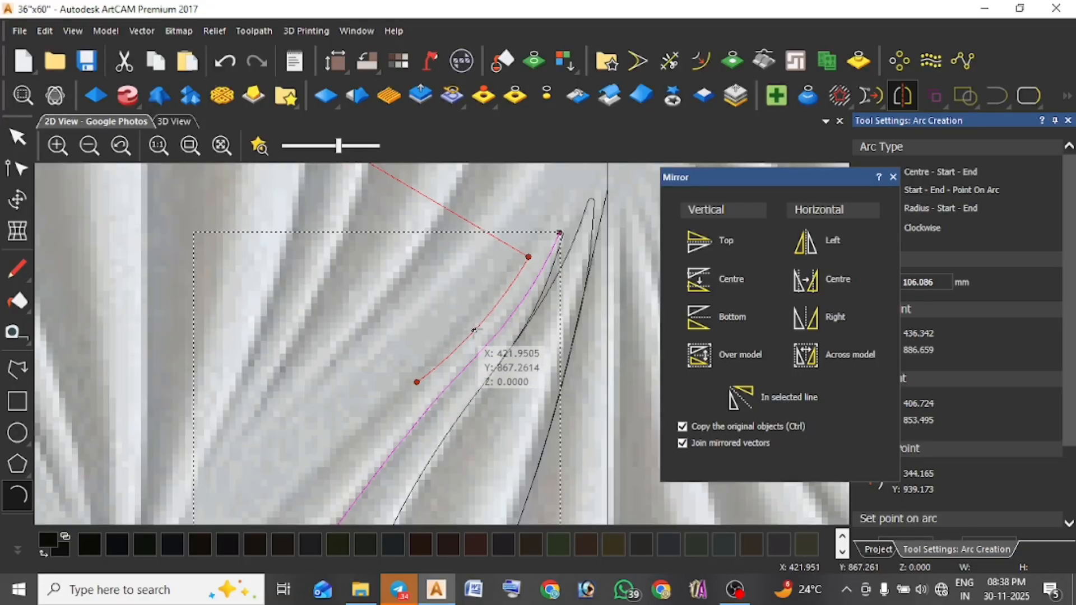
key(n)
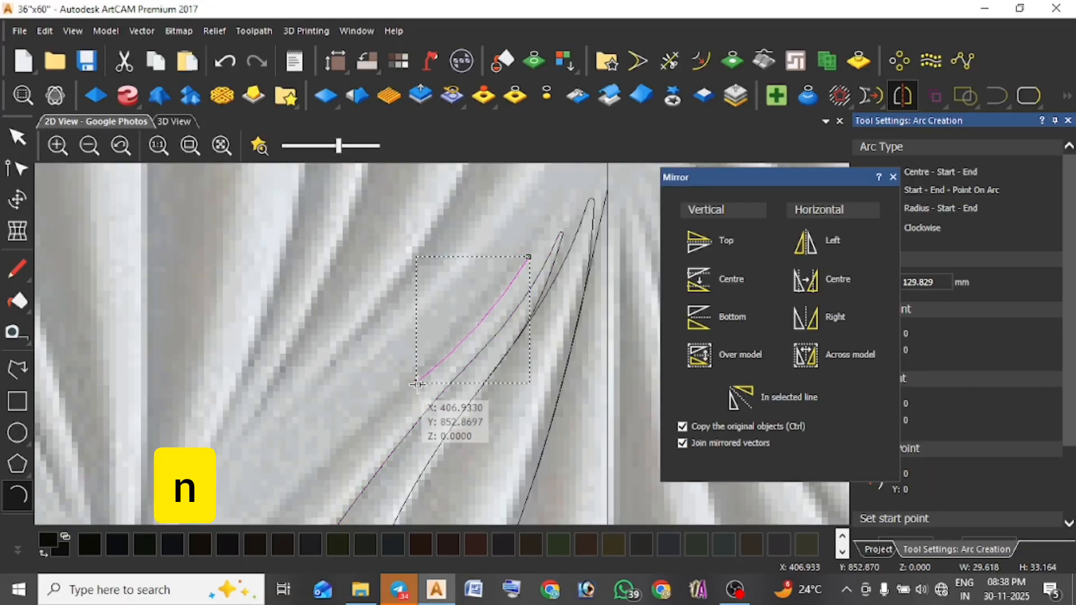
Continue the rib edge from the first arc's lower end with a connected arc about 73 mm wide and 87 mm high.
click(417, 384)
scroll(403, 393, down, 2)
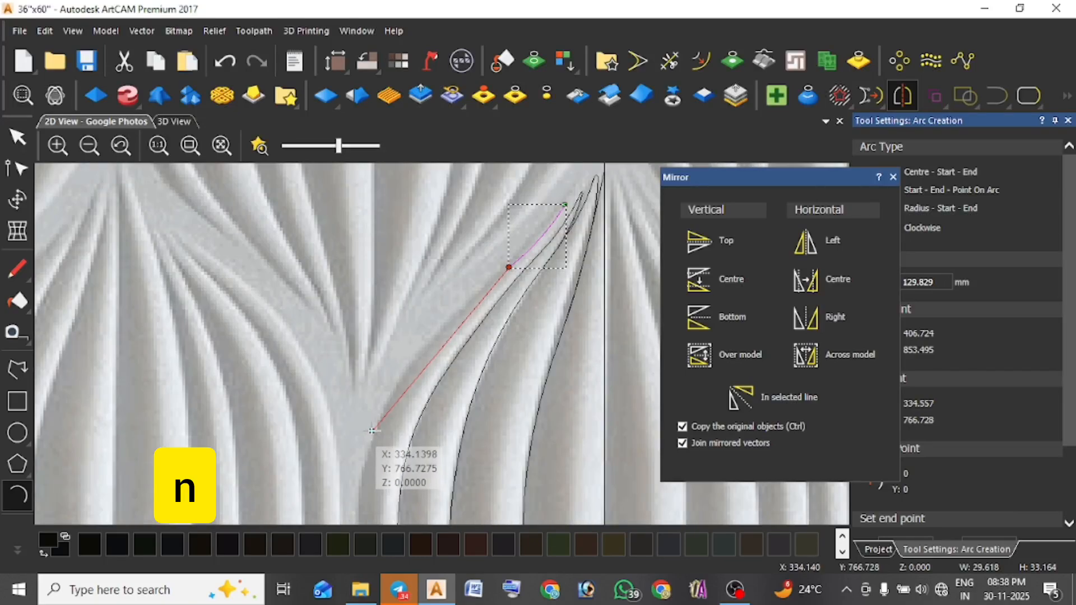
click(371, 431)
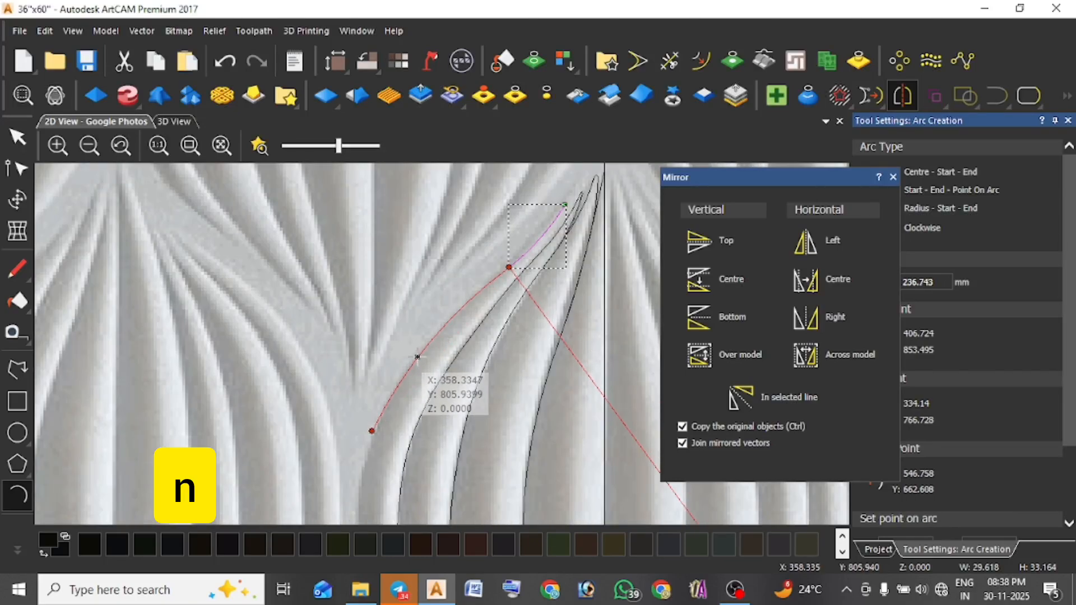
click(417, 357)
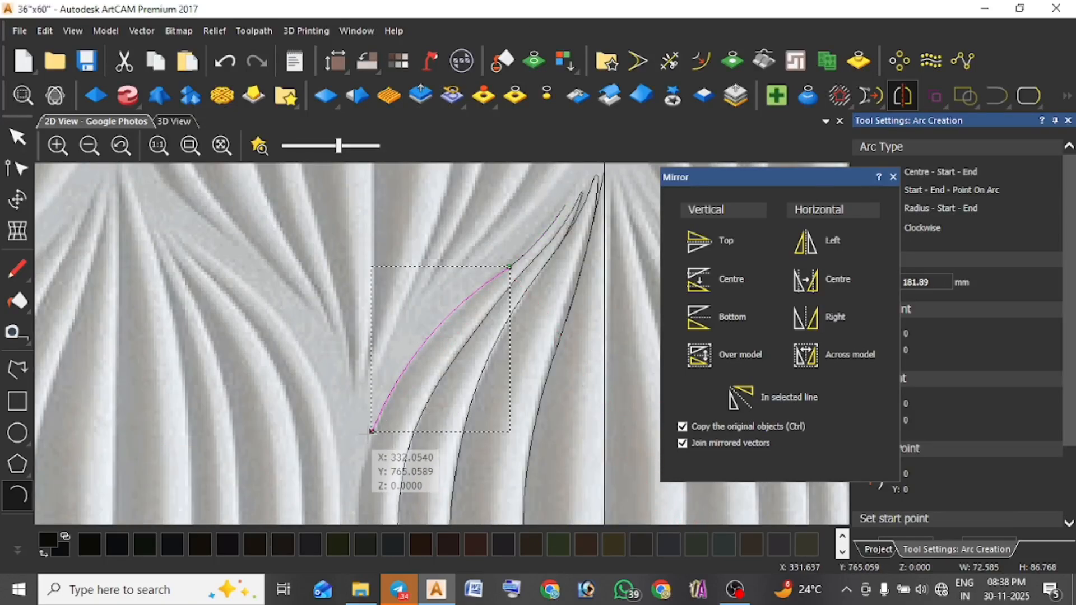
Add a third connected arc about 11 mm wide and 82 mm high, and trim its part below the horizontal centre line.
click(371, 431)
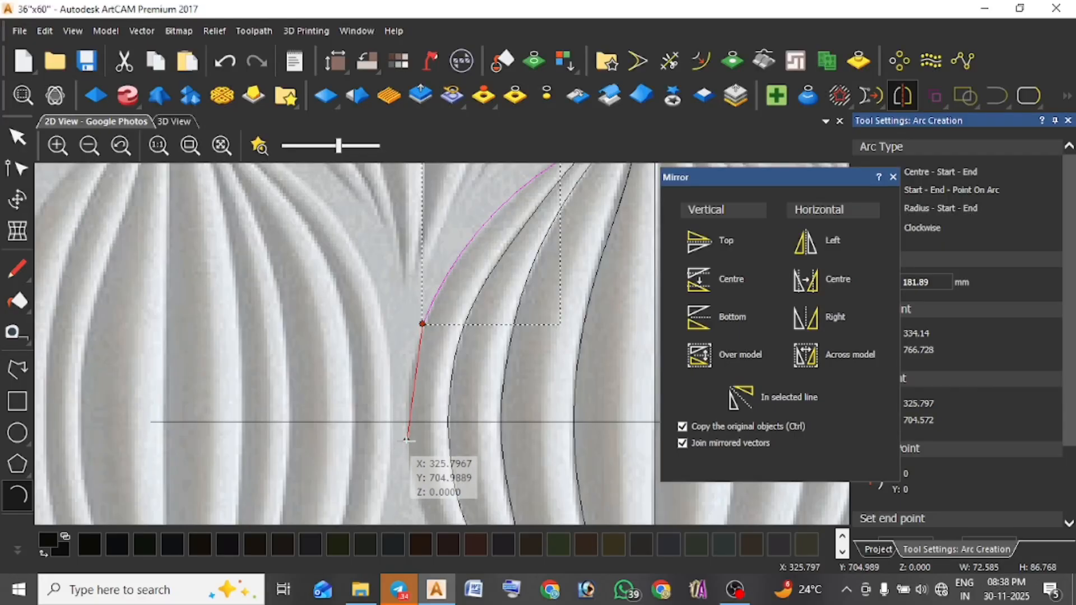
click(402, 478)
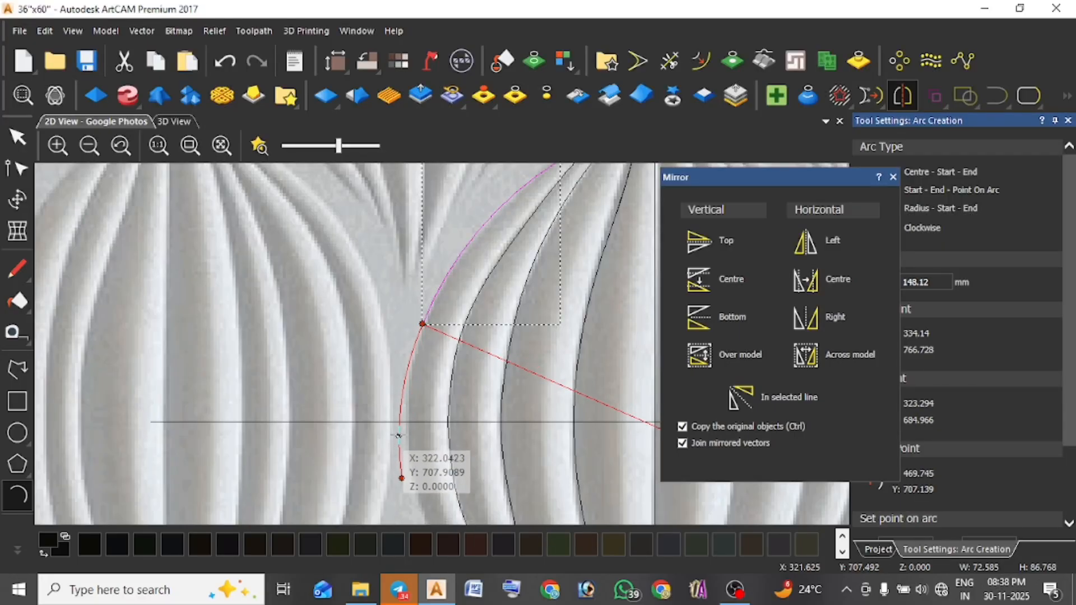
click(402, 425)
key(Escape)
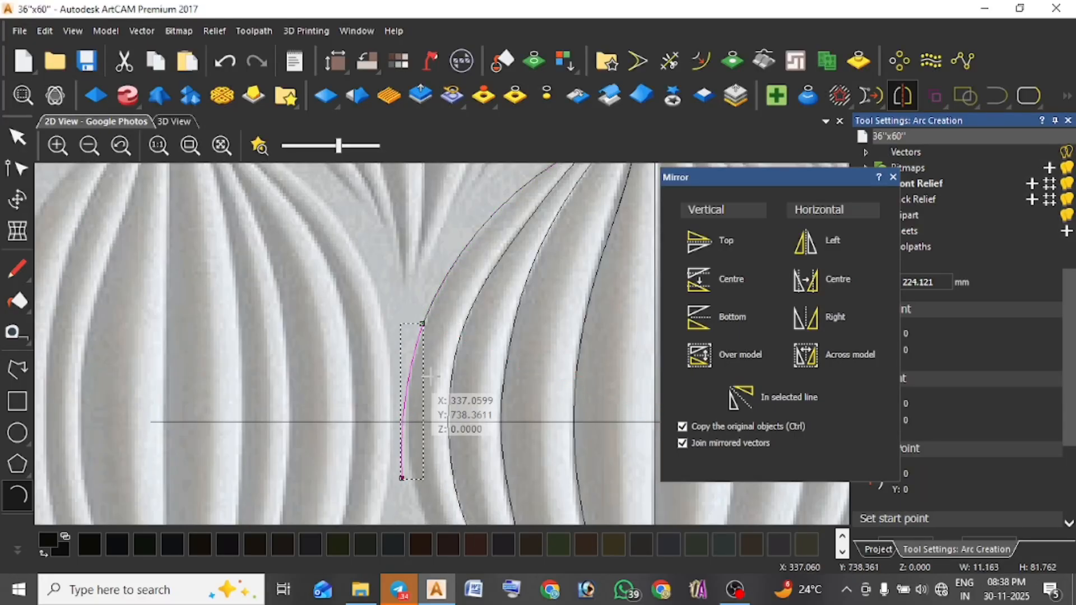
click(408, 445)
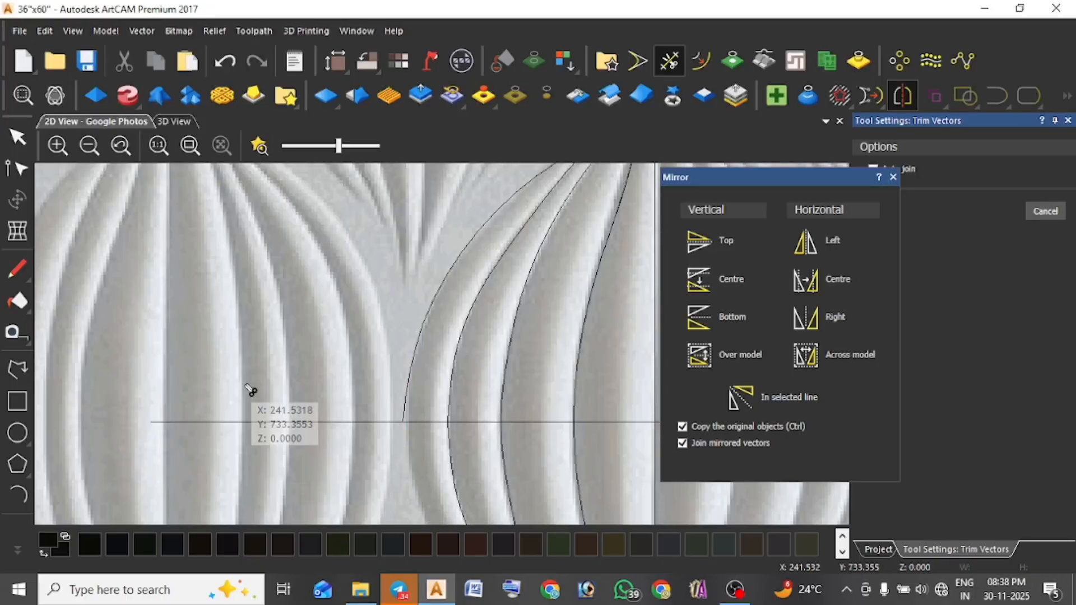
Join the three new edge arcs into a single curve with a 0.025 mm tolerance.
click(17, 136)
drag(444, 311, 396, 361)
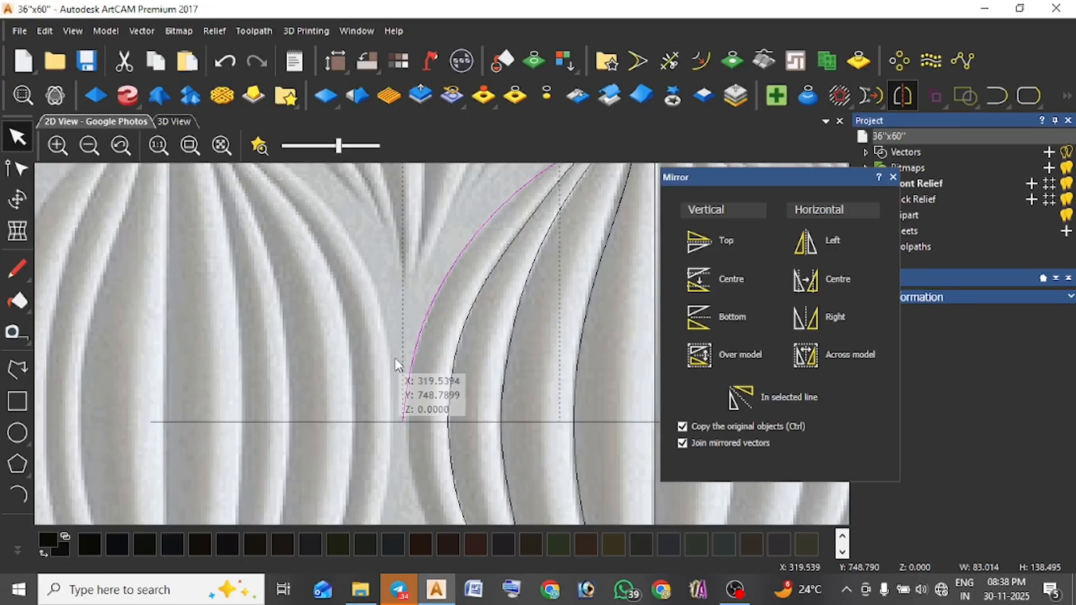
scroll(445, 345, down, 2)
shift+click(512, 244)
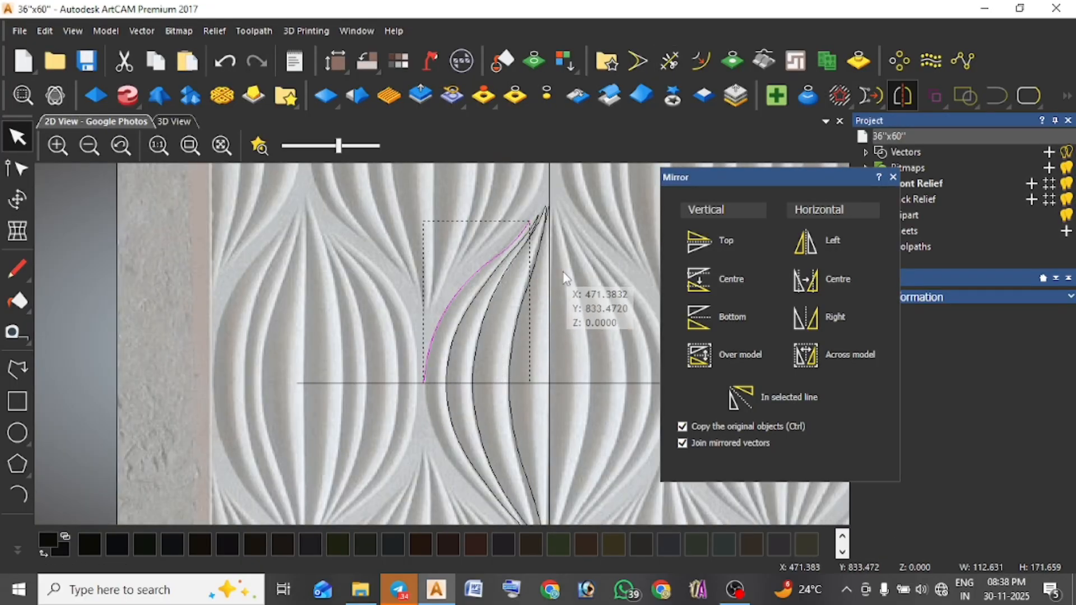
key(j)
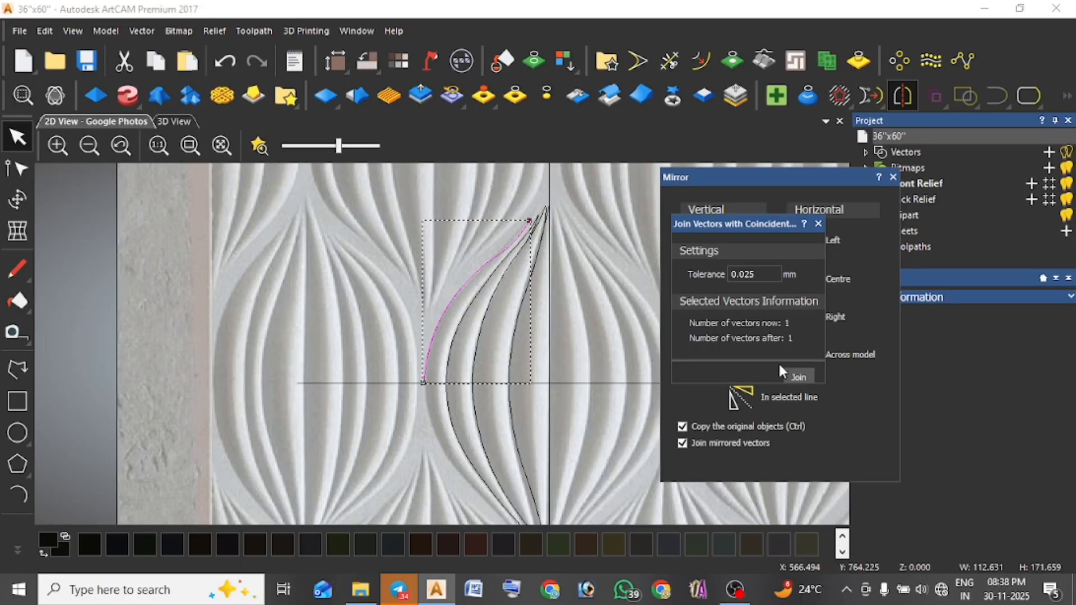
Smooth the joined curve's upper joint node, and nudge the node and its upper handle slightly up and left.
key(n)
scroll(501, 253, up, 2)
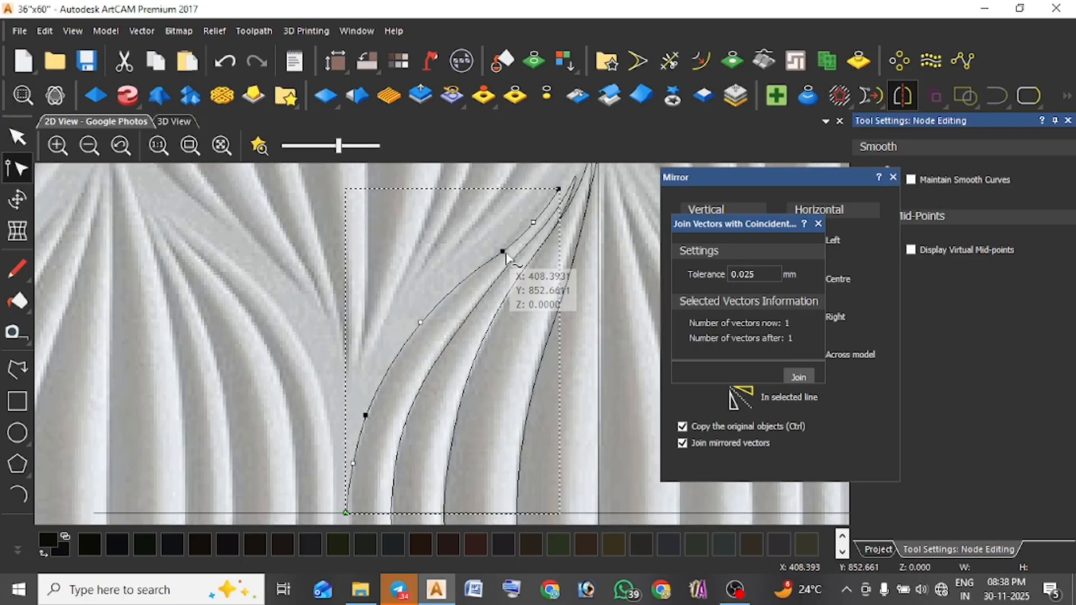
click(503, 251)
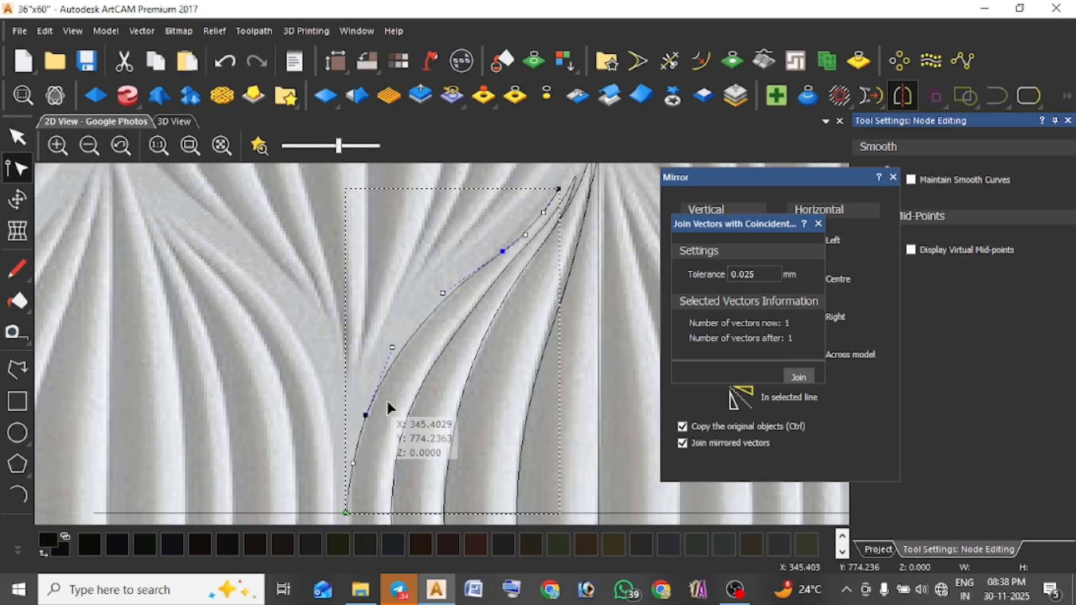
scroll(547, 204, up, 3)
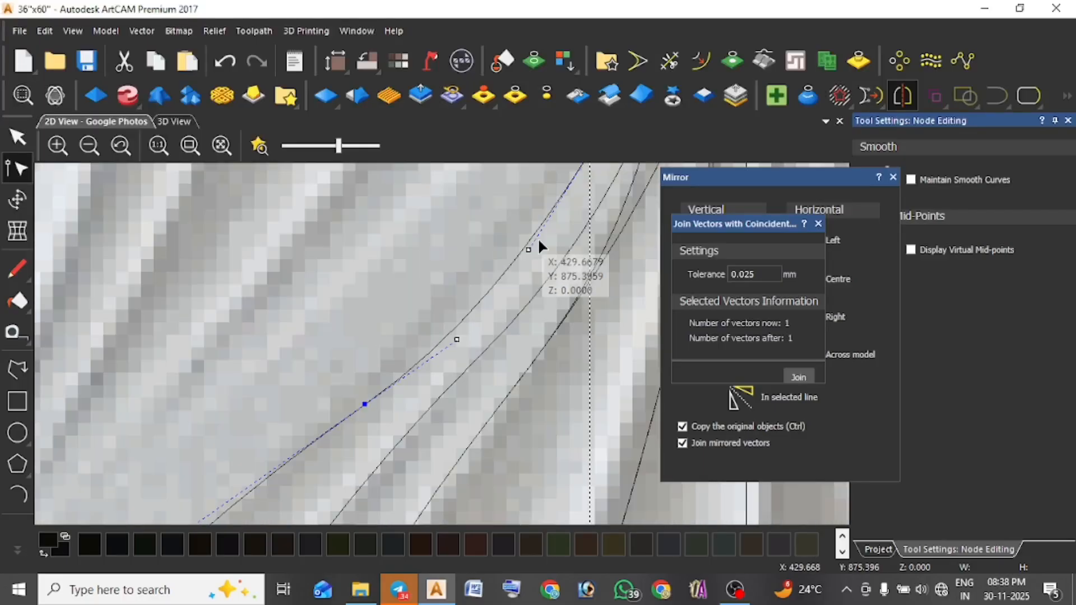
drag(456, 341, 453, 334)
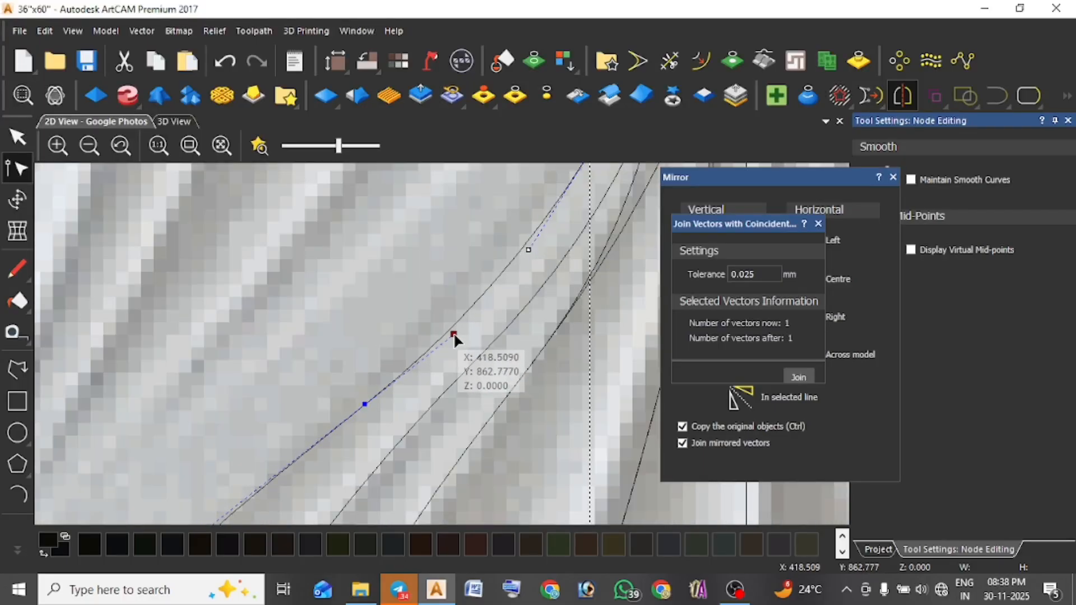
drag(363, 405, 358, 394)
Move the joined curve's top end node slightly down and right, closer to the closed rib.
scroll(463, 310, down, 2)
scroll(504, 286, up, 2)
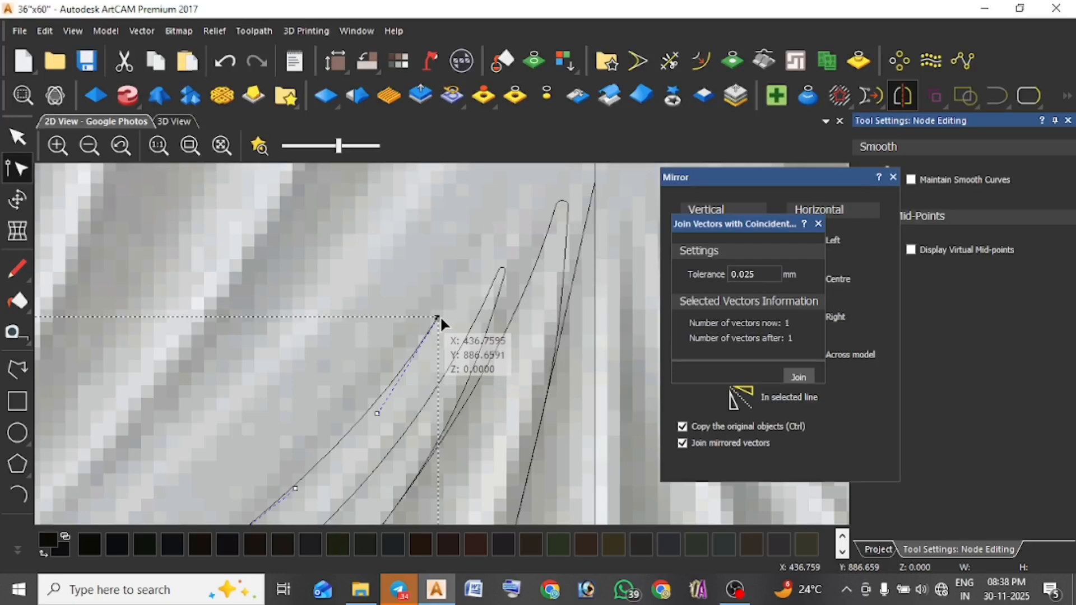
drag(437, 317, 446, 327)
scroll(445, 343, down, 2)
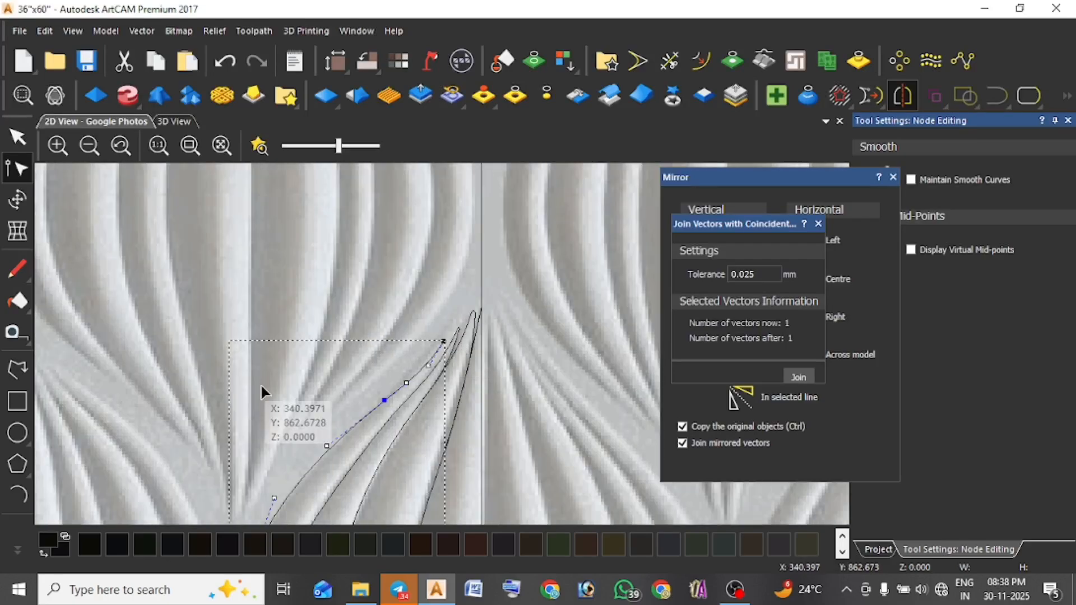
Shorten the open rib's inner edge curve to end beside the outer edge's top end, and shift its end handle slightly right.
click(17, 137)
scroll(445, 343, down, 1)
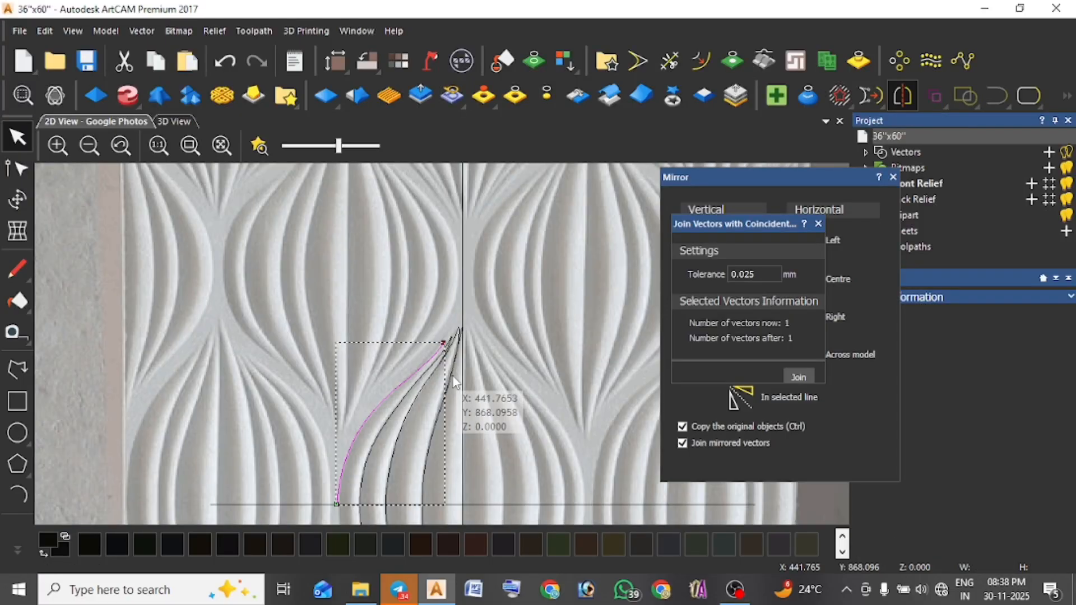
scroll(420, 377, up, 1)
click(416, 386)
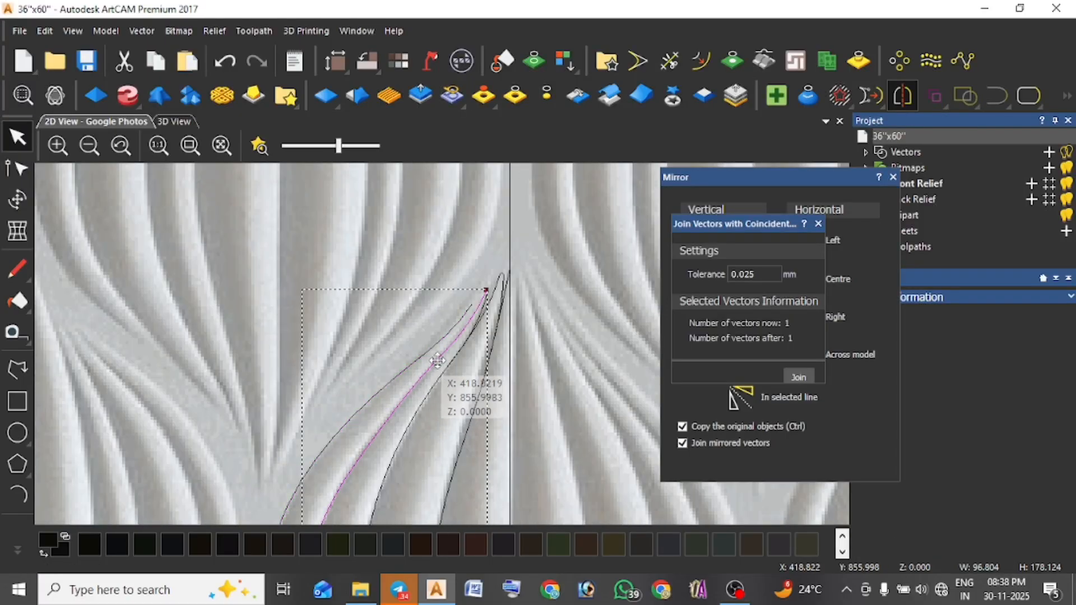
double_click(460, 337)
scroll(465, 331, up, 3)
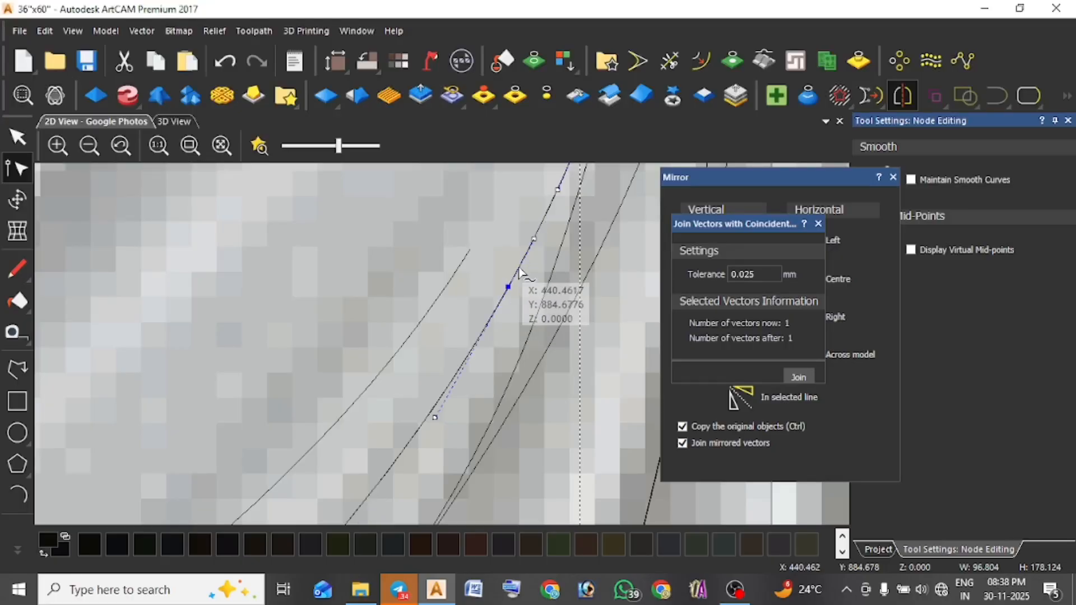
drag(519, 270, 493, 255)
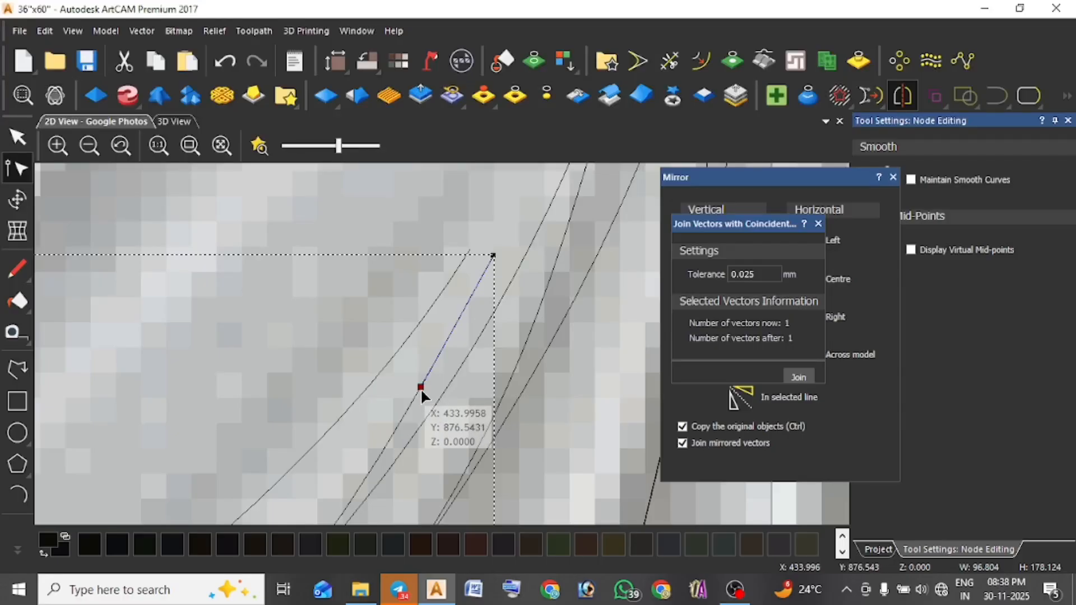
drag(421, 388, 449, 384)
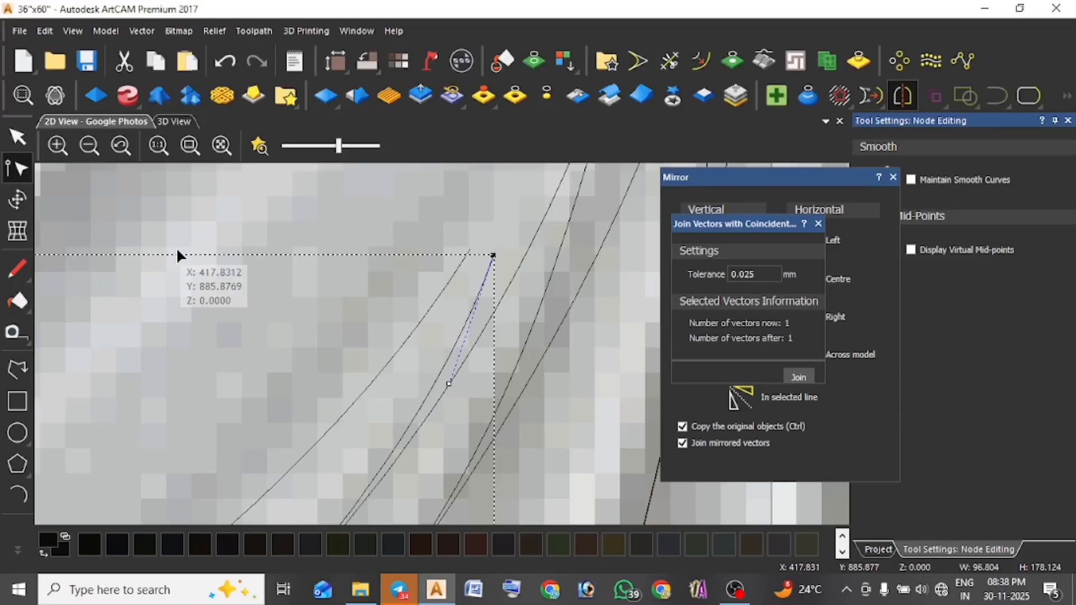
click(17, 136)
Mirror the open rib's two edge curves vertically about their bottom, keeping the originals and joining the mirrored vectors.
scroll(413, 411, down, 5)
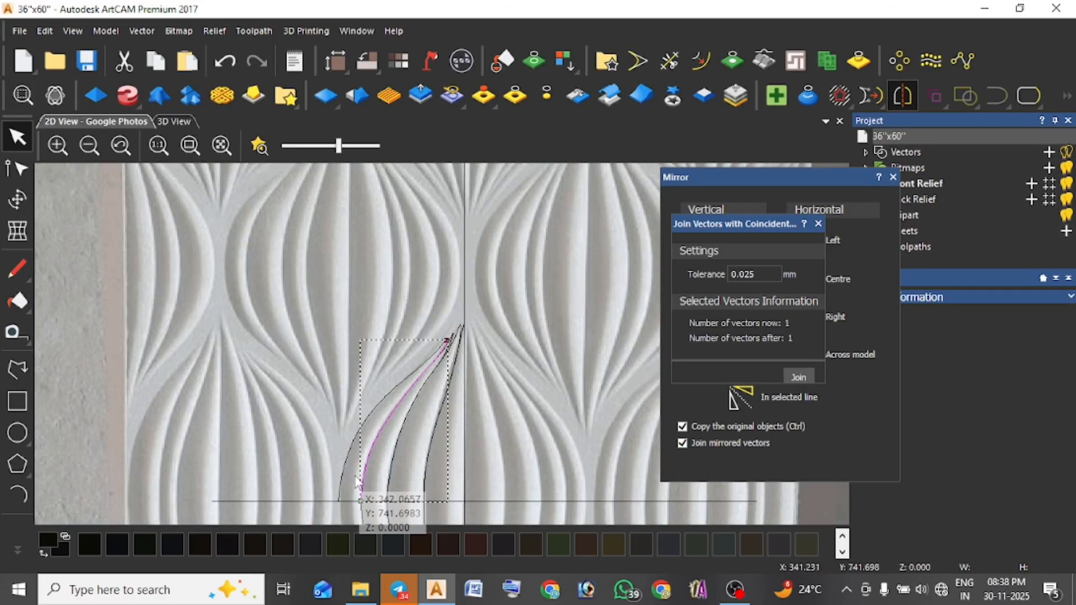
click(346, 457)
click(384, 352)
scroll(446, 330, up, 6)
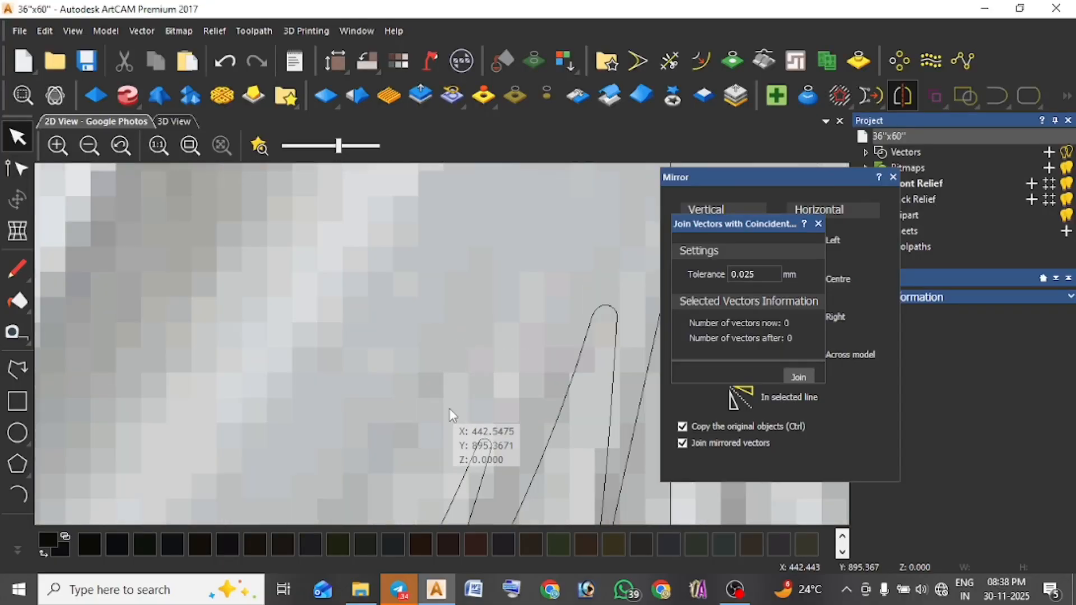
scroll(428, 459, down, 3)
scroll(440, 348, up, 2)
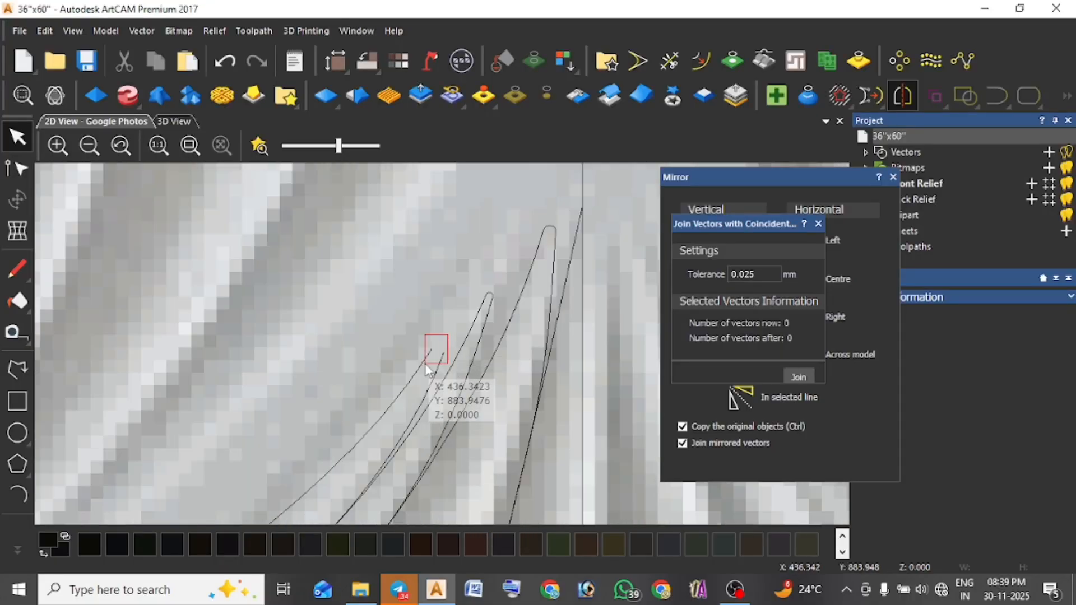
drag(425, 364, 420, 363)
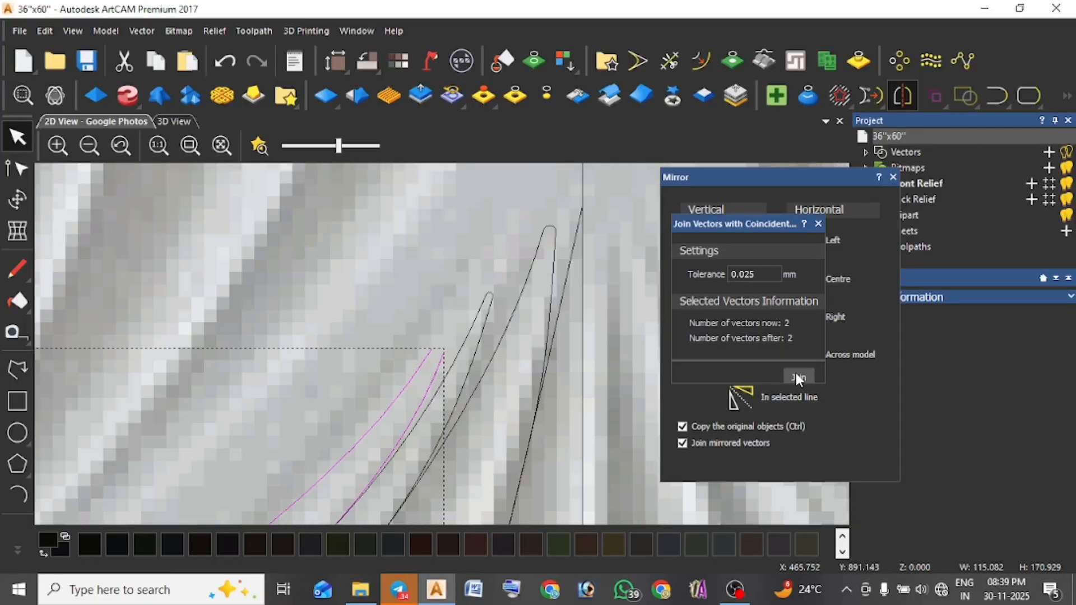
click(819, 224)
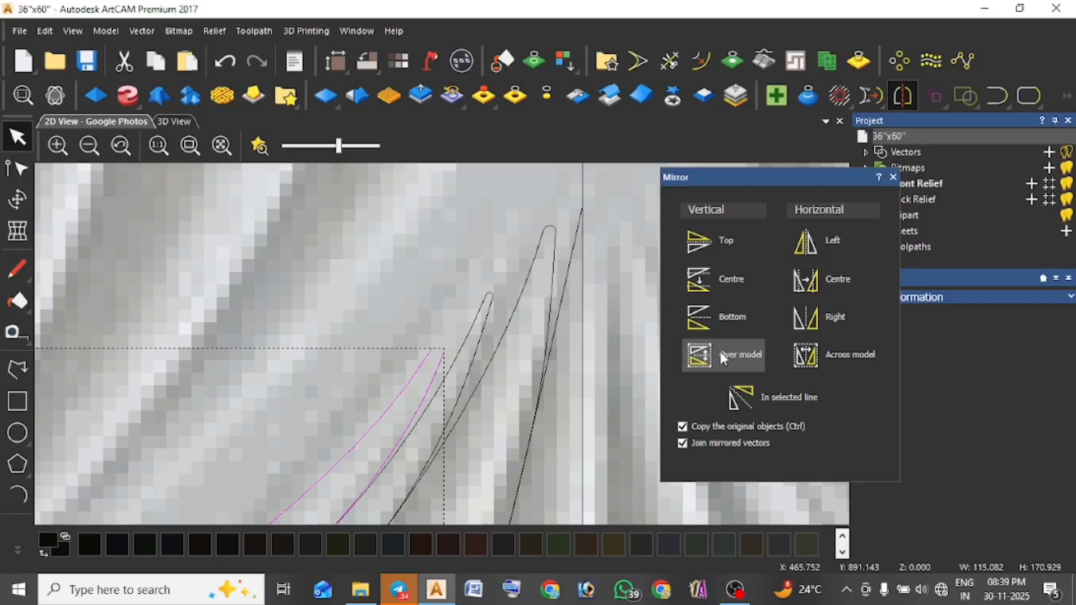
click(702, 320)
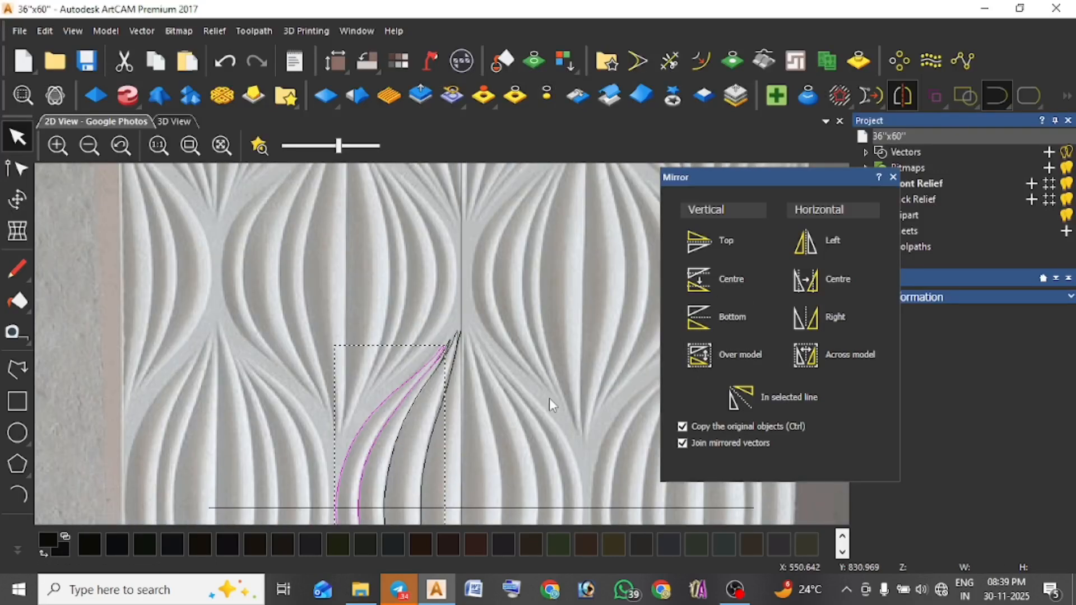
click(512, 241)
scroll(476, 386, down, 2)
scroll(443, 398, up, 2)
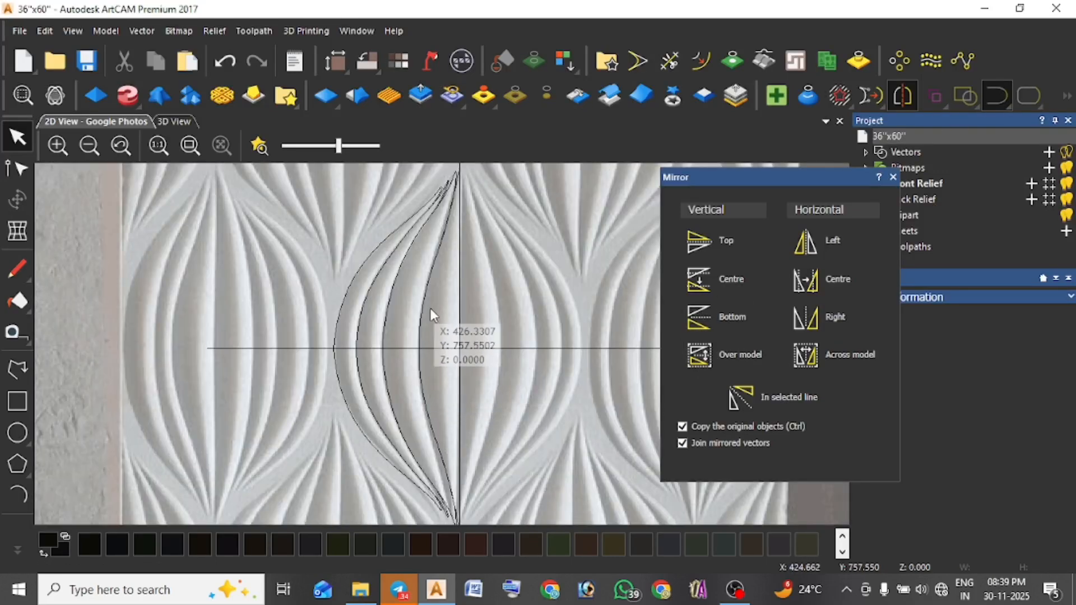
Mirror all the left-half rib outlines horizontally about their right side, keeping the originals without joining the mirrored vectors.
click(357, 331)
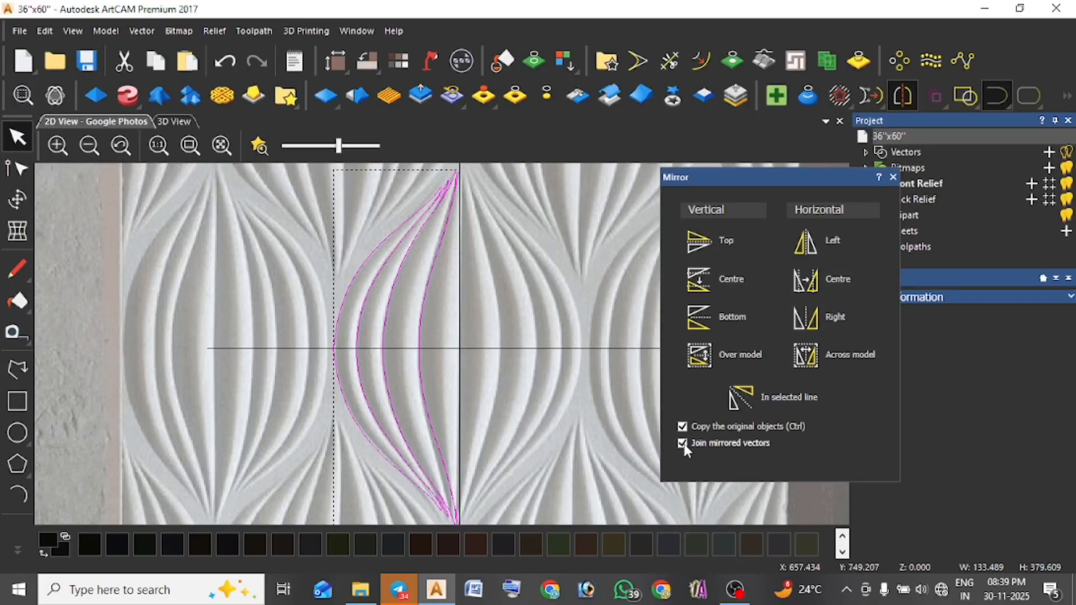
click(813, 326)
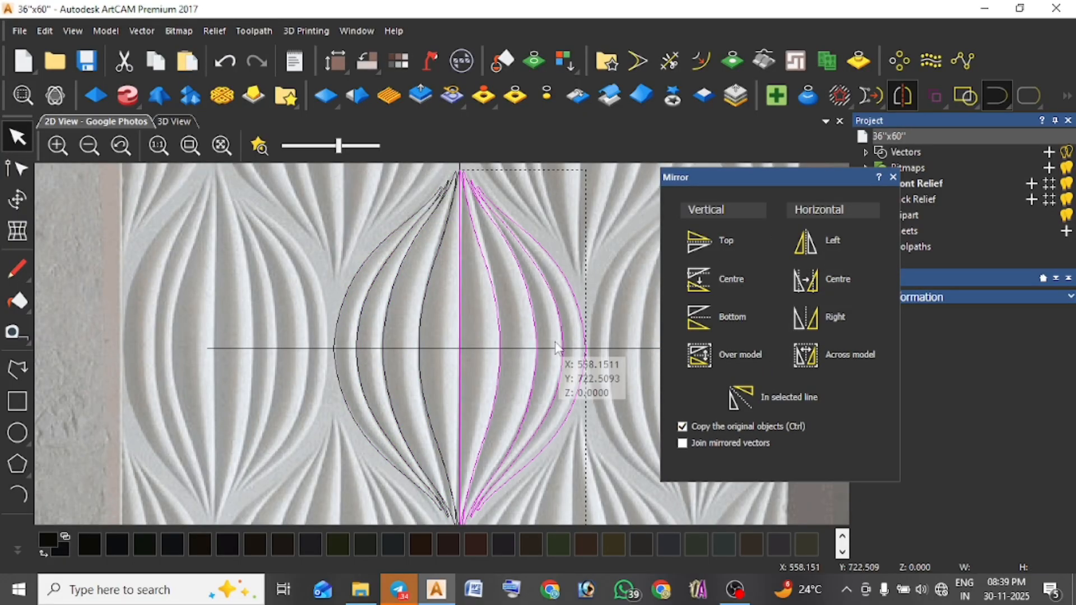
click(546, 209)
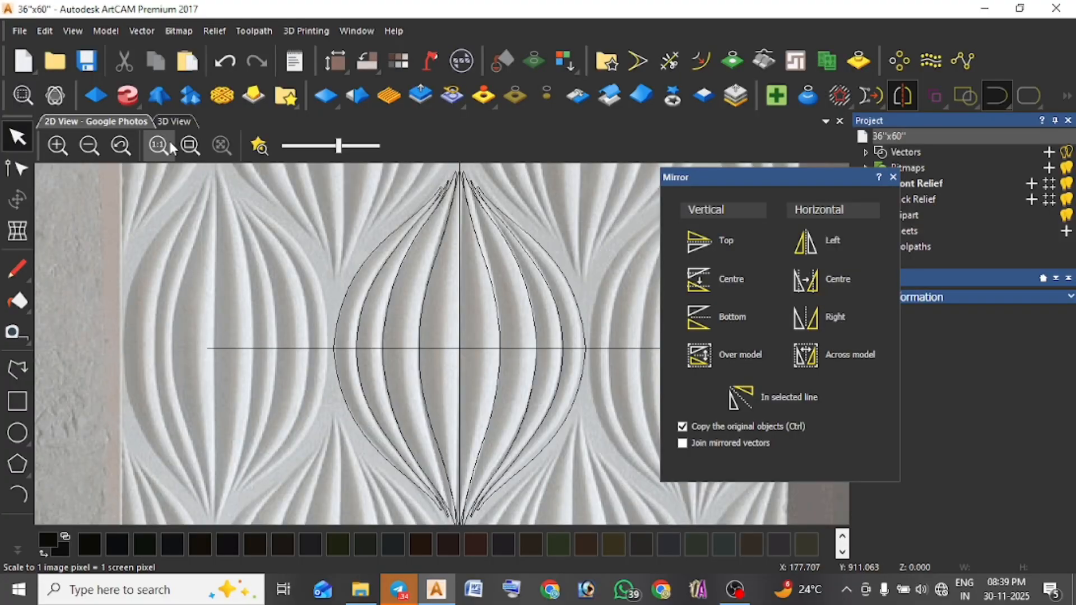
Measure the vertical gap along the centre line between the traced petal's bottom tip and the next petal's top.
scroll(432, 300, down, 3)
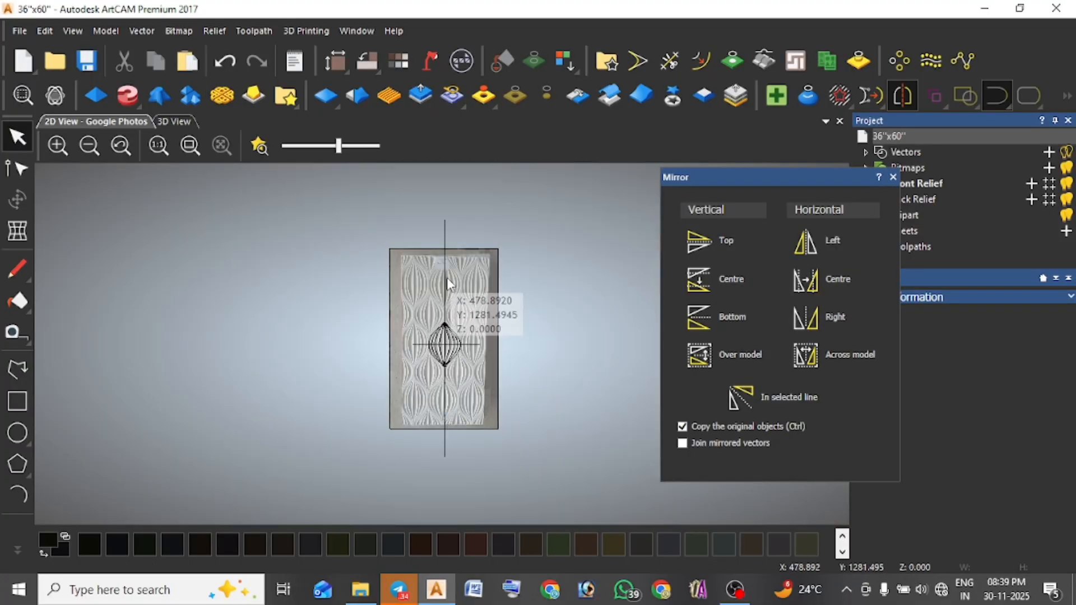
scroll(447, 360, up, 2)
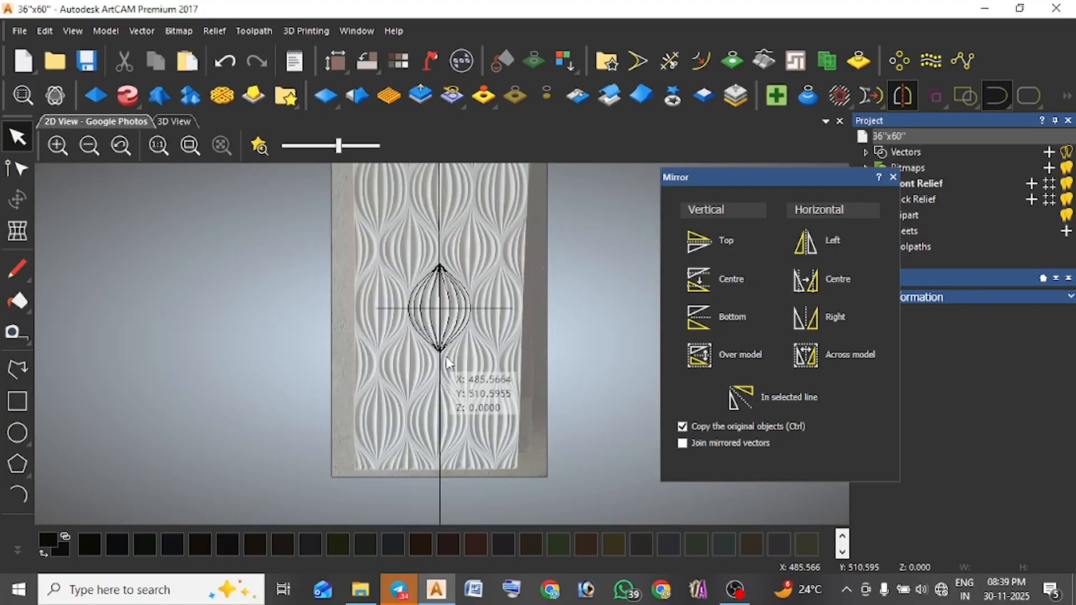
click(18, 334)
scroll(463, 414, up, 4)
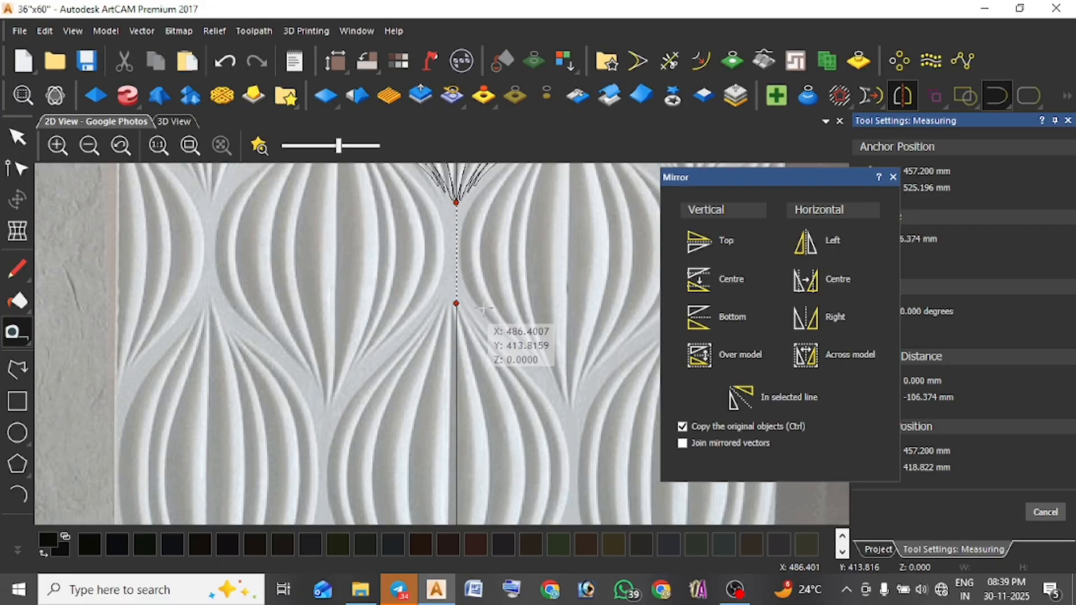
key(Escape)
Close the mirroring tool and make the front relief's Relief Layer active in the 3D view.
click(190, 121)
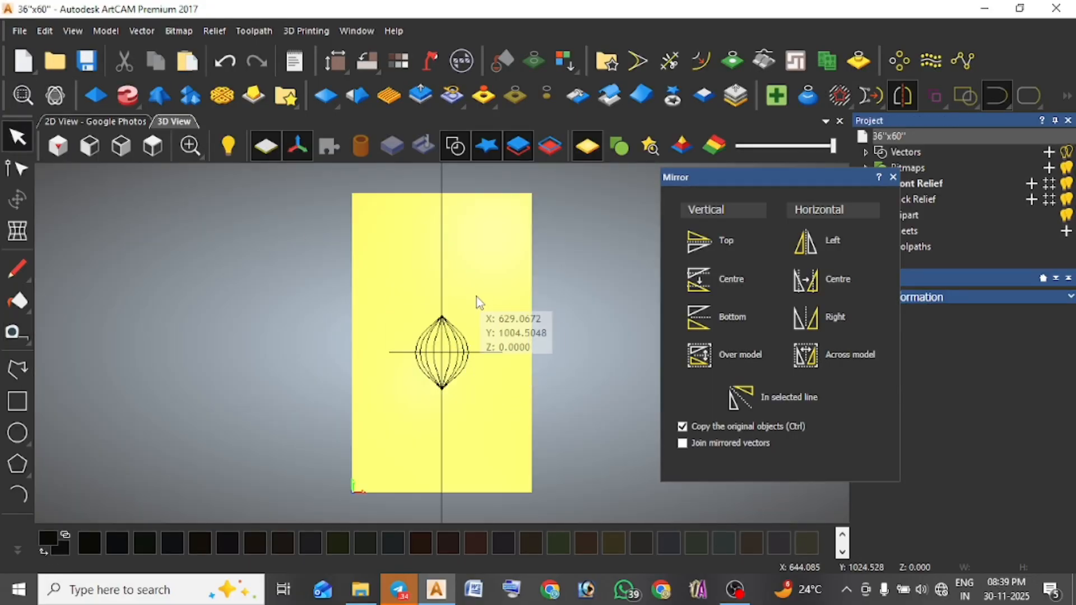
scroll(478, 334, up, 2)
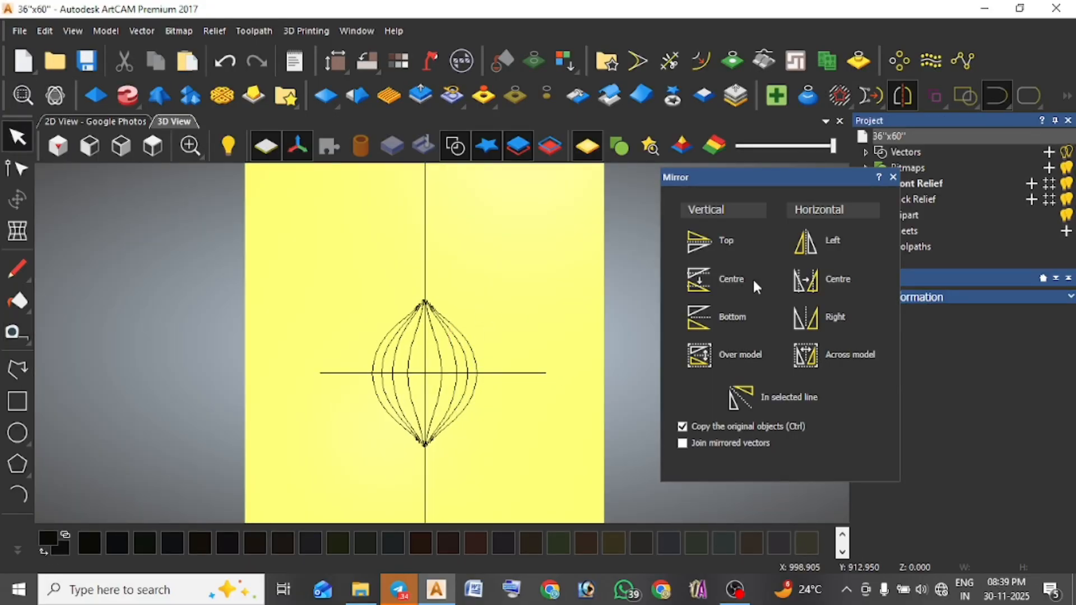
click(893, 178)
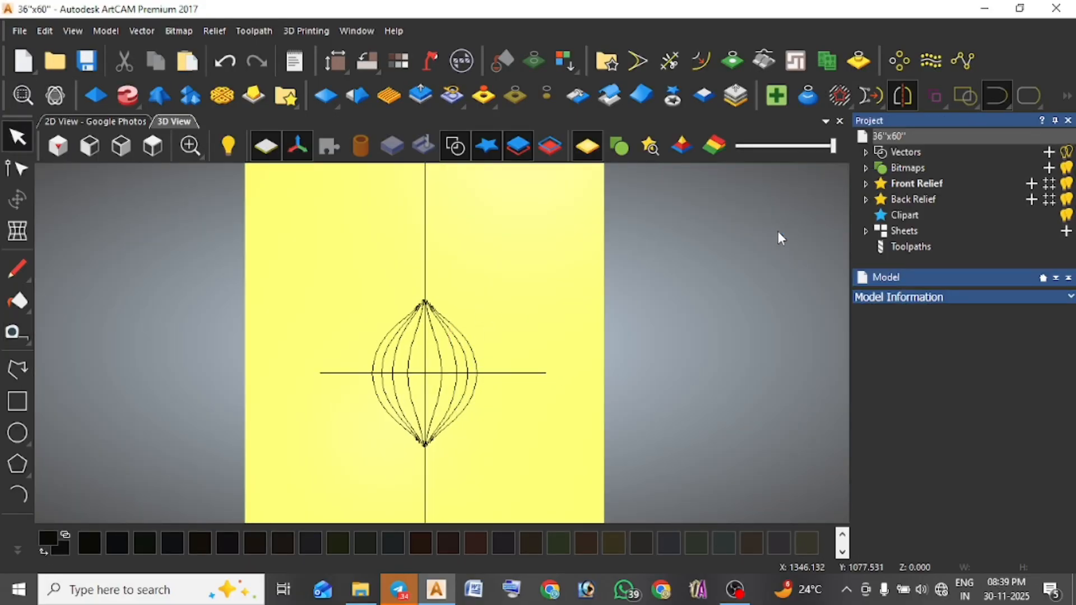
click(866, 183)
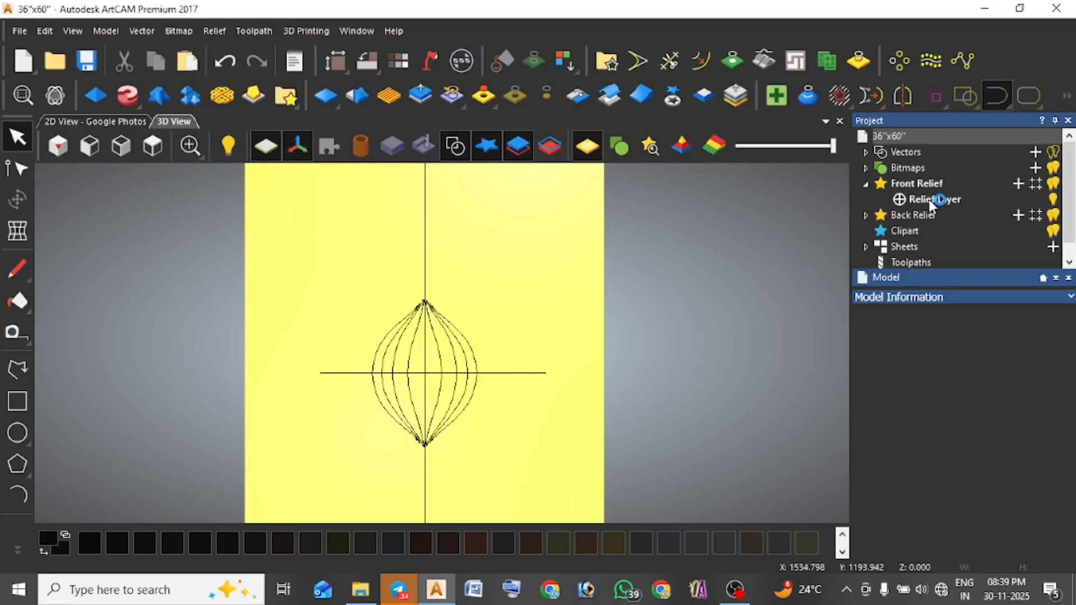
click(930, 200)
Select the rib outlines in both halves of the petal and give them a round shape profile.
click(445, 367)
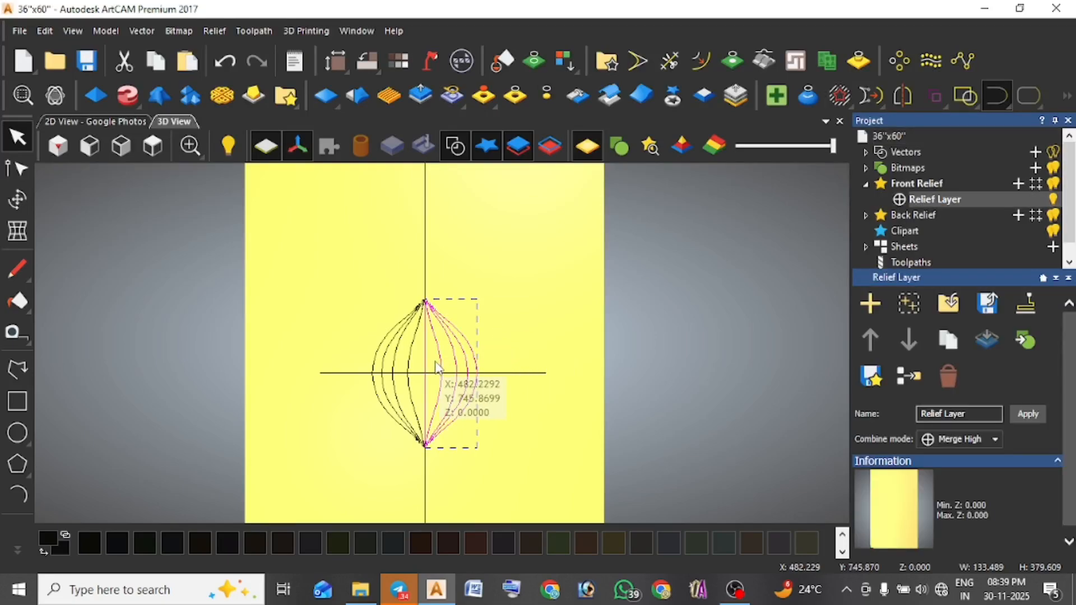
shift+click(358, 366)
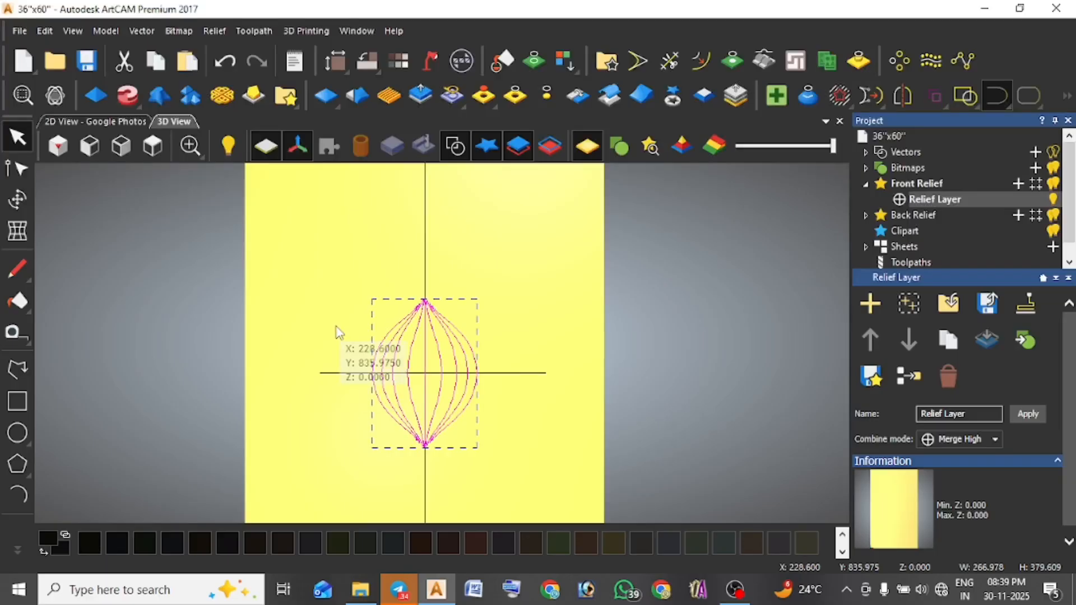
click(97, 95)
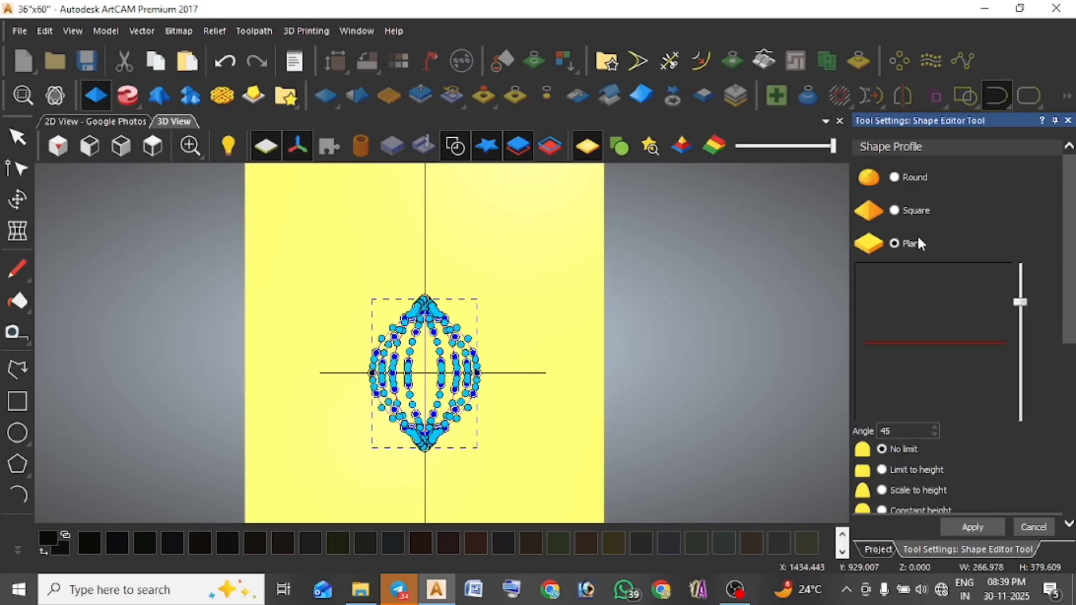
click(895, 178)
scroll(431, 378, up, 4)
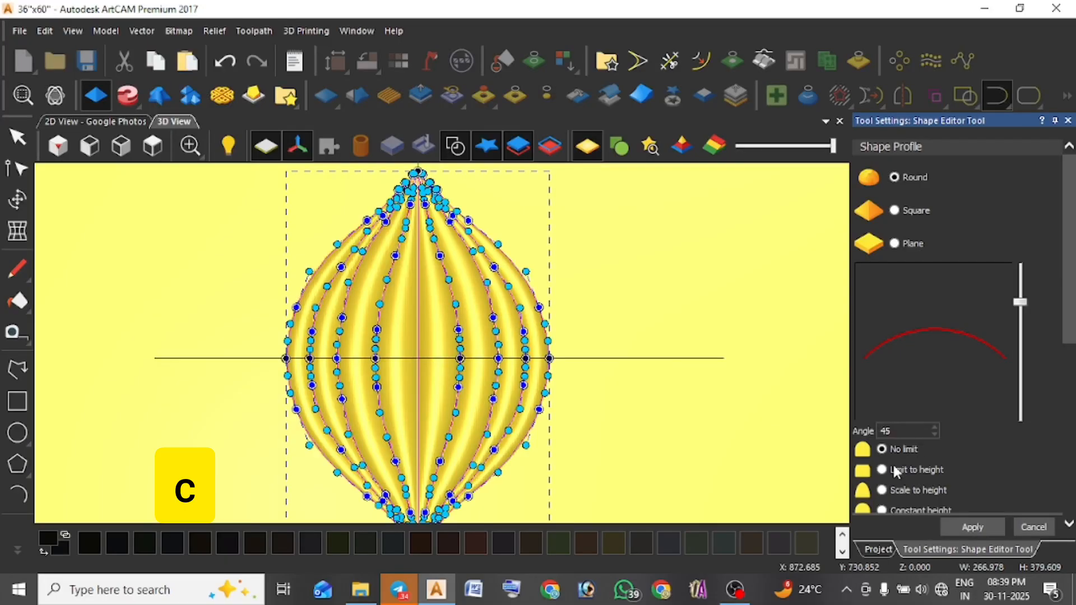
Scale the round rib shapes to a height of 12 mm and add them to the relief.
scroll(918, 452, down, 5)
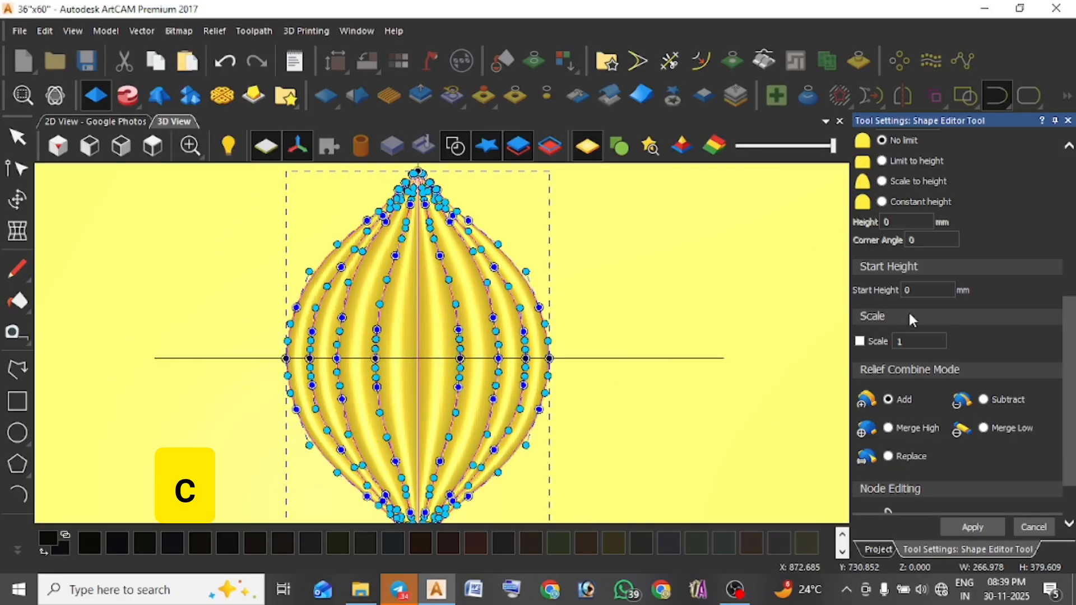
click(908, 223)
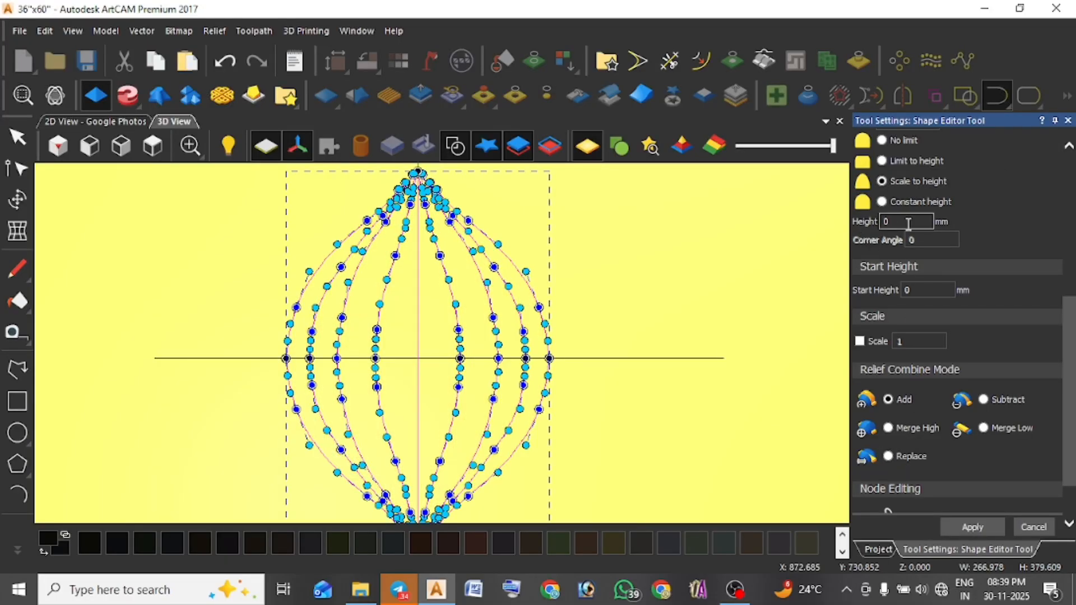
click(909, 223)
text(12)
key(Return)
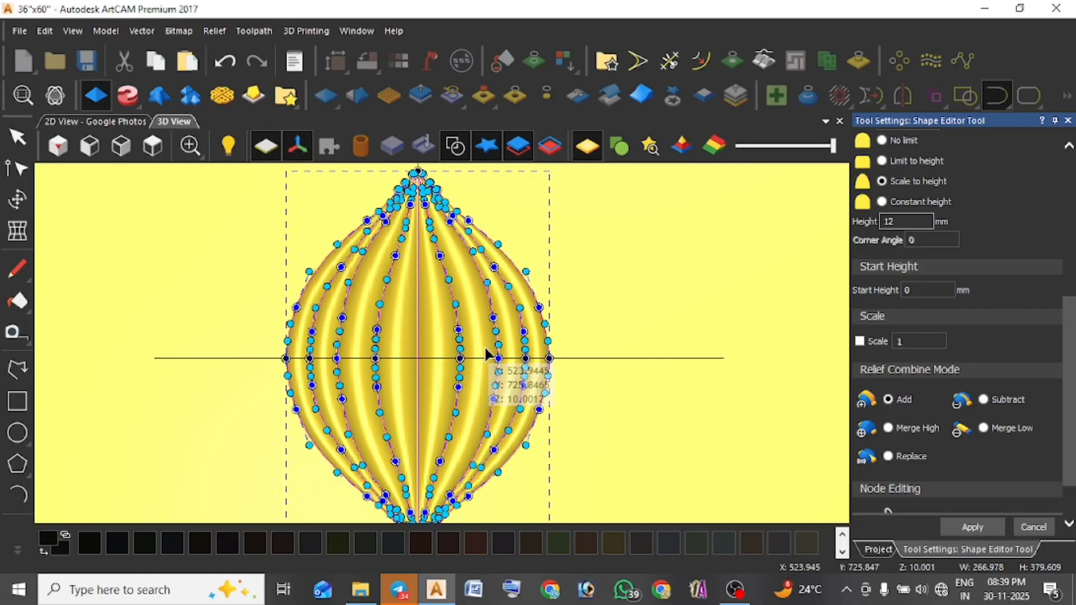
click(116, 121)
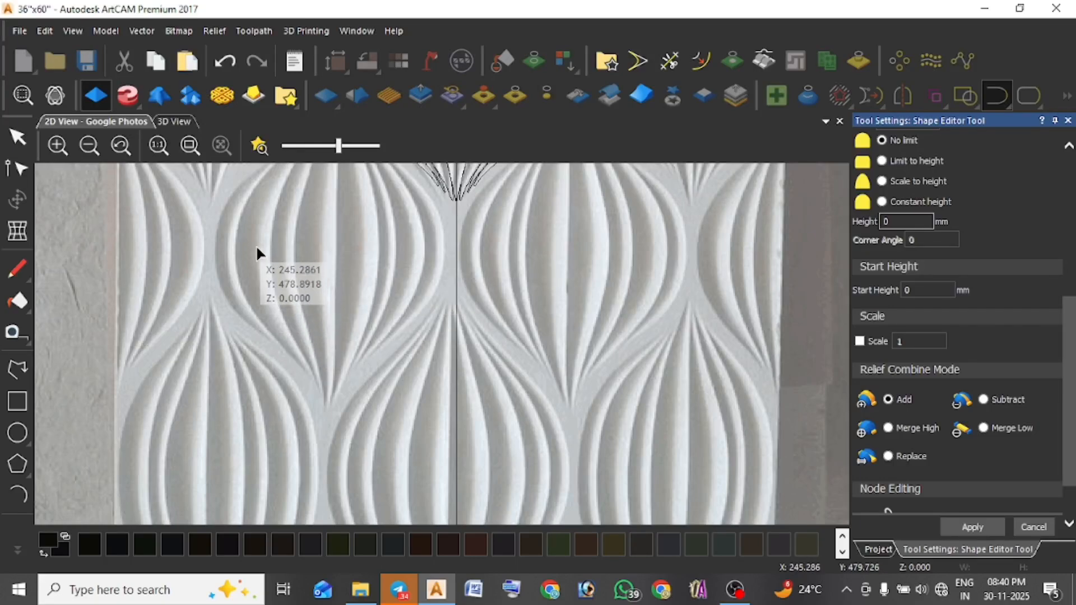
click(174, 122)
drag(557, 275, 284, 314)
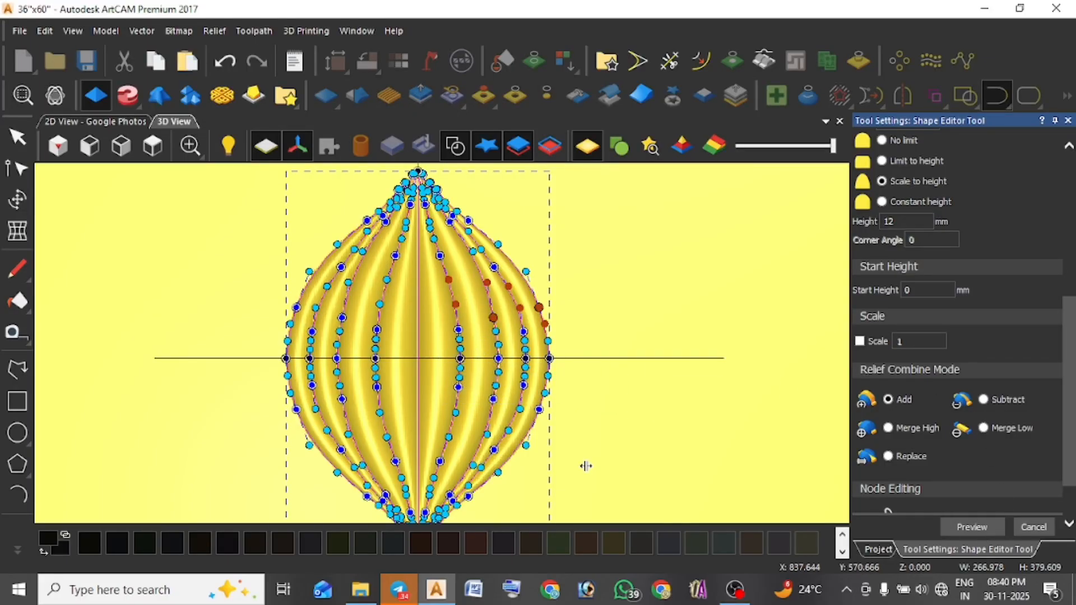
Leave shape editing, deselect the rib outlines and save the model.
click(17, 139)
scroll(454, 375, down, 3)
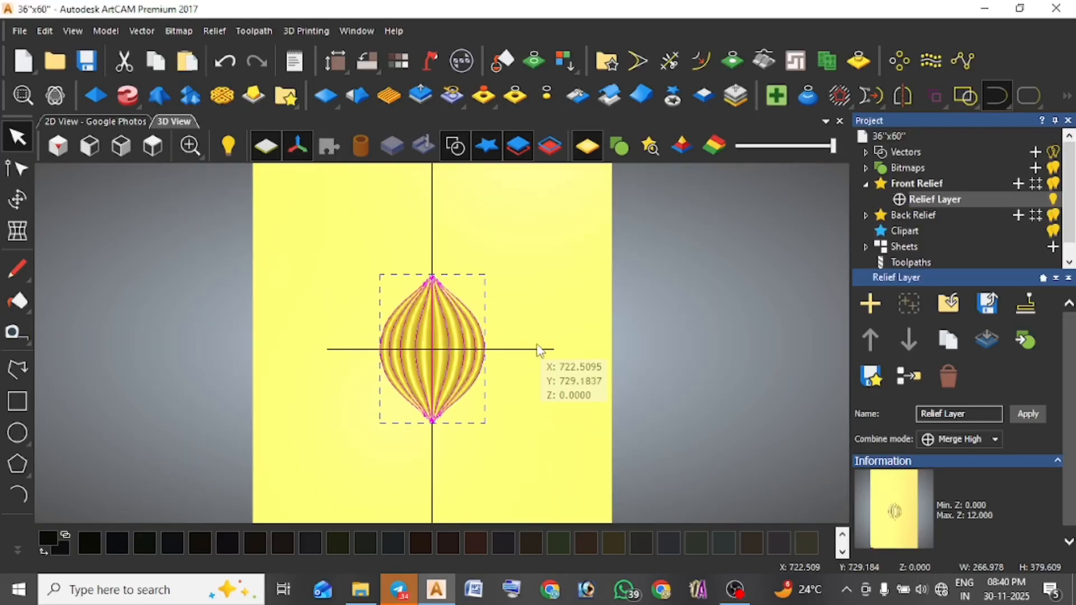
click(511, 297)
scroll(463, 328, down, 1)
click(84, 62)
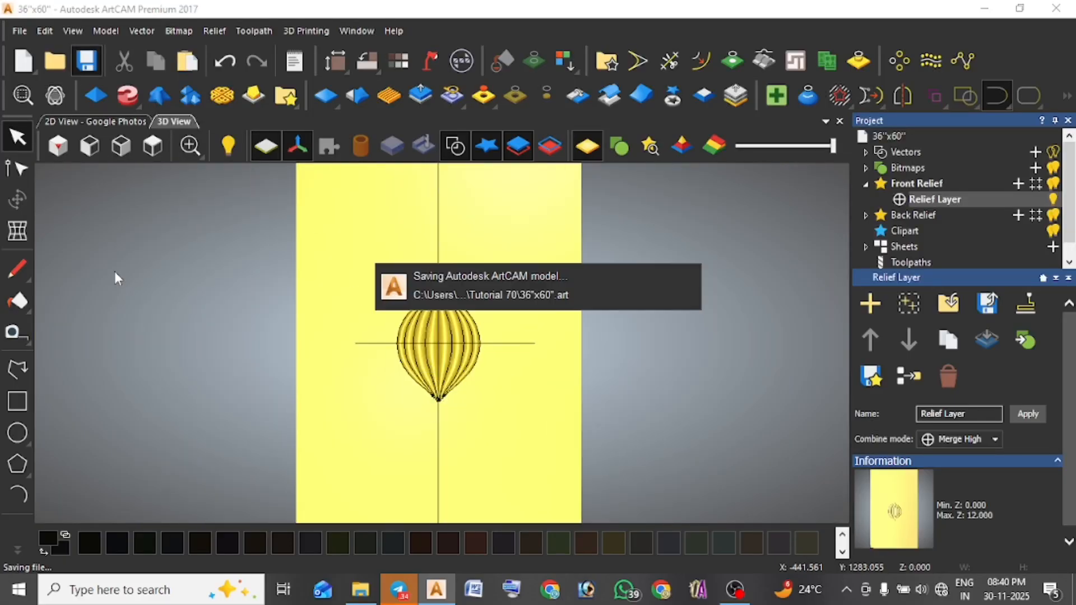
Draw a rectangle along the outer edges of the 36"x60" panel and leave the rectangle tool.
scroll(496, 317, down, 2)
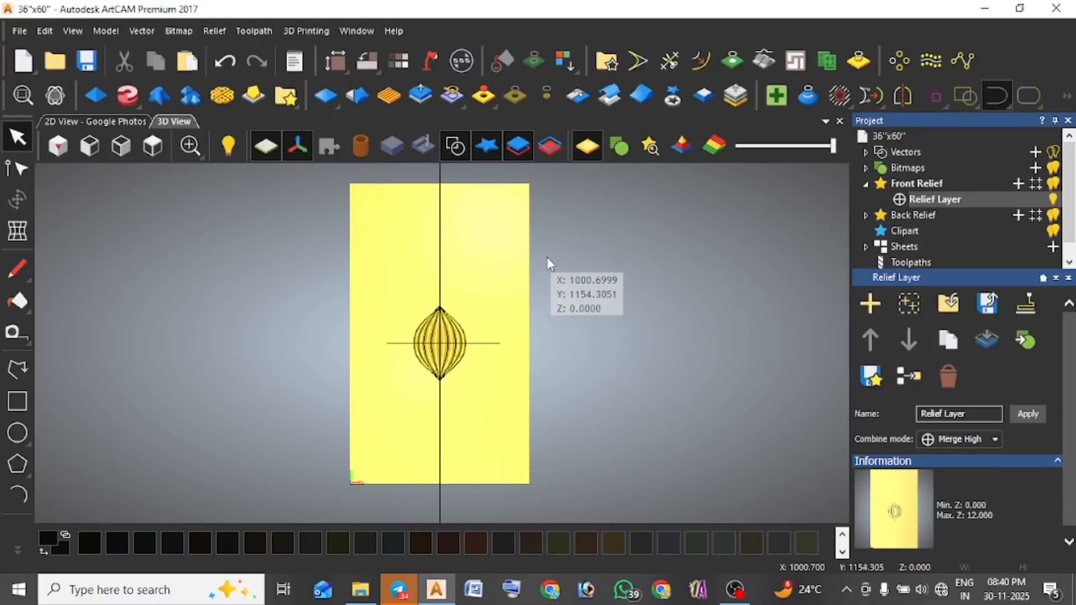
click(17, 401)
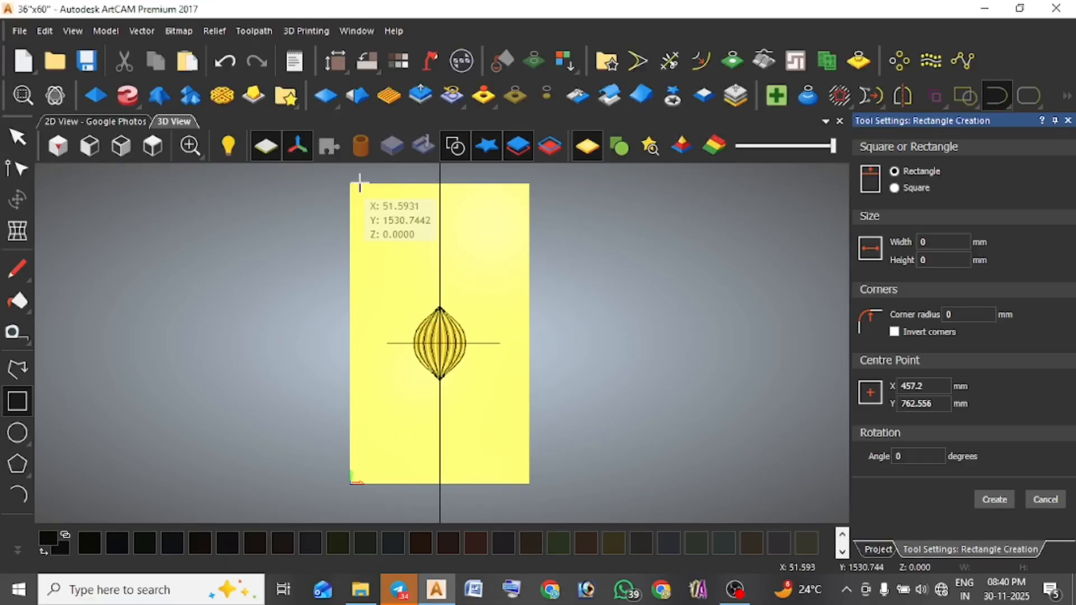
drag(350, 181, 530, 484)
key(Escape)
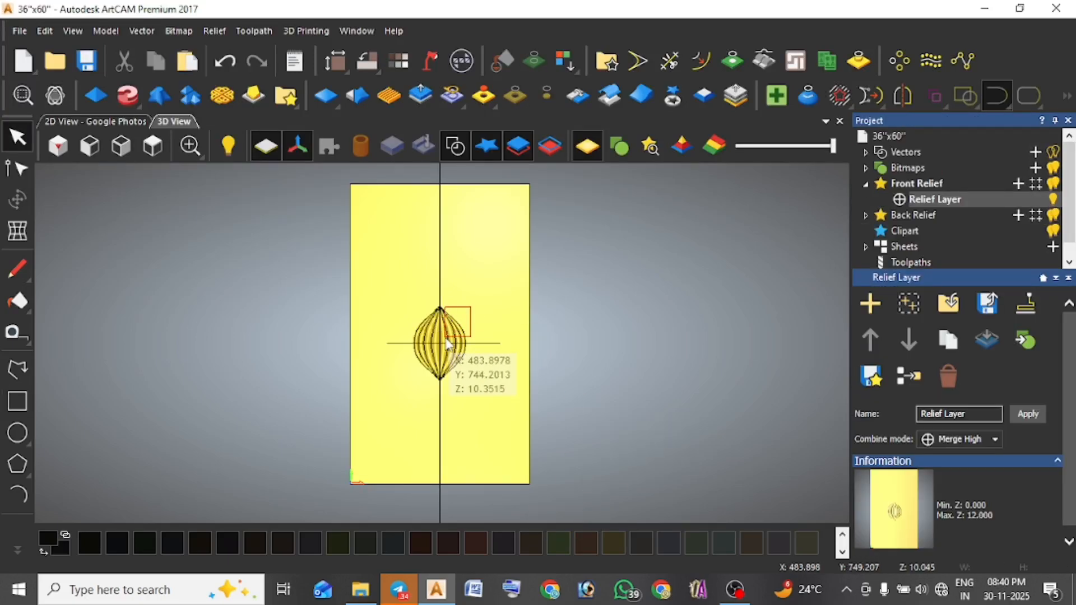
Turn the petal relief into a clipart object and select it together with its rib outlines.
click(413, 339)
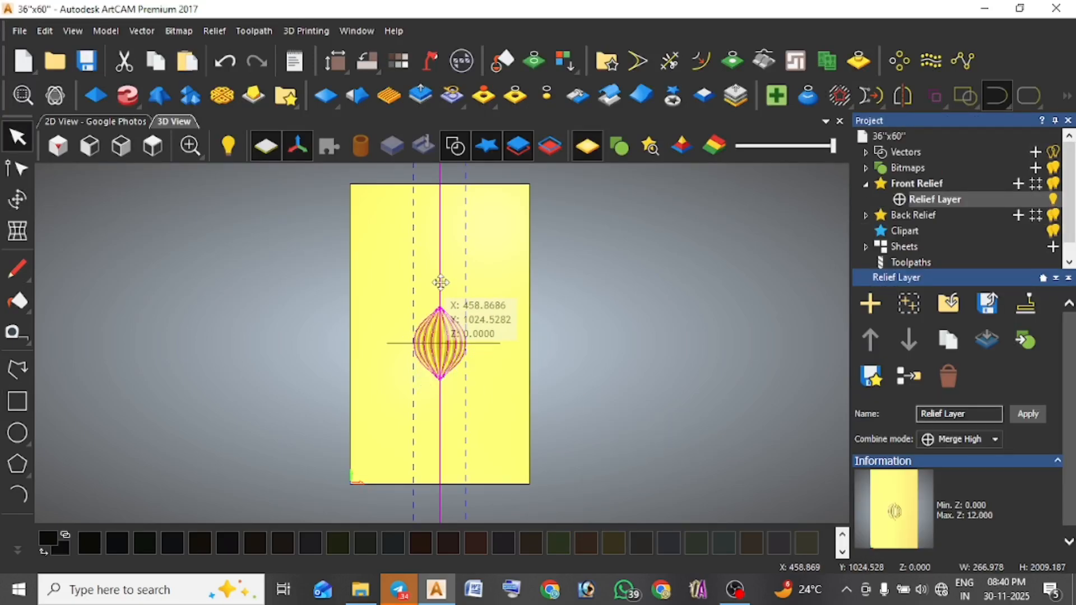
click(442, 311)
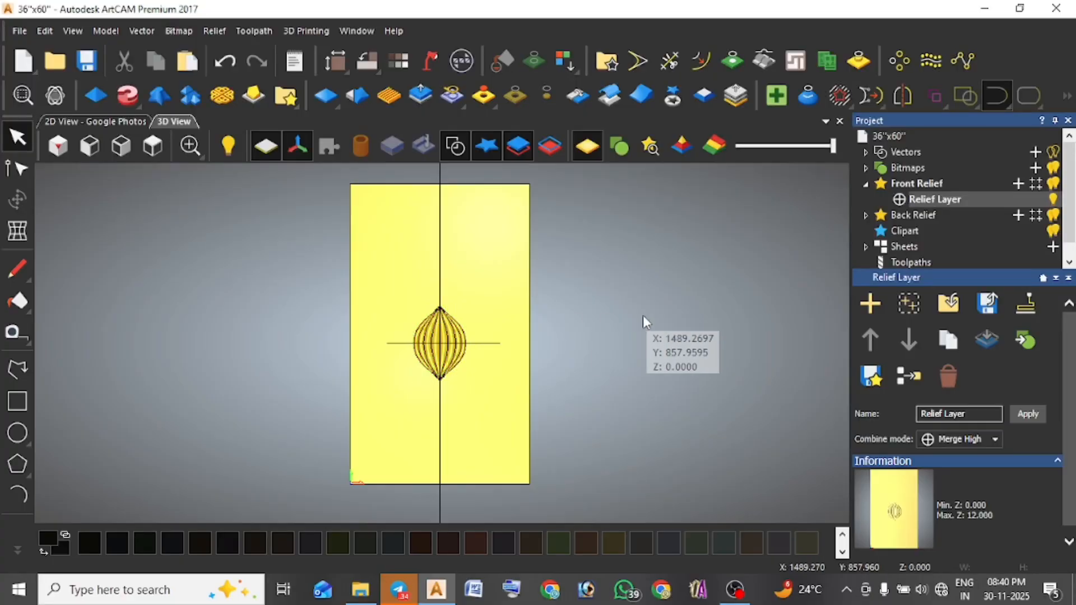
scroll(446, 347, up, 1)
click(500, 274)
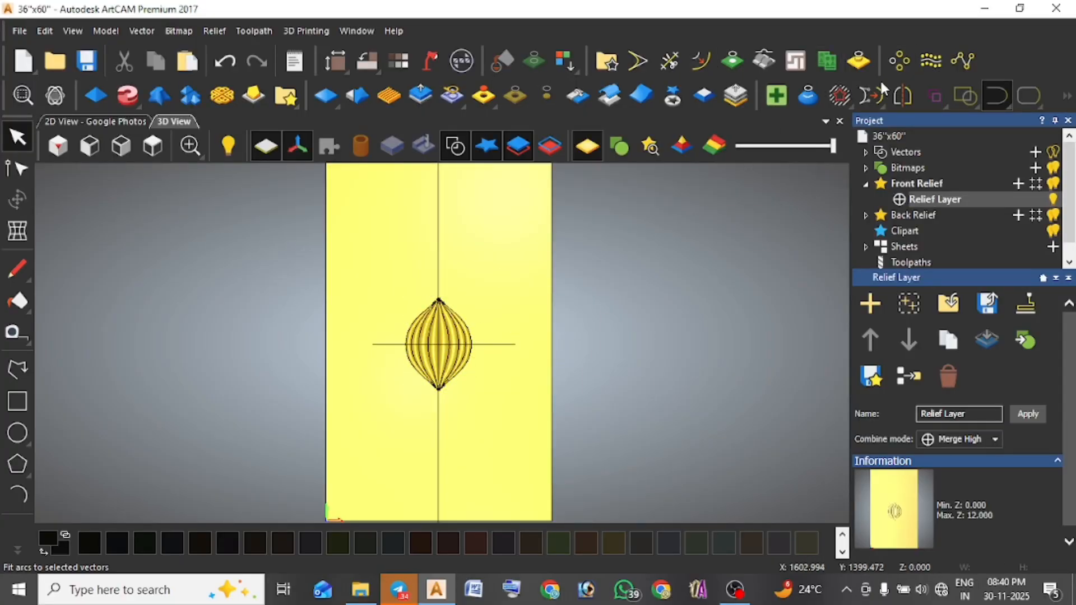
click(672, 97)
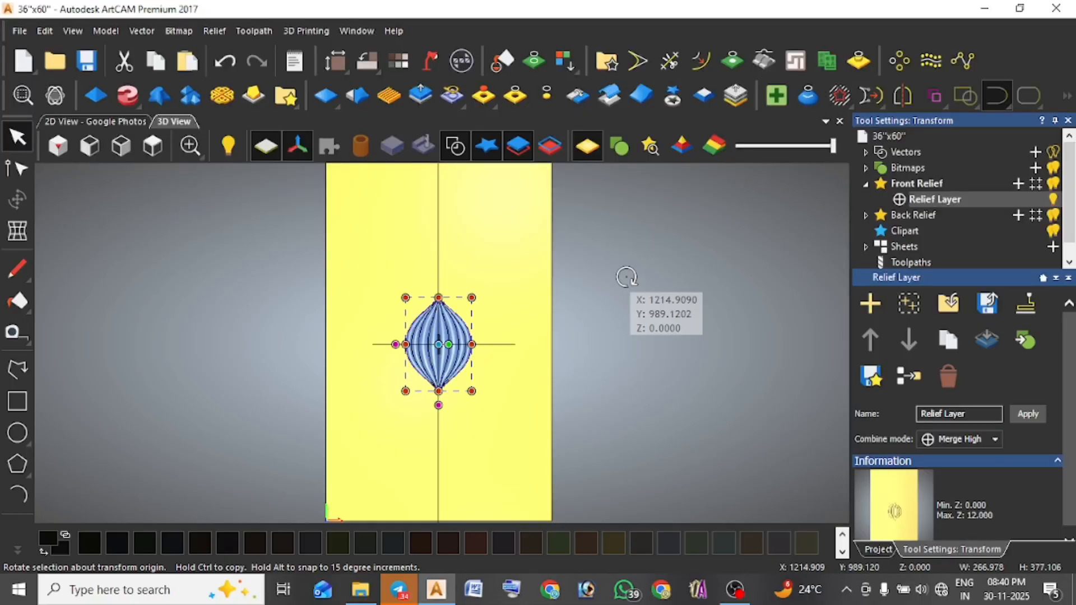
click(606, 338)
drag(473, 308, 445, 336)
scroll(443, 343, down, 3)
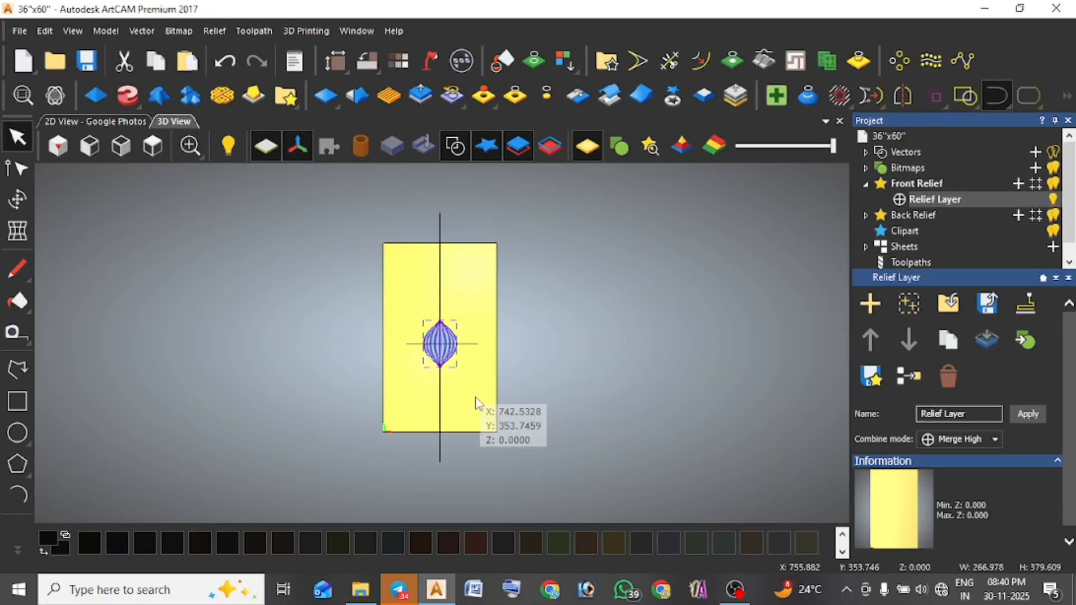
scroll(437, 443, up, 2)
Offset the panel's outer rectangle 50.8 mm inwards with sharp corners.
drag(625, 338, 517, 368)
click(709, 66)
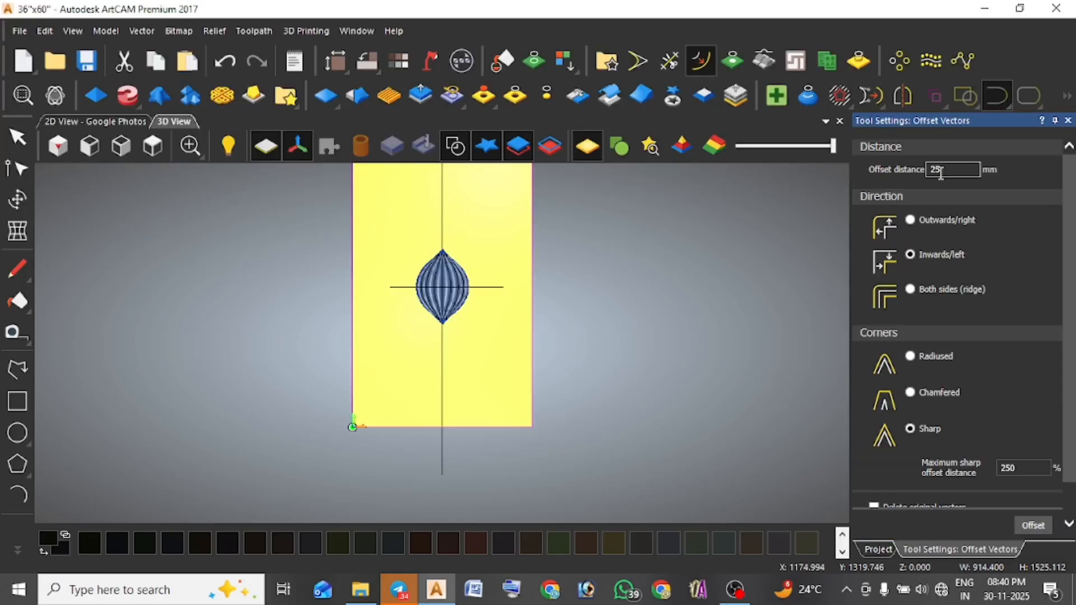
text(50.0)
scroll(952, 392, down, 1)
click(1017, 525)
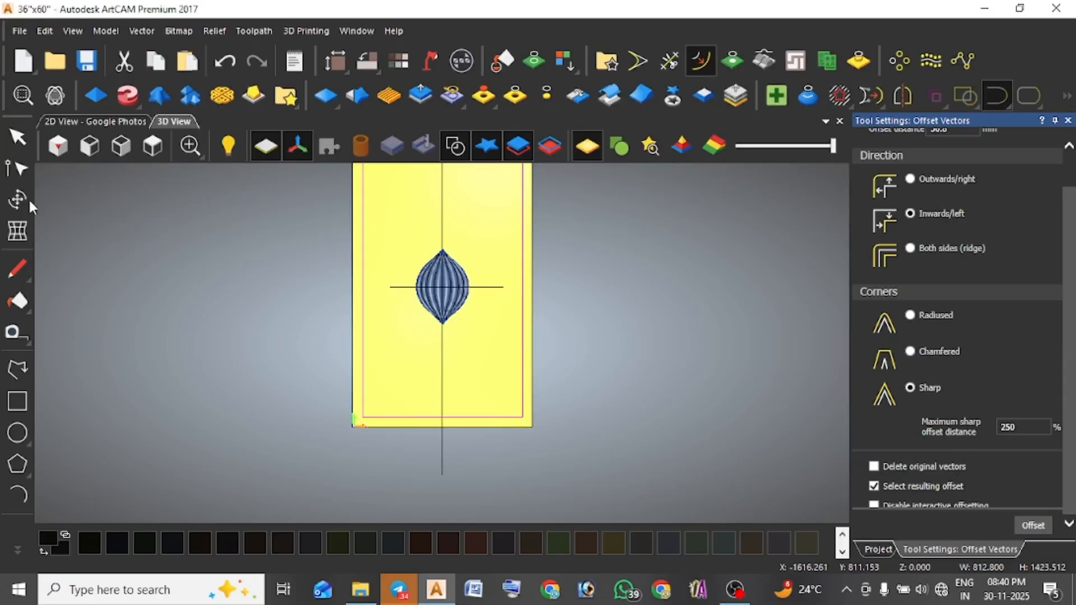
Move the petal straight down along the vertical centre line so its lower tip meets the inner border's bottom edge.
click(17, 136)
click(457, 276)
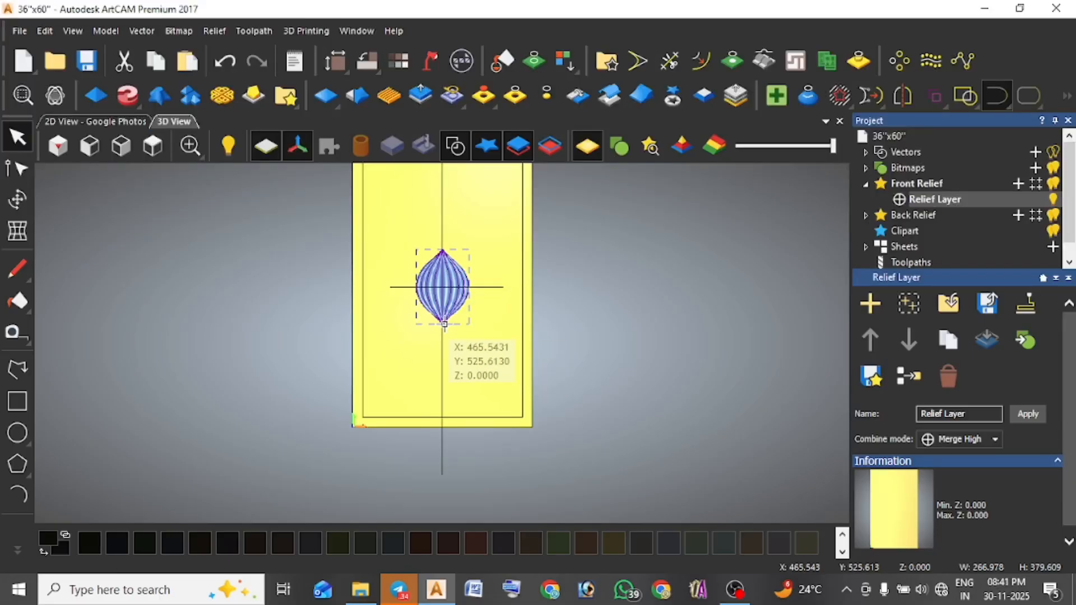
drag(444, 324, 443, 398)
scroll(443, 428, up, 2)
scroll(498, 308, down, 1)
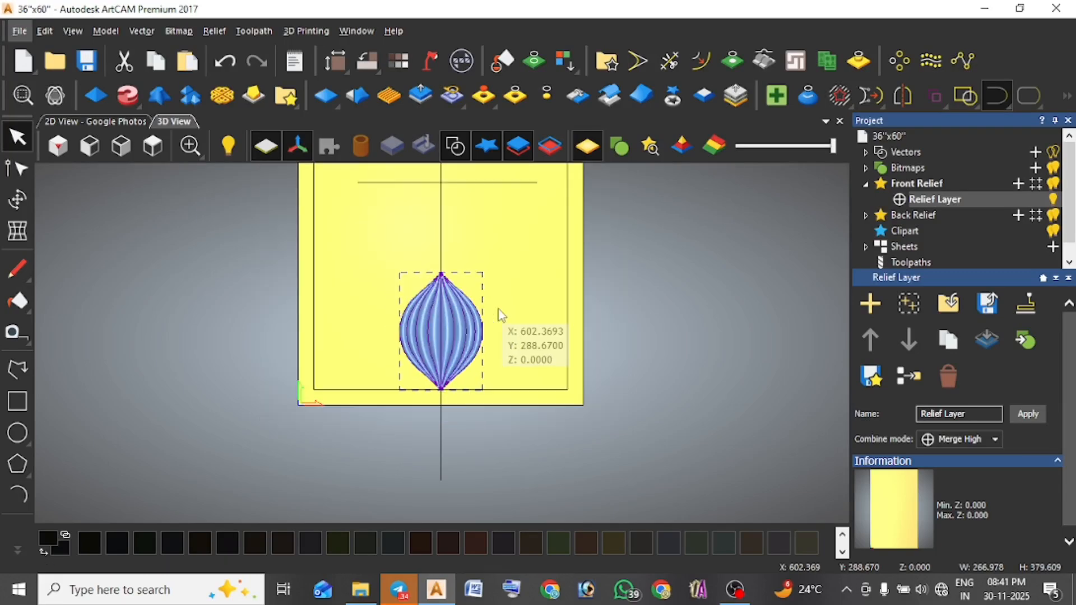
Cut the horizontal guide line above the petal out of the model.
scroll(493, 313, down, 2)
scroll(465, 308, up, 1)
click(467, 253)
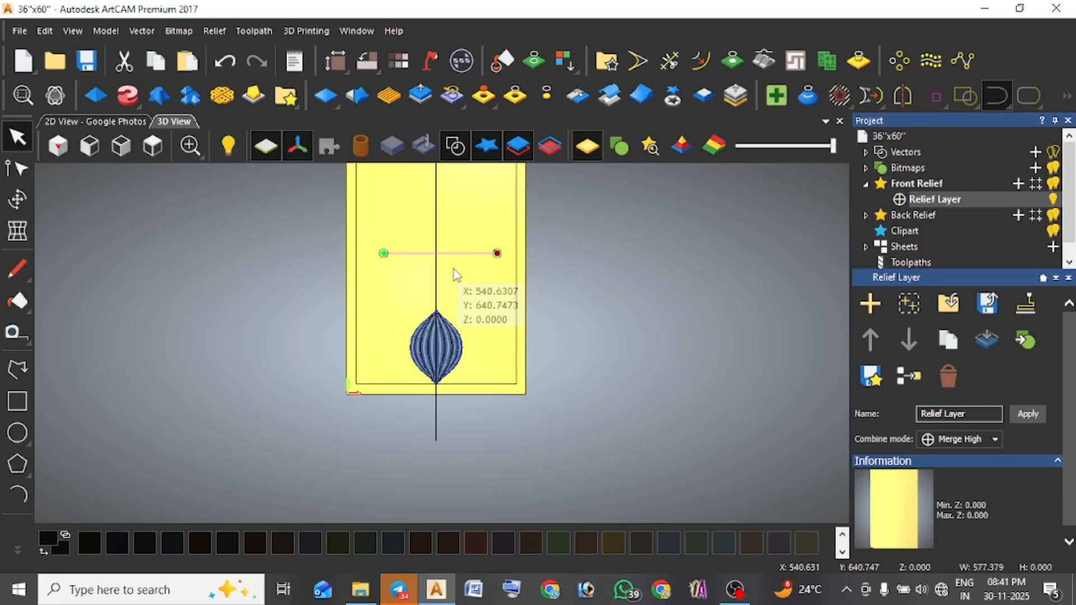
click(118, 61)
scroll(457, 263, down, 2)
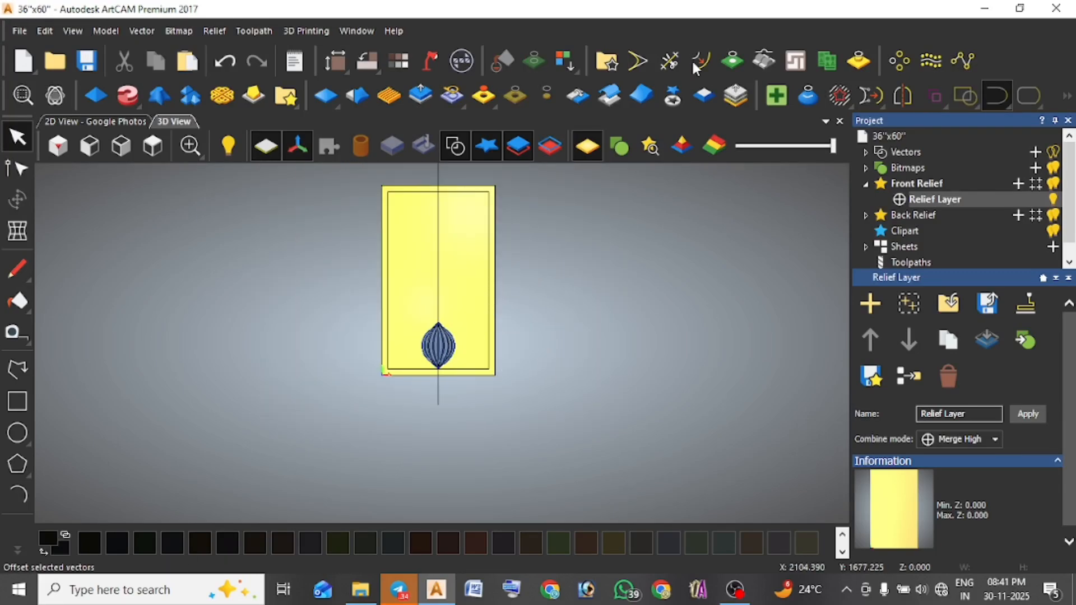
Start a block copy with distances as gaps and set the Y gap to 100 mm.
click(898, 62)
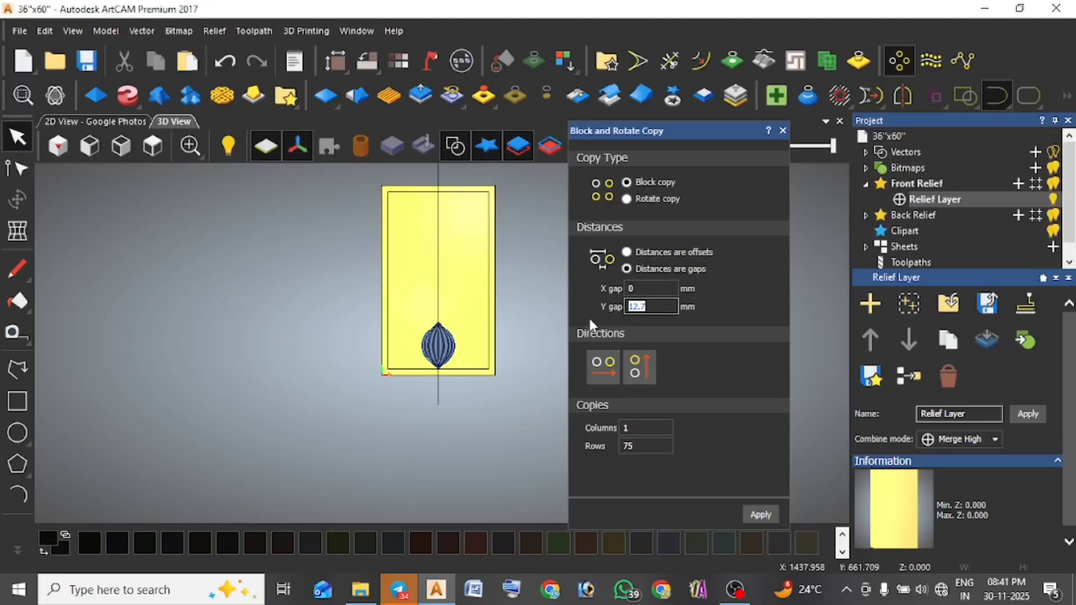
key(BackSpace)
key(BackSpace)
key(BackSpace)
key(BackSpace)
text(100)
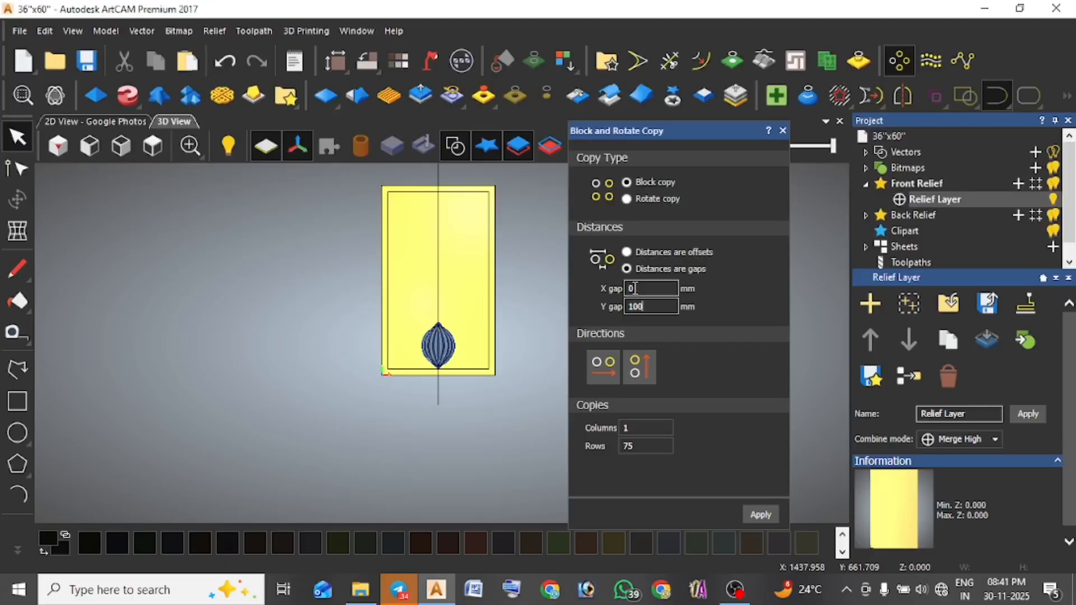
Measure the horizontal gap between the traced petal and its neighbour in the 2D reference image.
click(101, 120)
scroll(466, 392, down, 3)
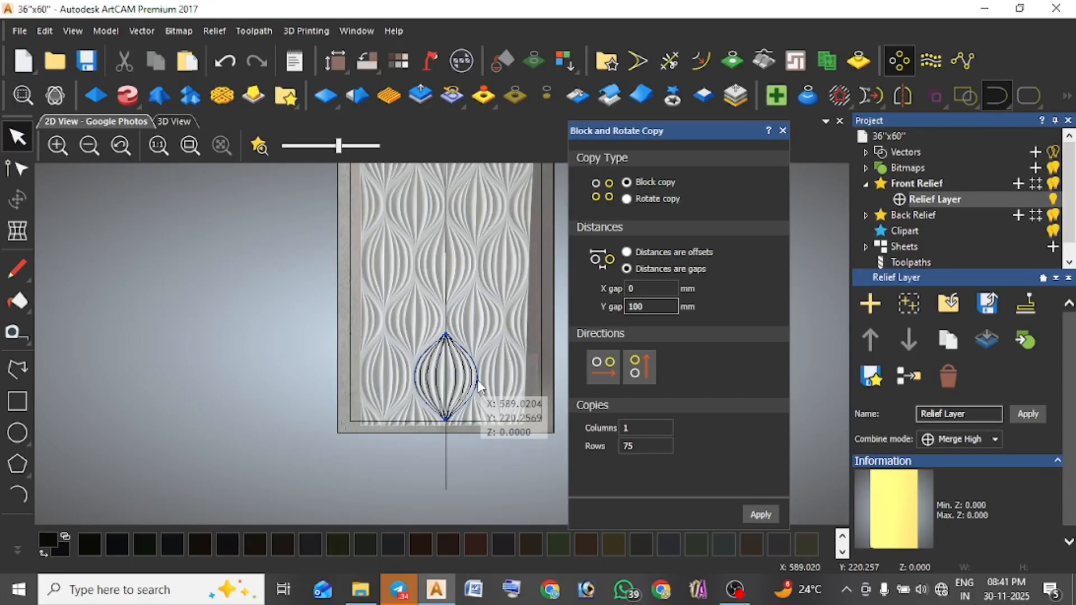
scroll(487, 377, up, 2)
scroll(420, 377, down, 2)
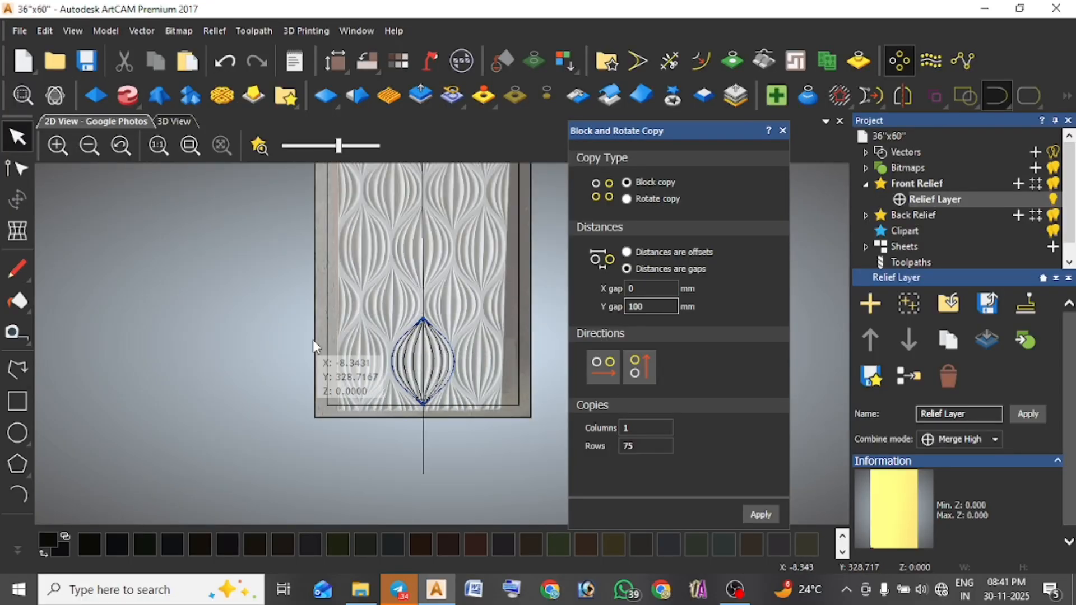
click(176, 122)
click(92, 122)
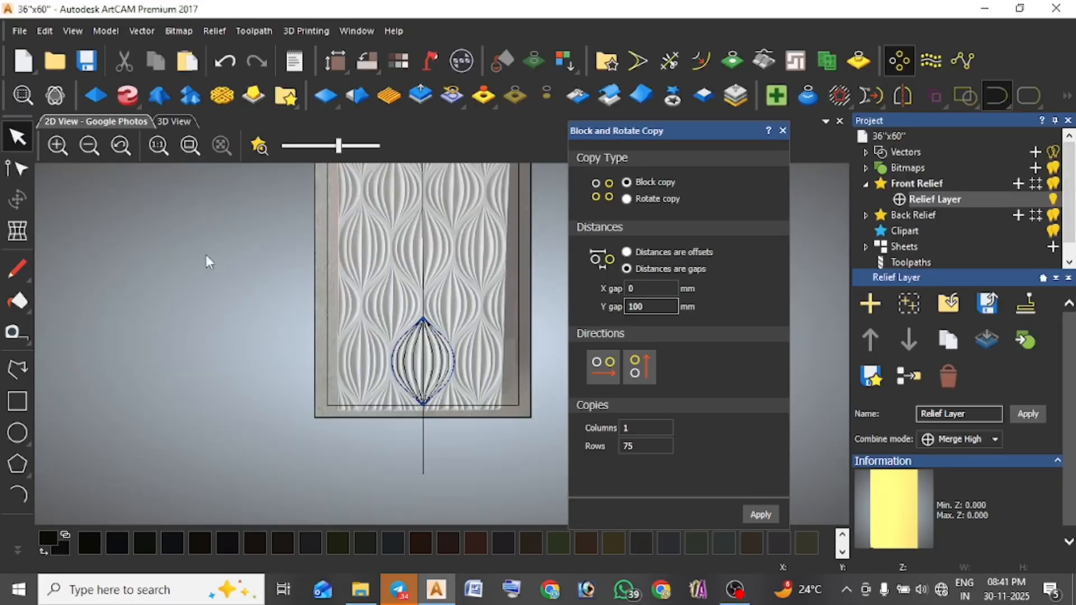
scroll(442, 387, up, 2)
scroll(337, 358, up, 2)
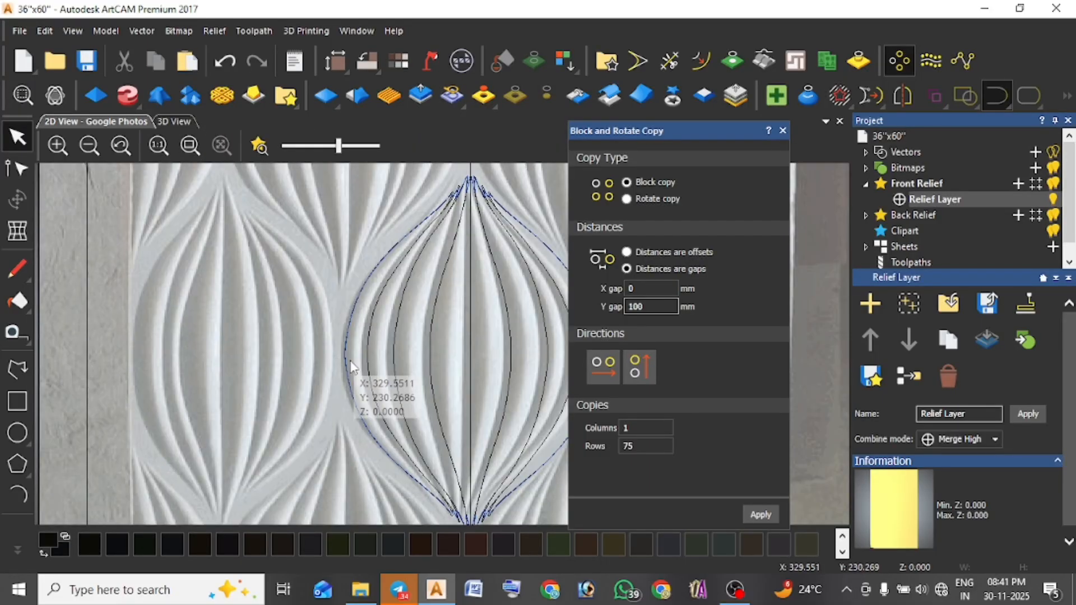
click(16, 334)
scroll(340, 353, up, 2)
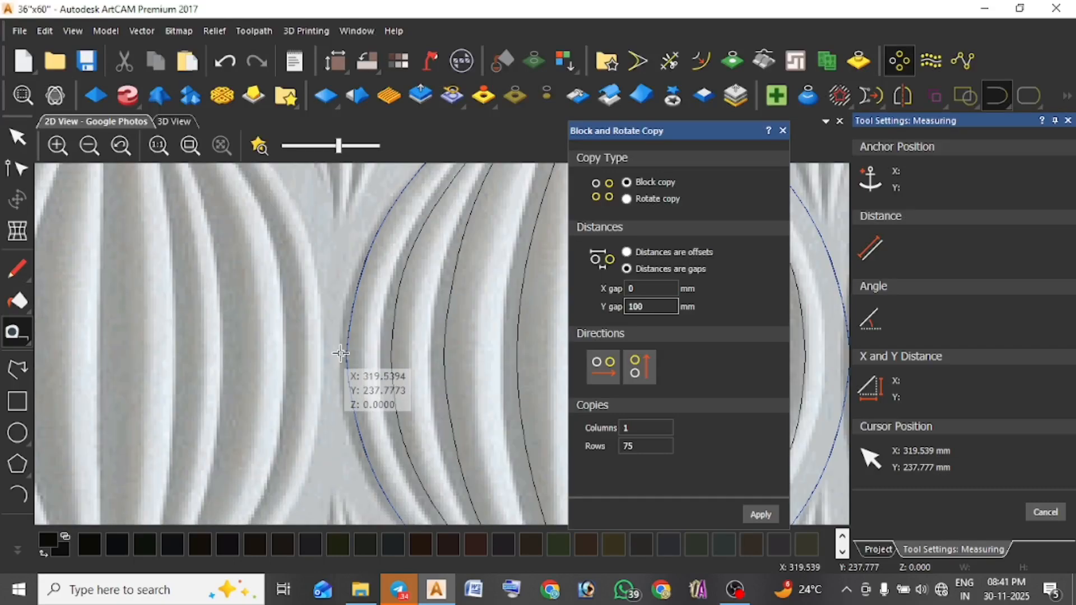
click(346, 356)
click(320, 353)
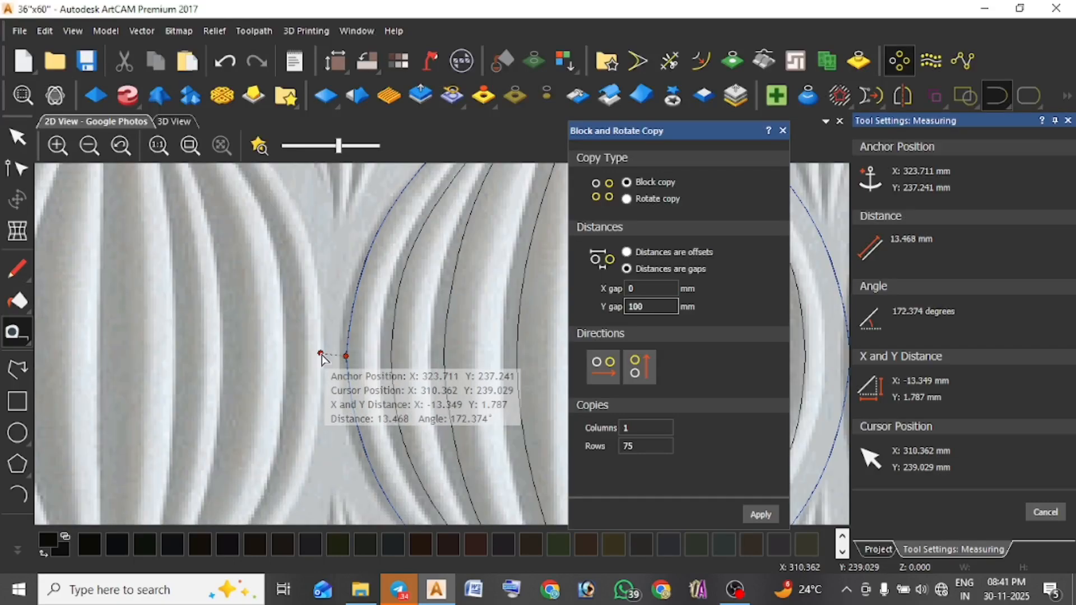
Back in the 3D view, set the X gap to 25 mm, select the petal and set 3 columns.
click(178, 121)
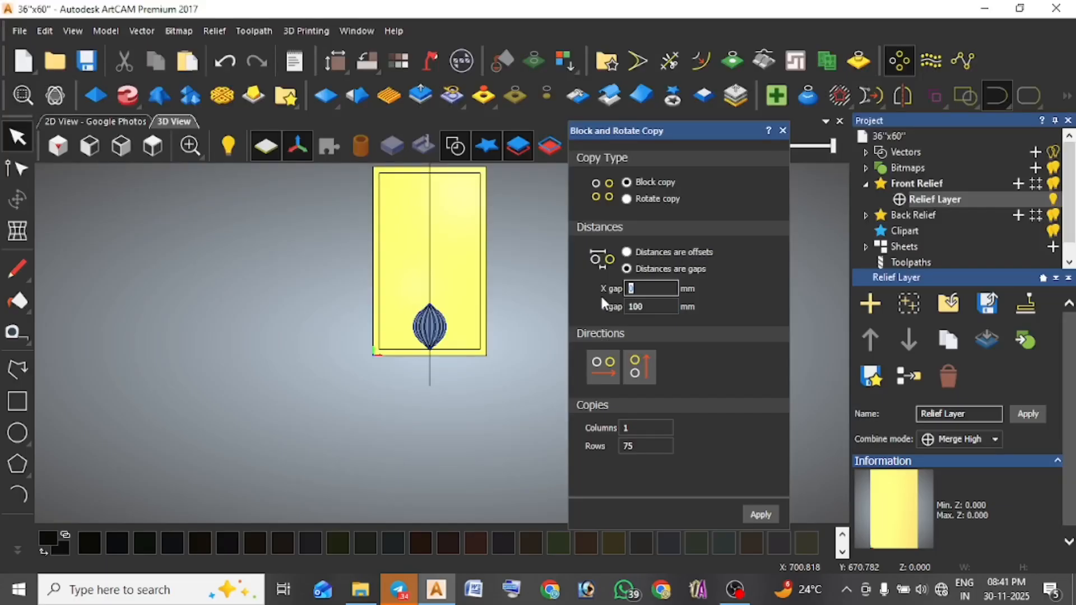
text(25)
scroll(468, 309, up, 2)
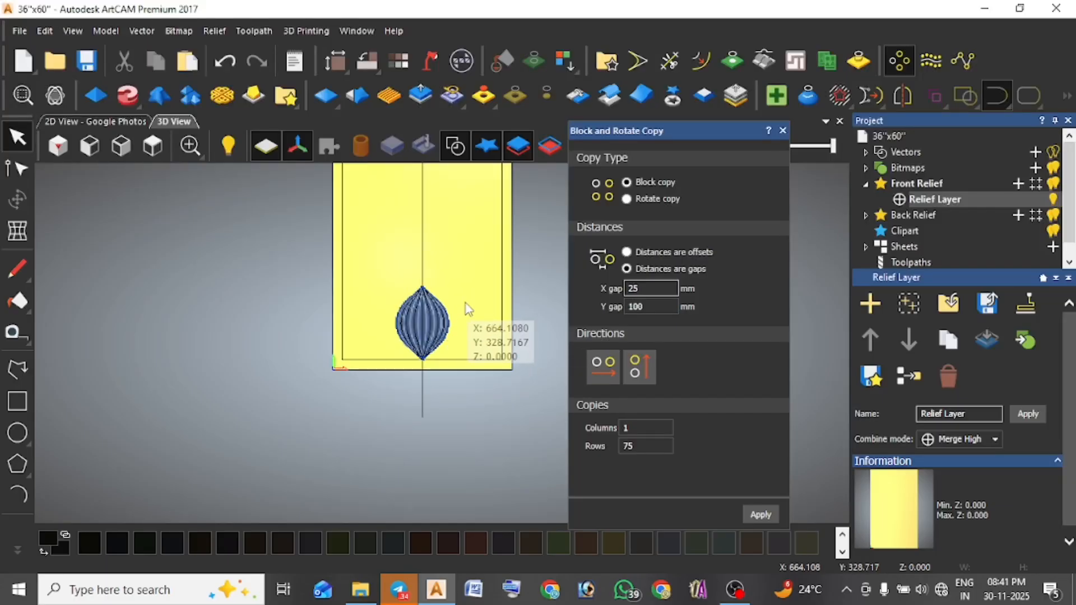
click(434, 359)
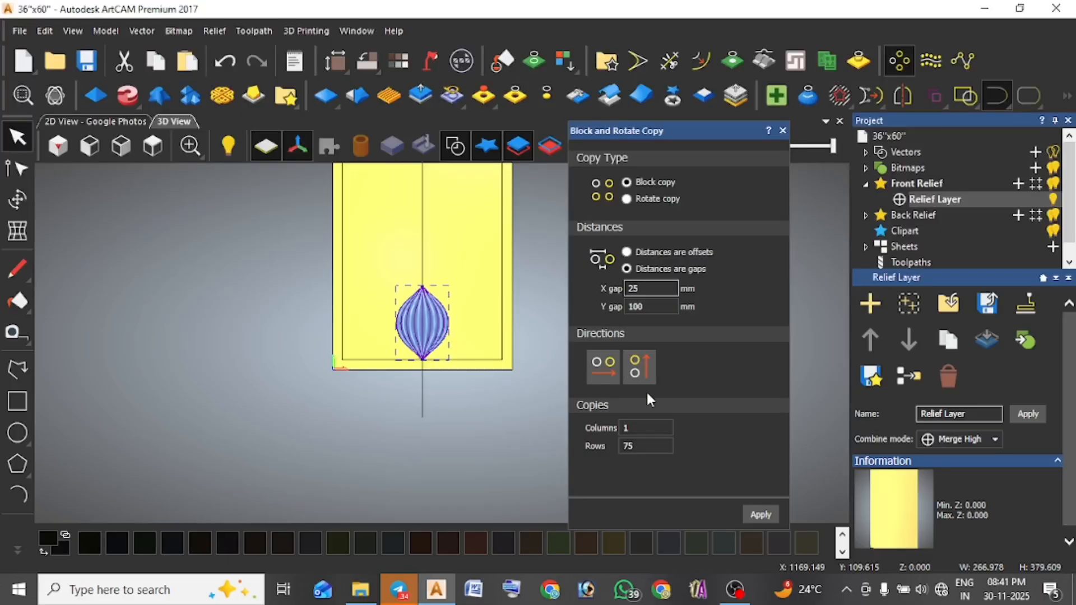
text(3)
click(635, 444)
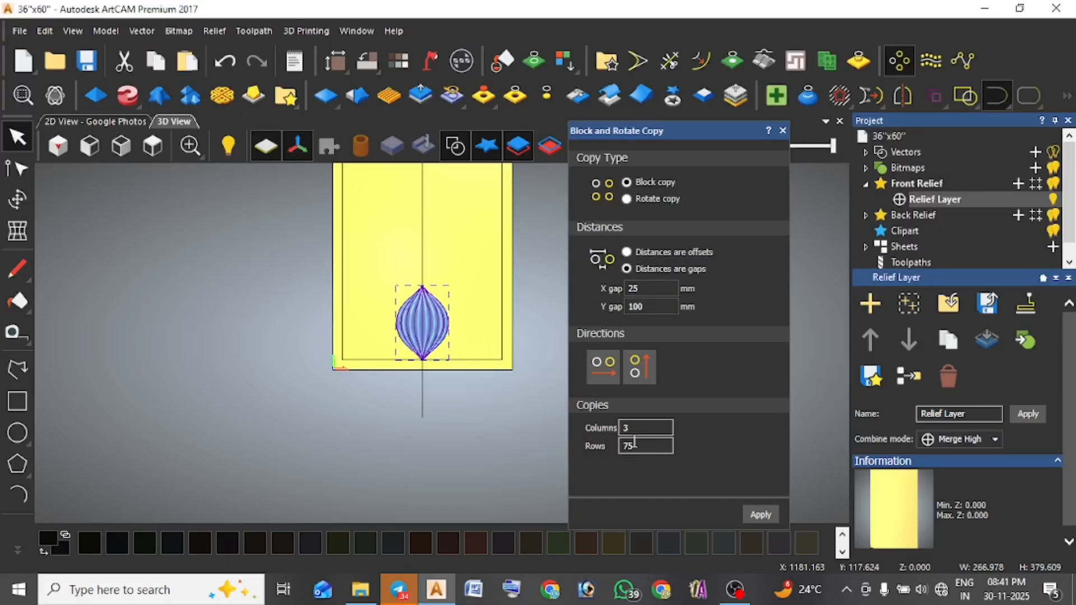
Try the petal's block copy with 4 rows and undo the copies.
scroll(427, 365, down, 2)
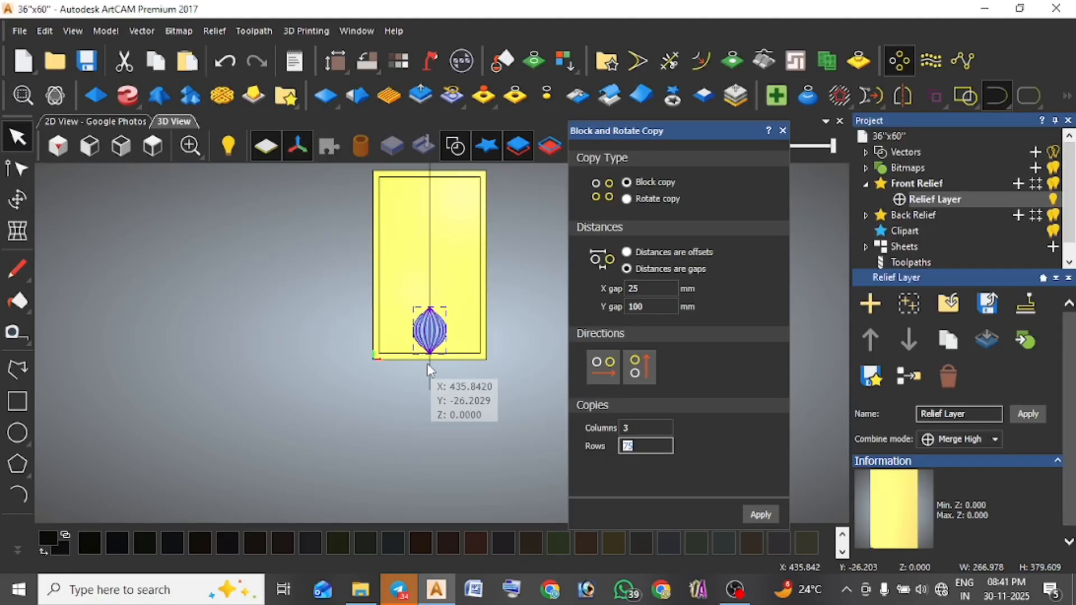
key(v)
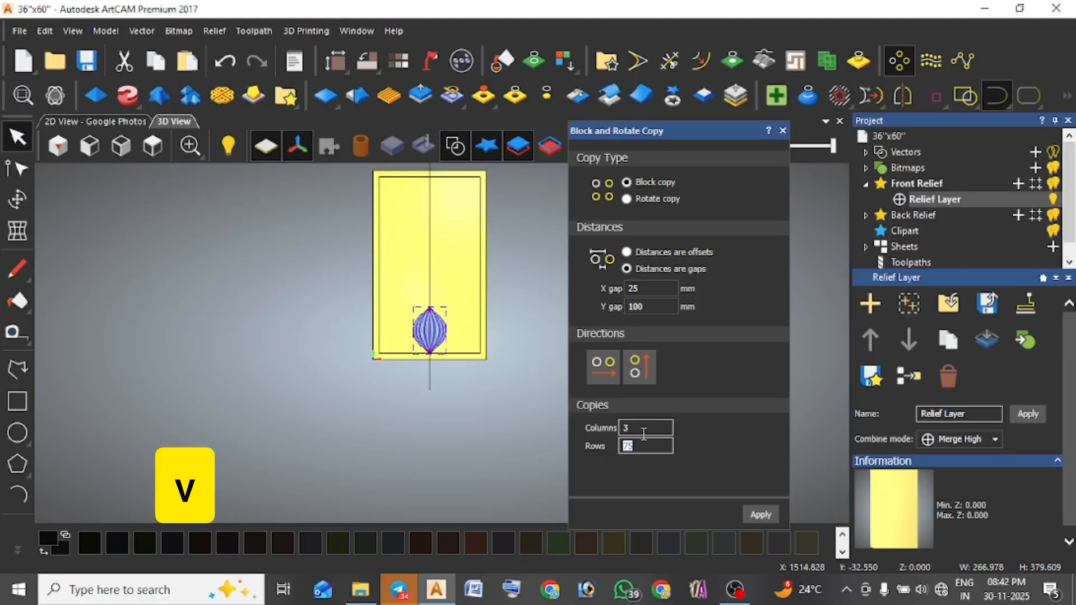
text(4)
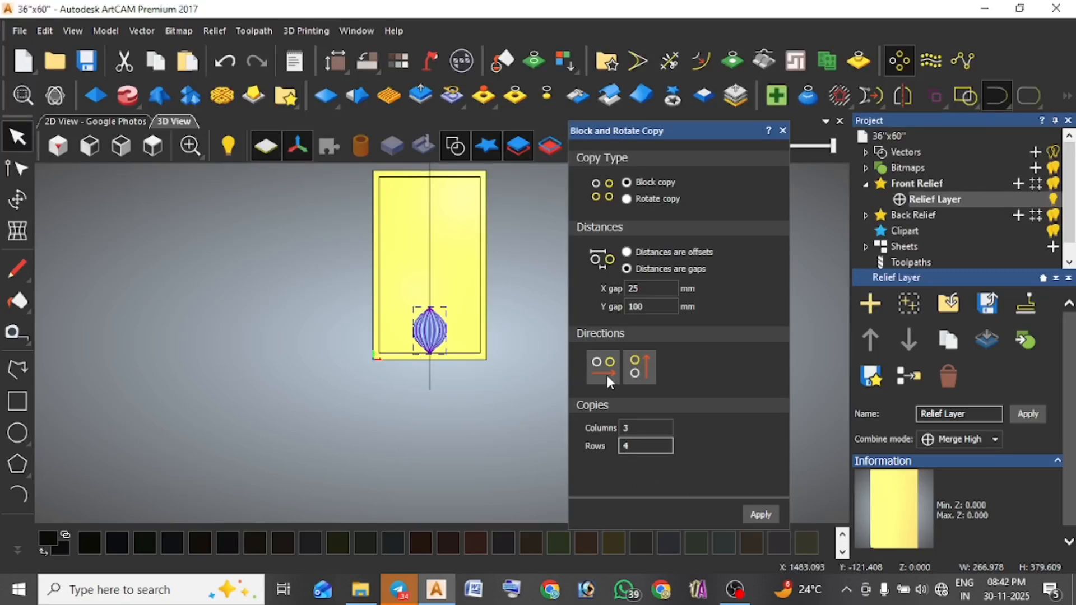
click(760, 514)
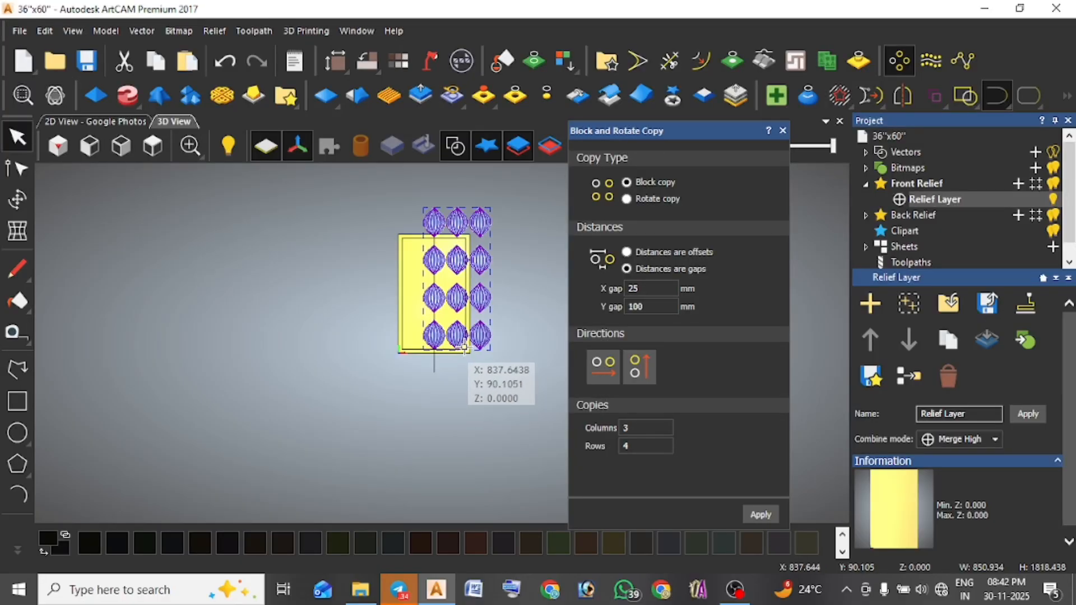
click(225, 64)
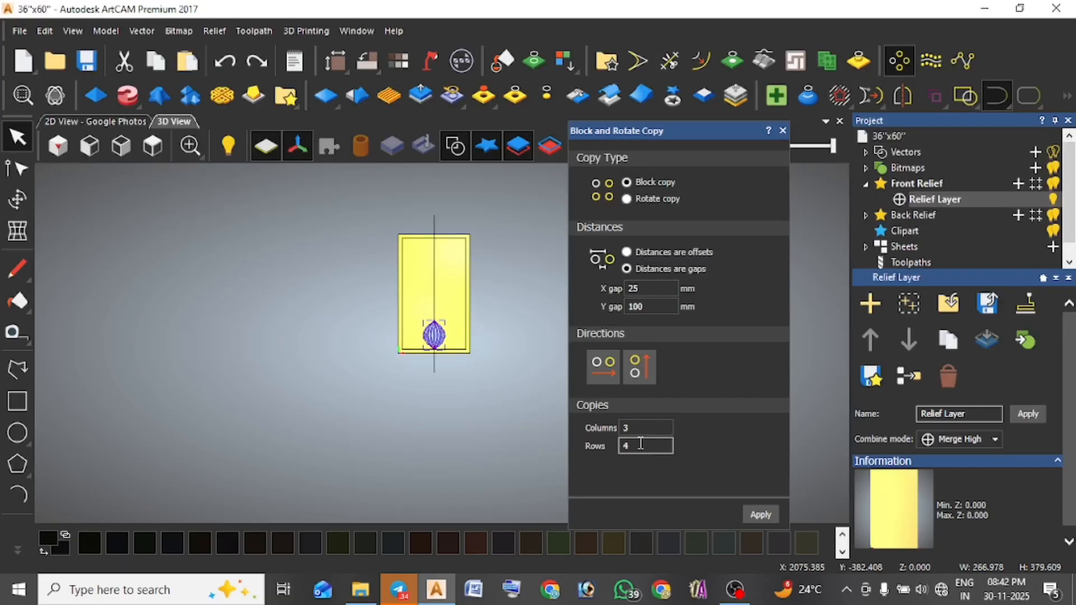
Block copy the petal in 3 columns and 3 rows and centre the resulting grid on the panel.
text(3)
click(760, 515)
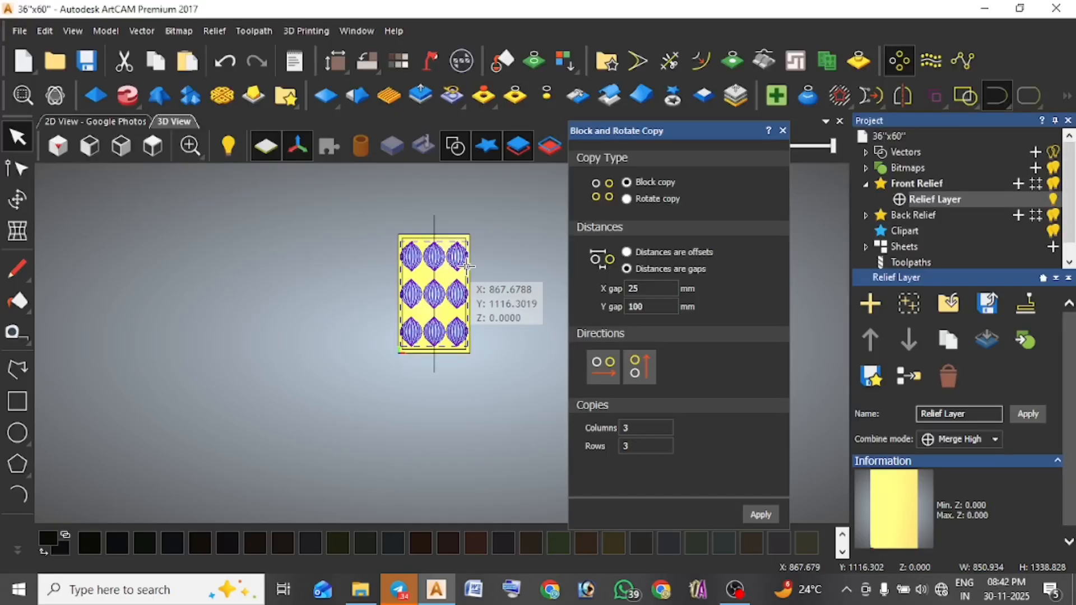
scroll(467, 266, up, 3)
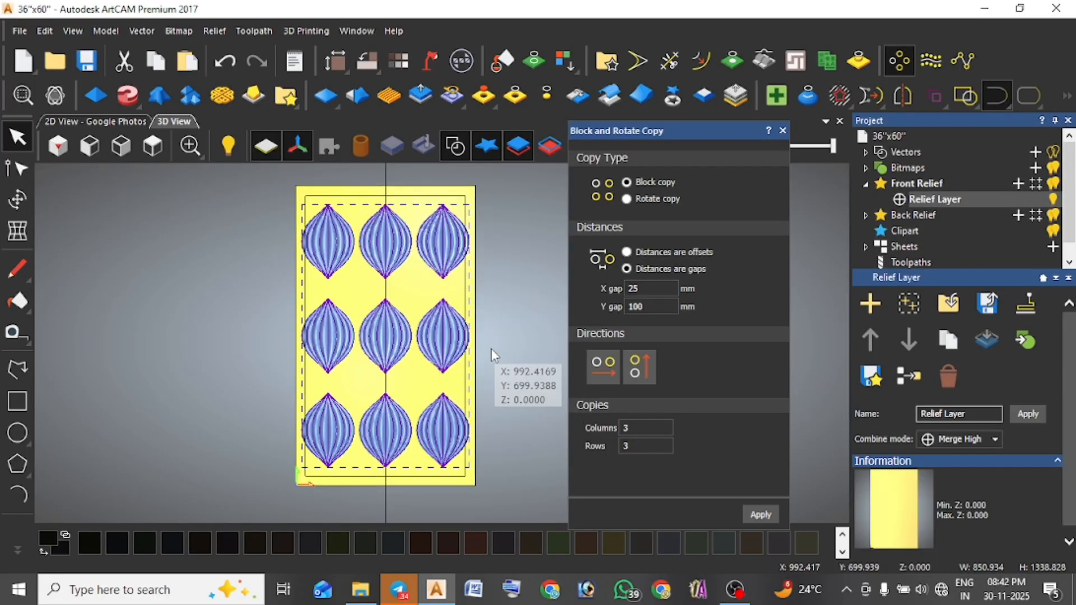
Deselect the petal grid and place a copy of the middle row's left petal outside the panel.
click(516, 355)
scroll(456, 348, down, 1)
scroll(375, 330, up, 1)
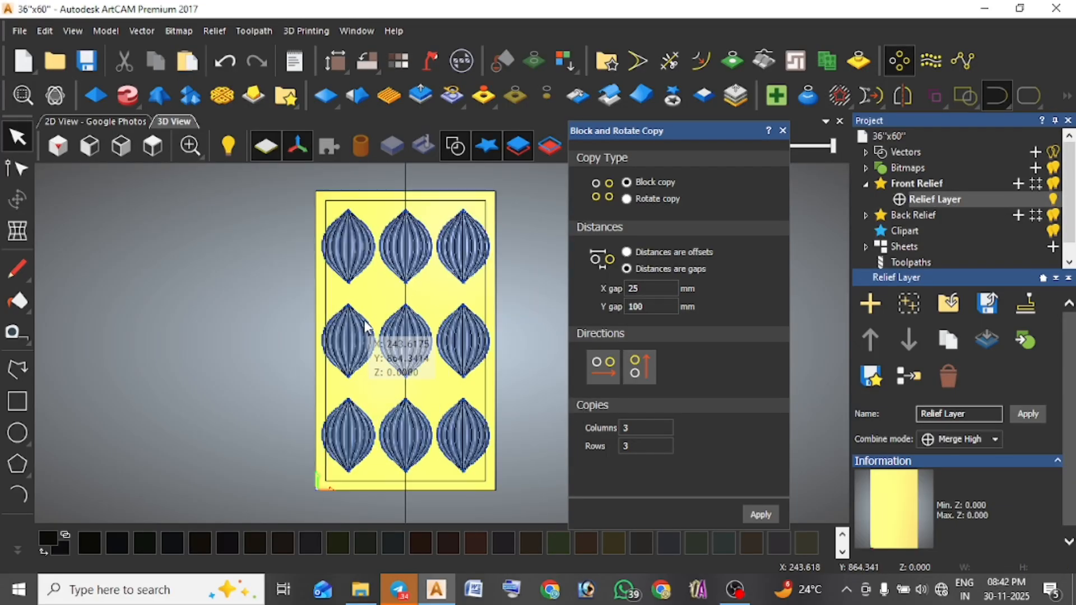
drag(371, 311, 228, 336)
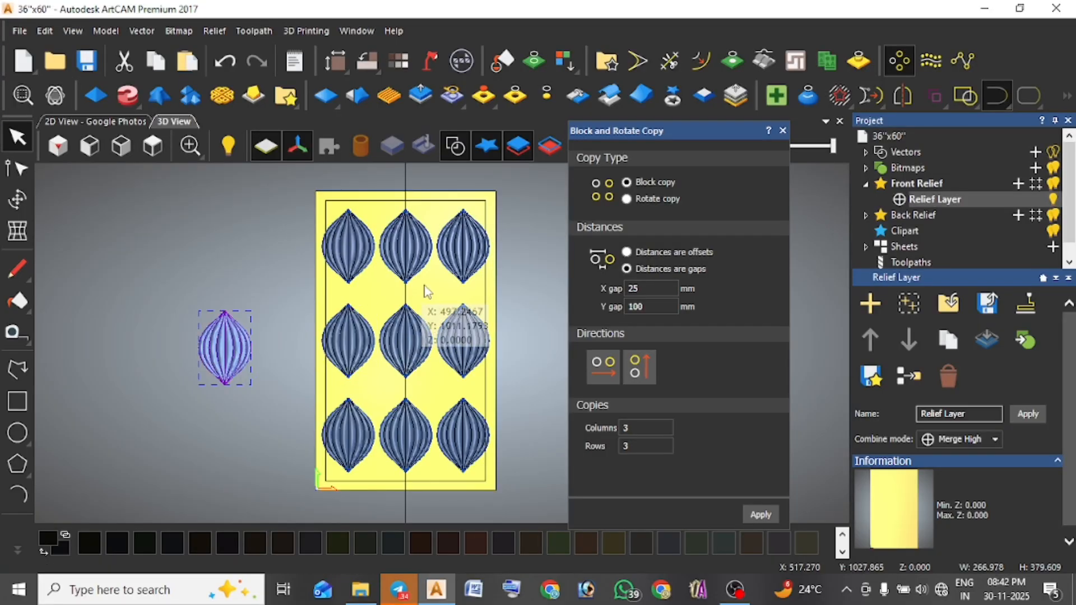
Select the nine petals on the panel, paste them into the relief layer, save the model and clear the selection.
drag(517, 216, 332, 466)
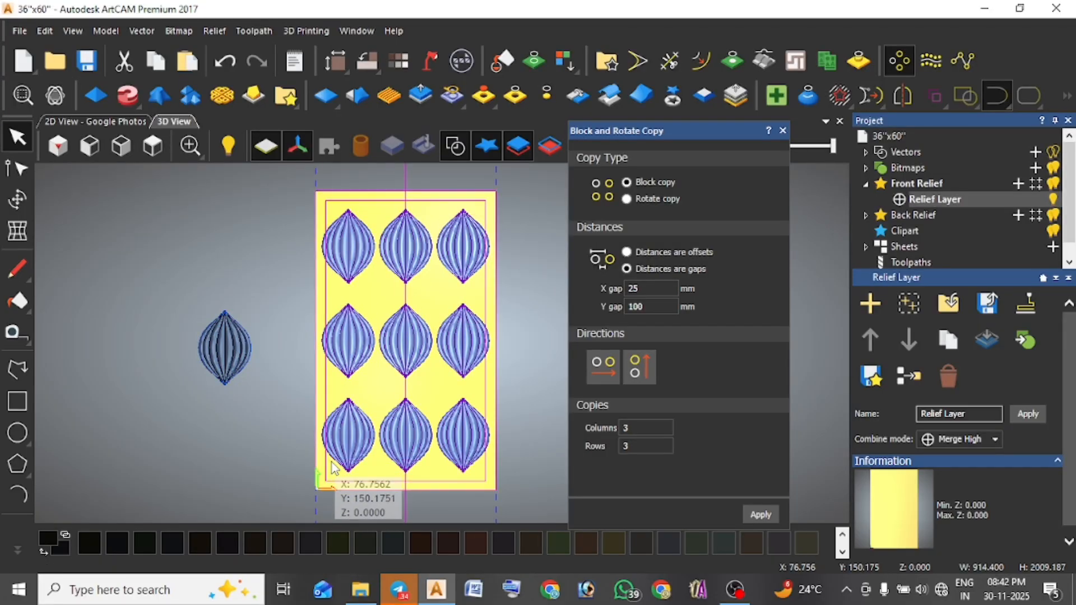
click(86, 61)
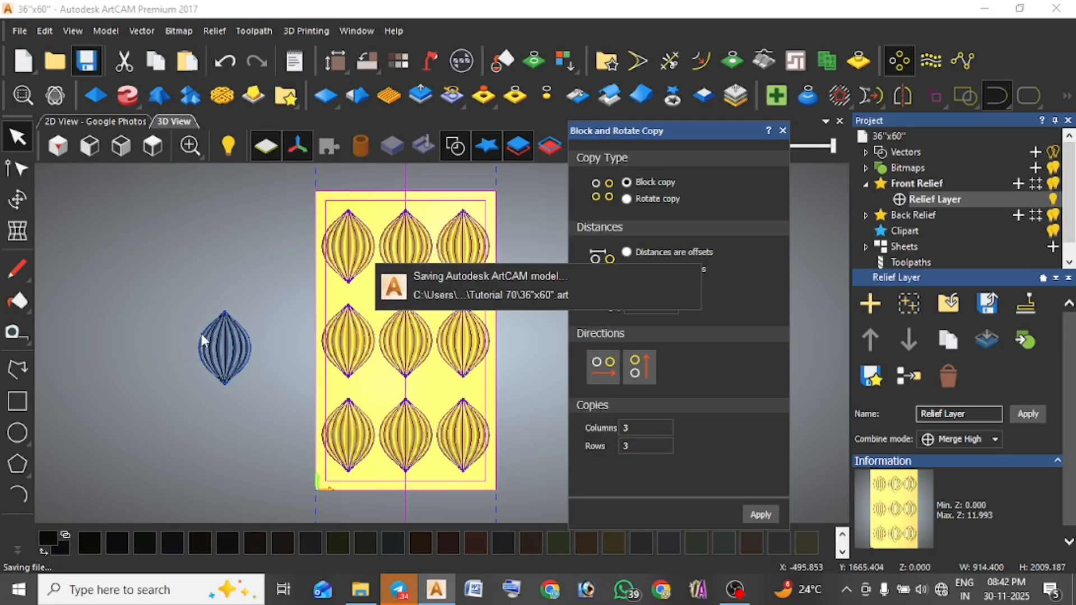
scroll(374, 408, up, 1)
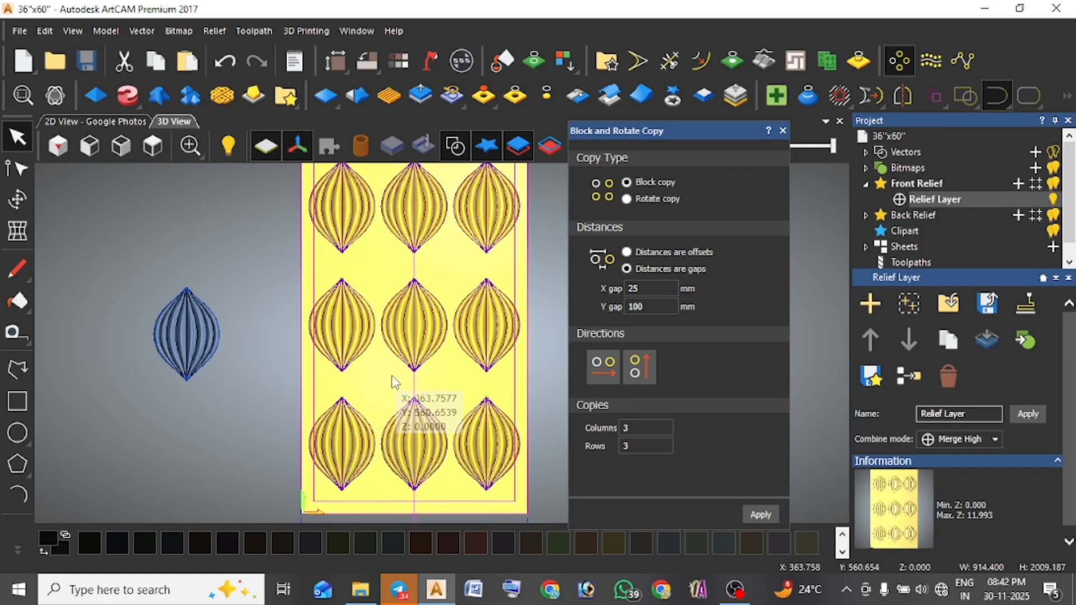
click(388, 384)
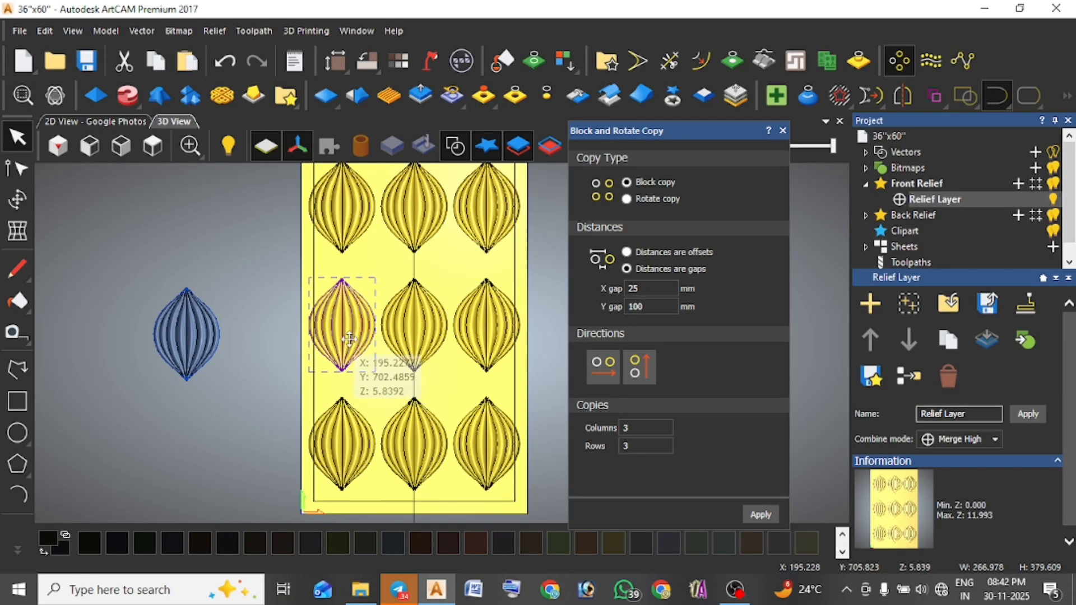
scroll(350, 339, up, 2)
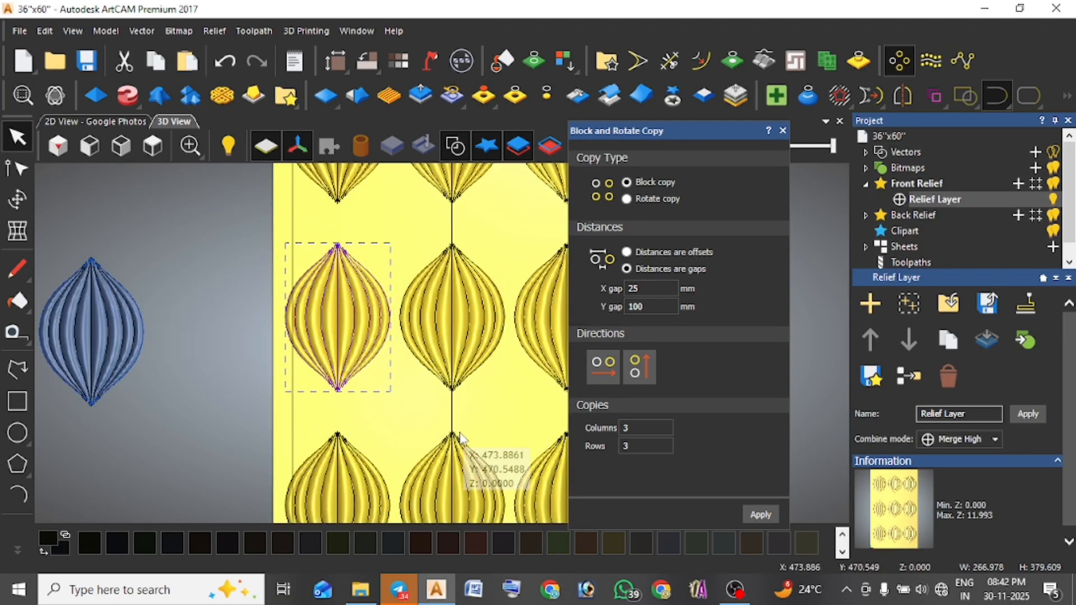
scroll(437, 426, down, 1)
click(406, 408)
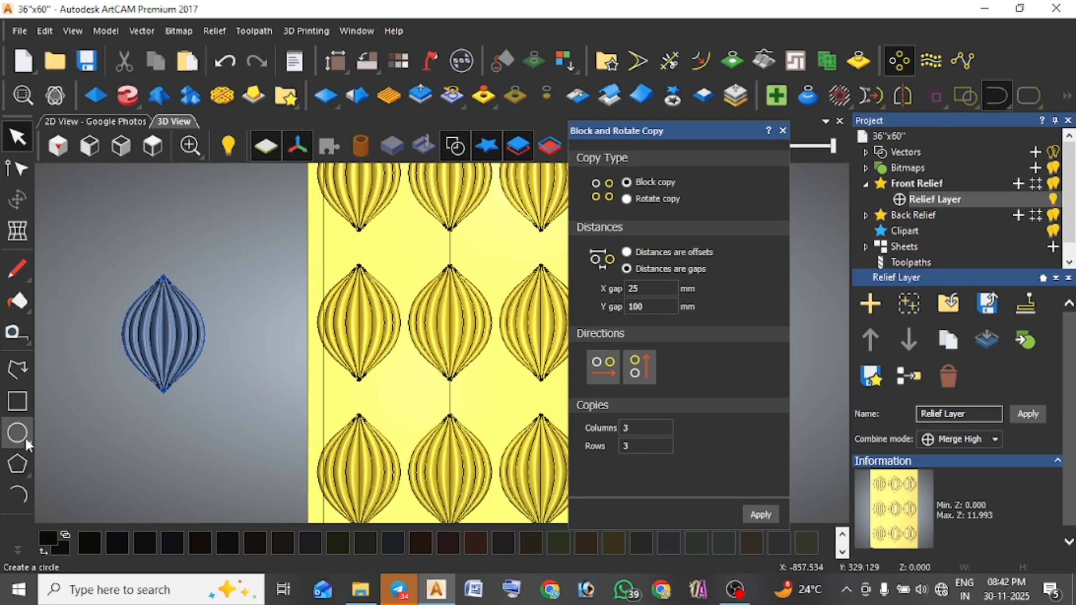
Try a rectangle about 18 × 25 mm from the lower tip of the middle row's left petal and undo it.
click(25, 409)
scroll(392, 389, up, 3)
scroll(285, 388, up, 3)
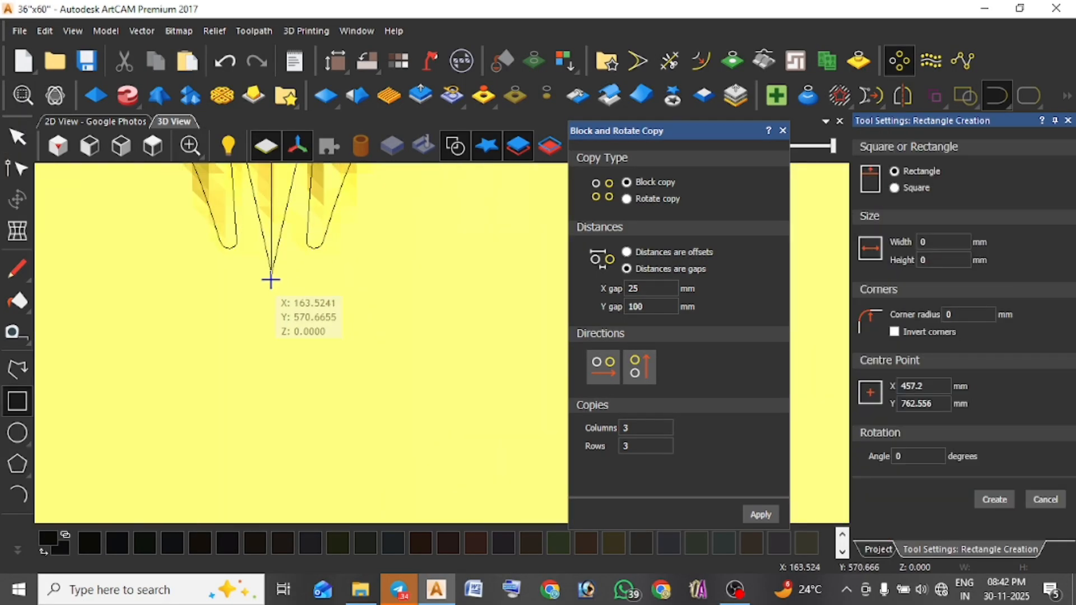
drag(272, 275, 444, 378)
scroll(434, 360, down, 4)
key(Escape)
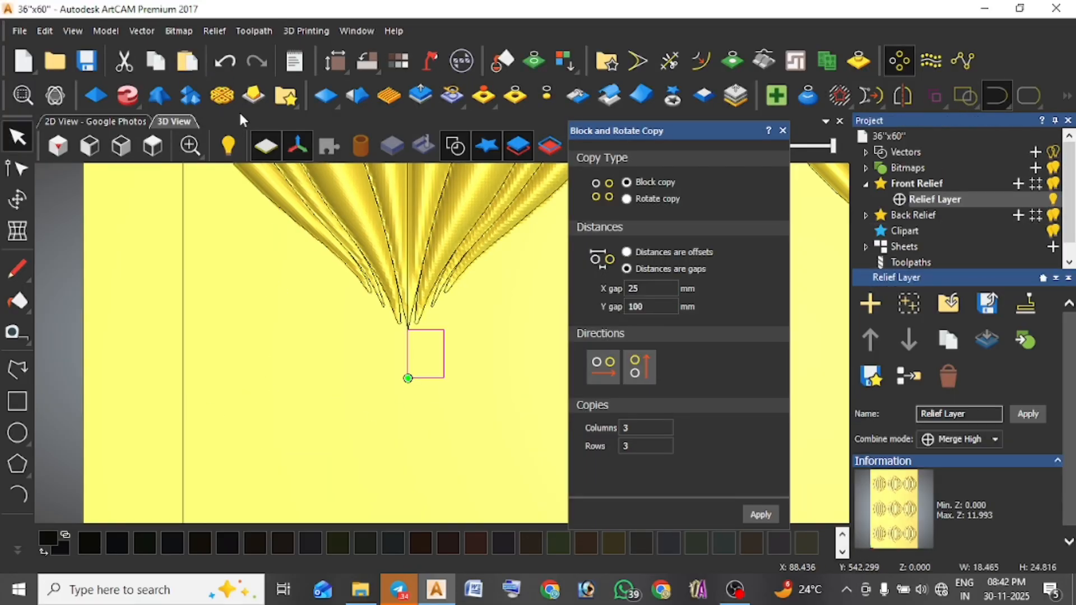
click(217, 66)
Draw a rectangle about 292 × 100 mm from the middle row's left petal tip to the bottom row's centre petal tip.
click(17, 401)
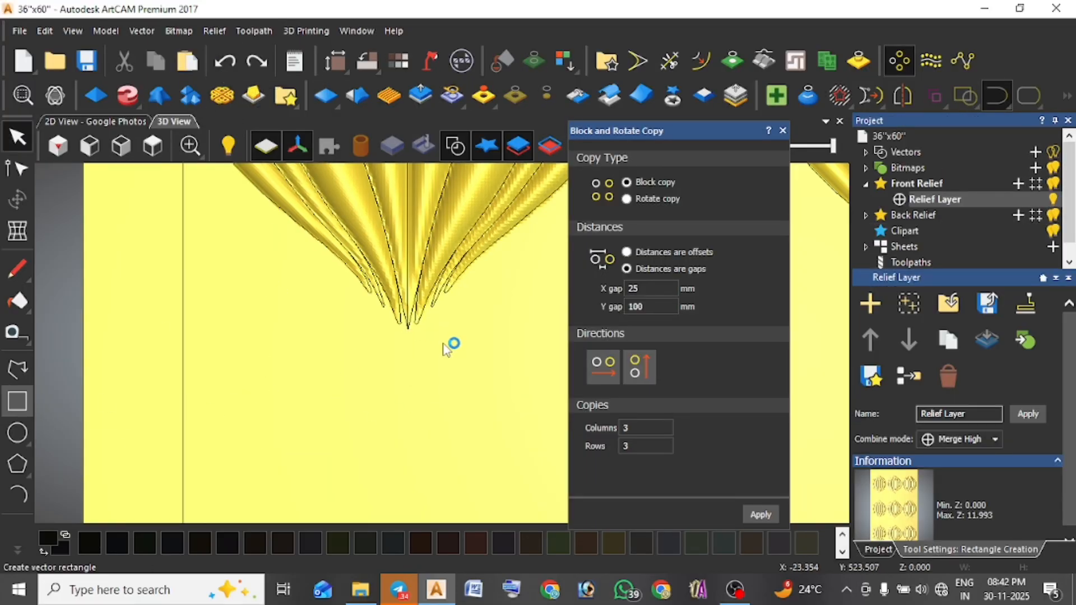
scroll(466, 358, down, 5)
drag(461, 373, 445, 297)
scroll(470, 359, up, 5)
scroll(448, 336, up, 3)
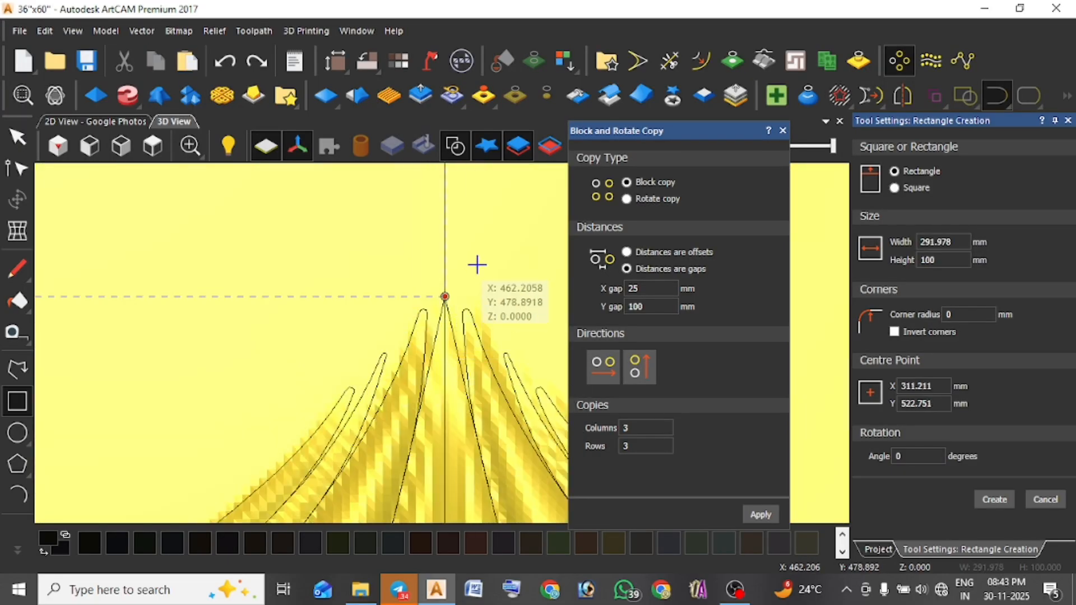
scroll(422, 316, down, 8)
click(372, 329)
scroll(347, 329, down, 2)
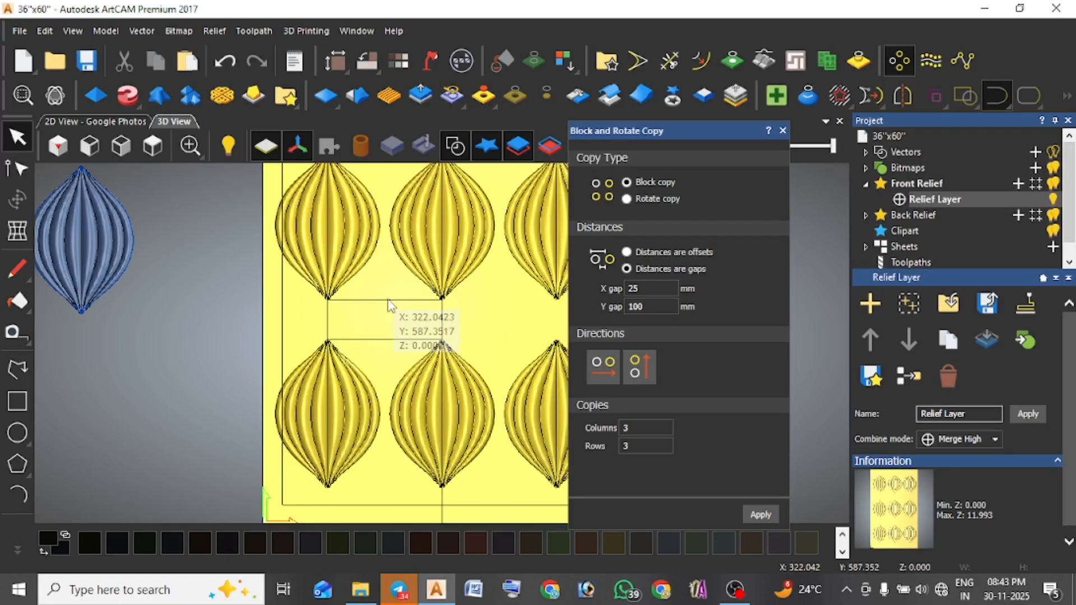
Centre the spare petal outside the panel on the rectangle between the middle and bottom rows.
click(63, 250)
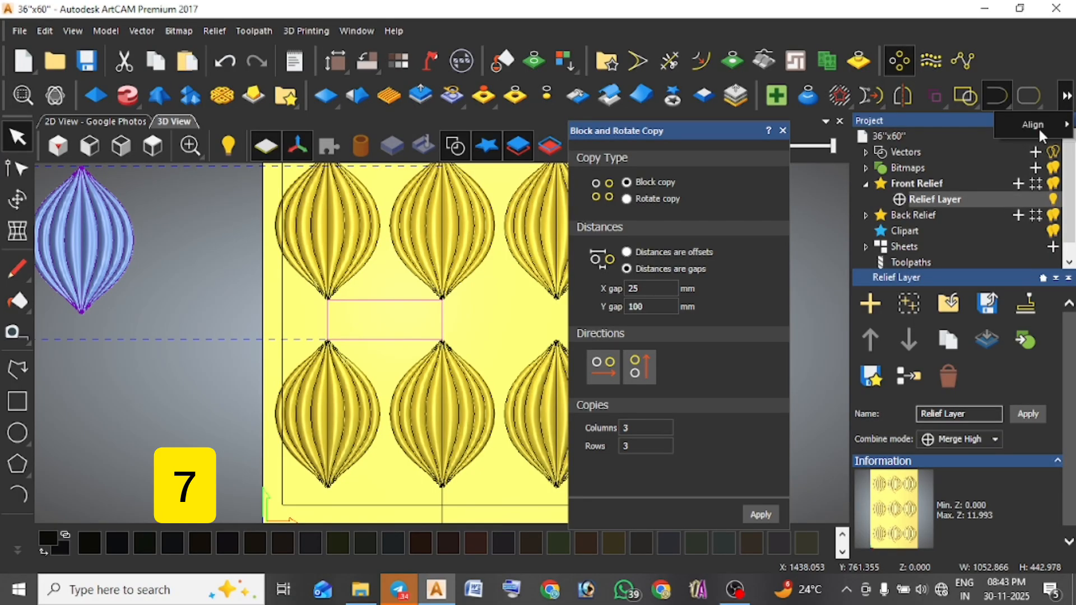
mouse_move(1037, 128)
click(910, 289)
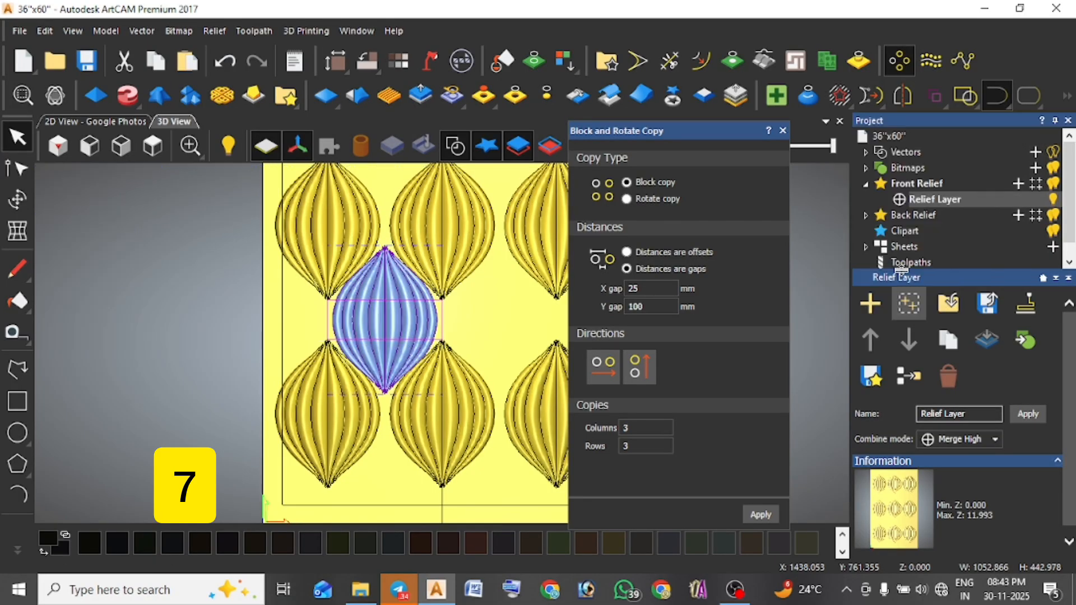
Select the centred petal and compare its size and position with the reference photo in the 2D view.
scroll(382, 263, up, 3)
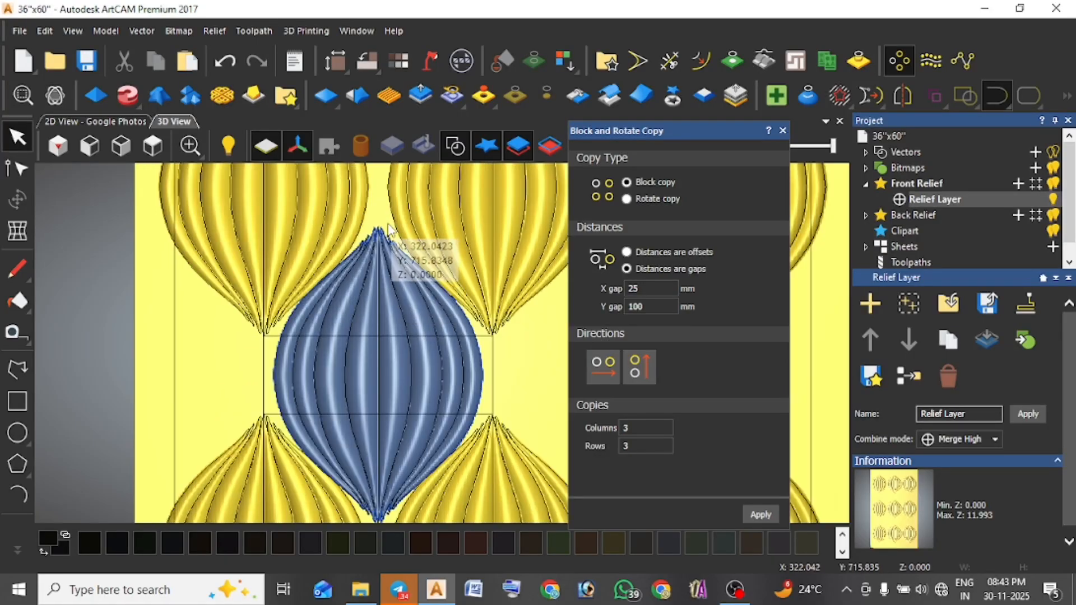
click(366, 272)
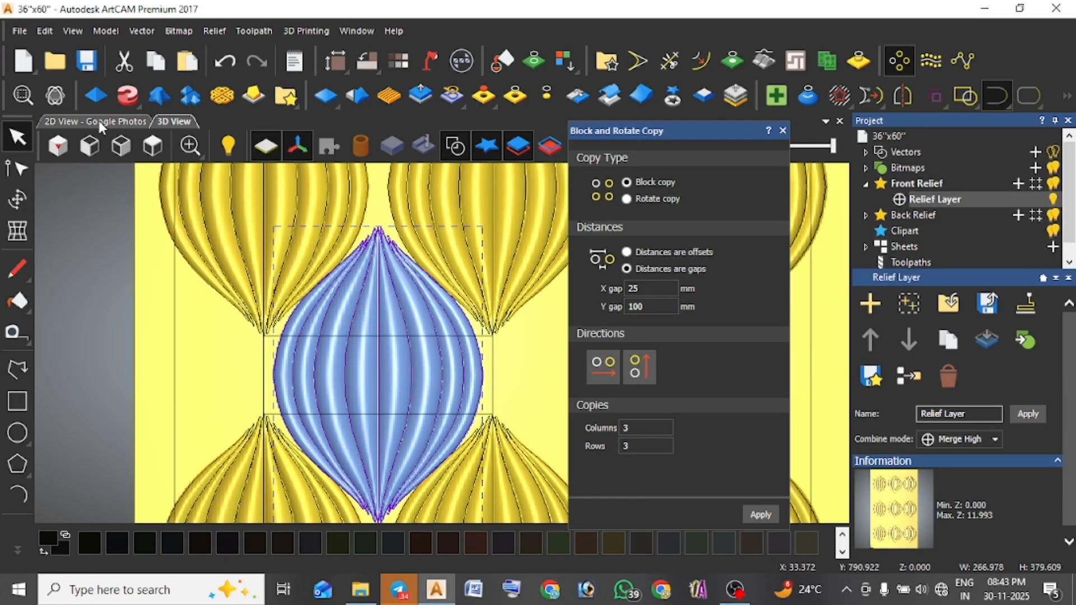
click(98, 120)
scroll(381, 370, down, 5)
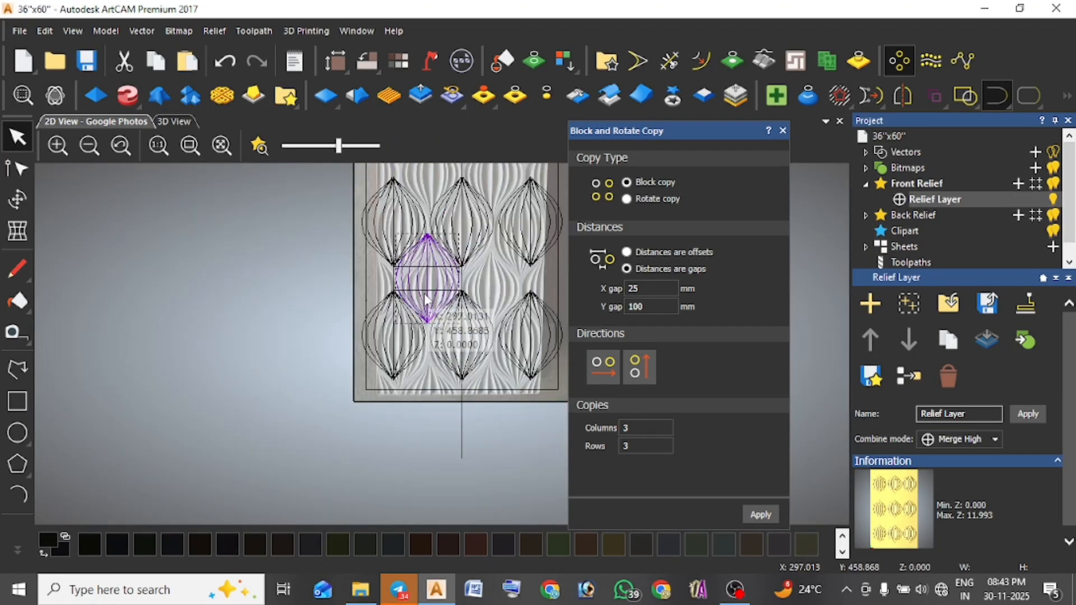
scroll(426, 300, up, 2)
scroll(456, 288, down, 4)
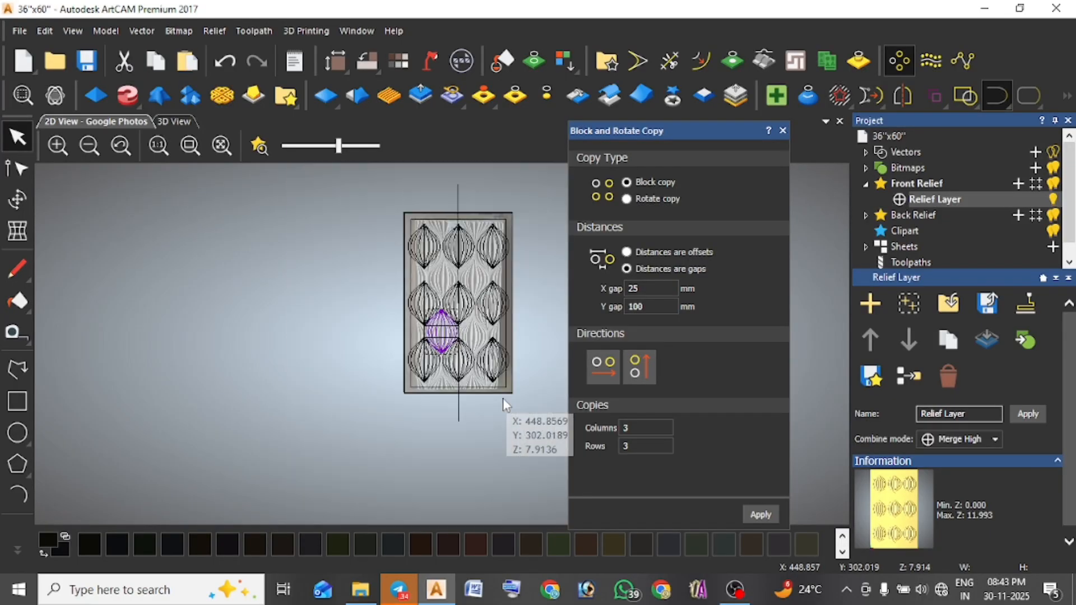
scroll(481, 328, up, 4)
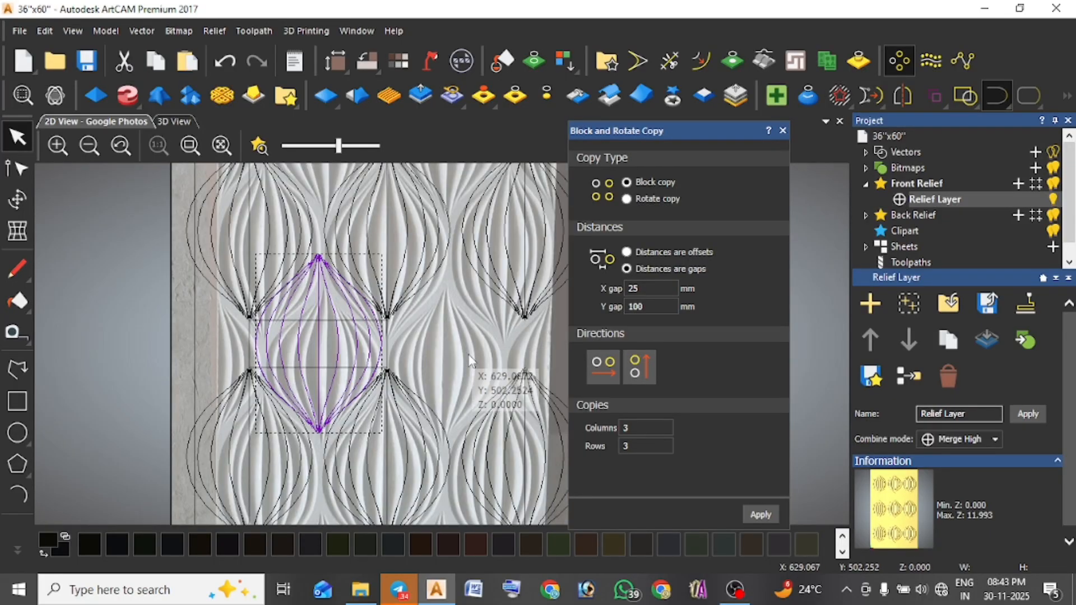
click(175, 119)
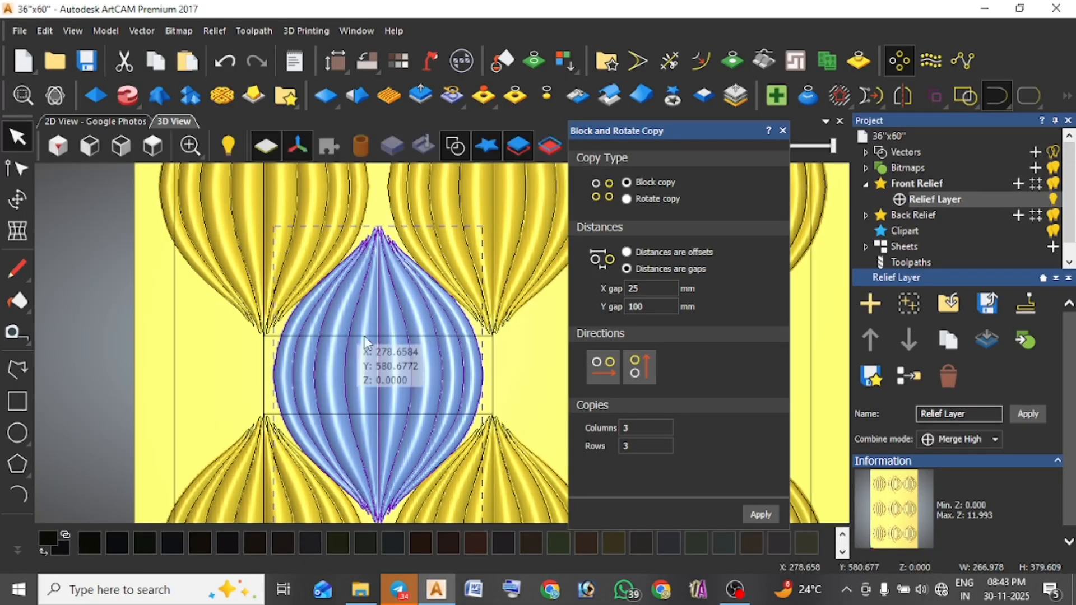
Shrink the in-between petal about its centre to about 256 mm wide and 307 mm high.
click(21, 202)
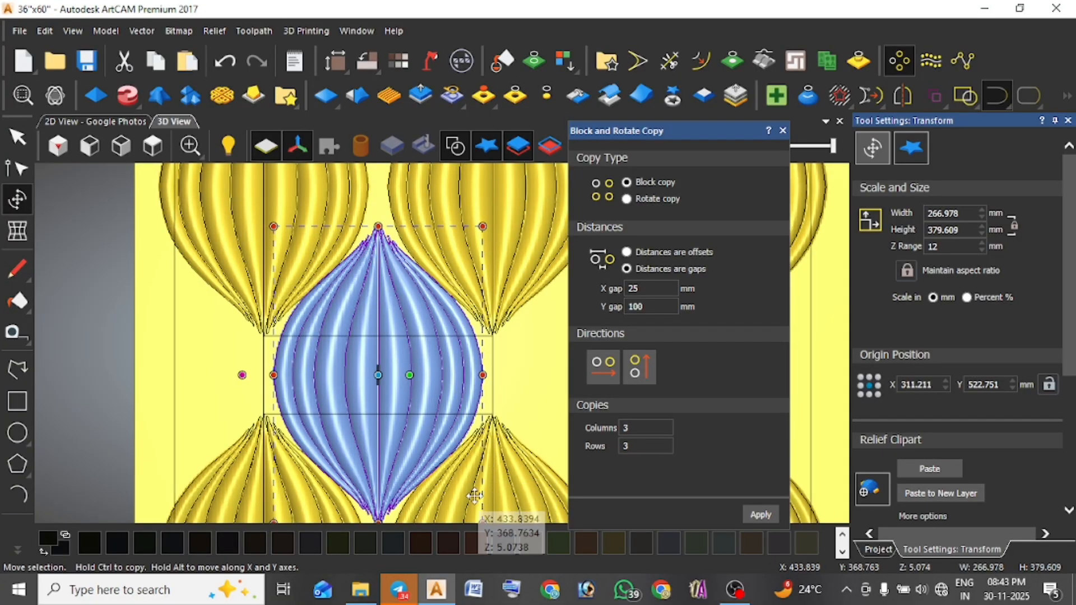
scroll(474, 393, down, 1)
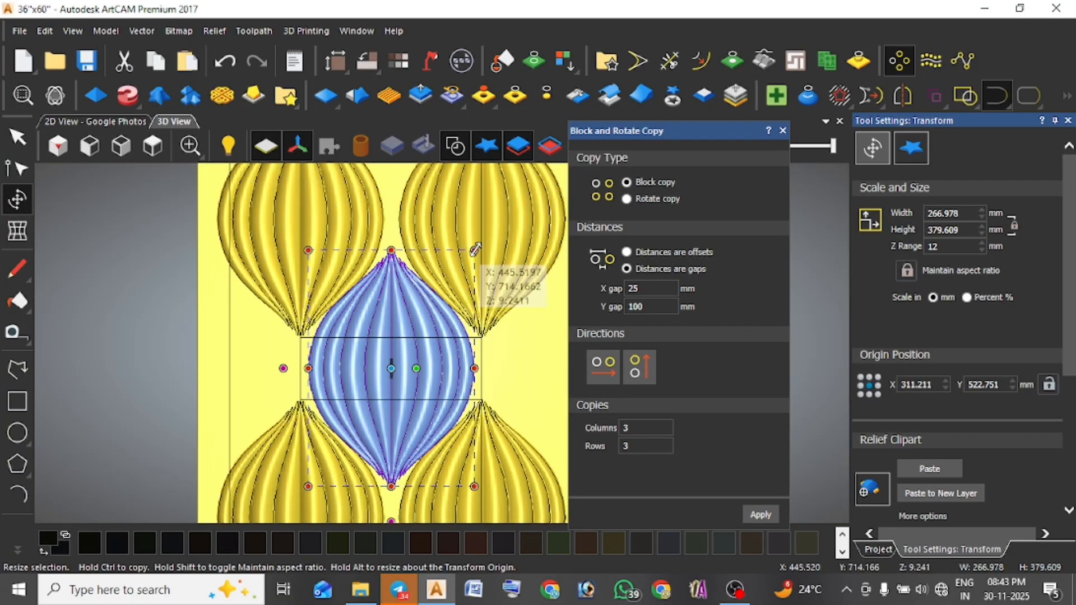
drag(475, 250, 462, 267)
alt+drag(462, 368, 468, 369)
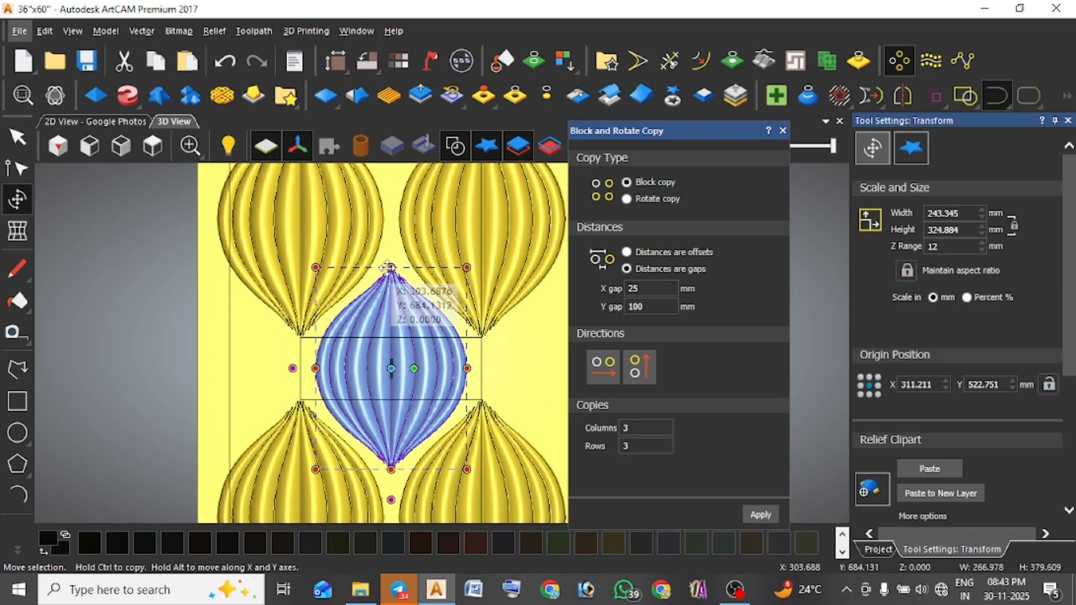
alt+drag(391, 268, 391, 273)
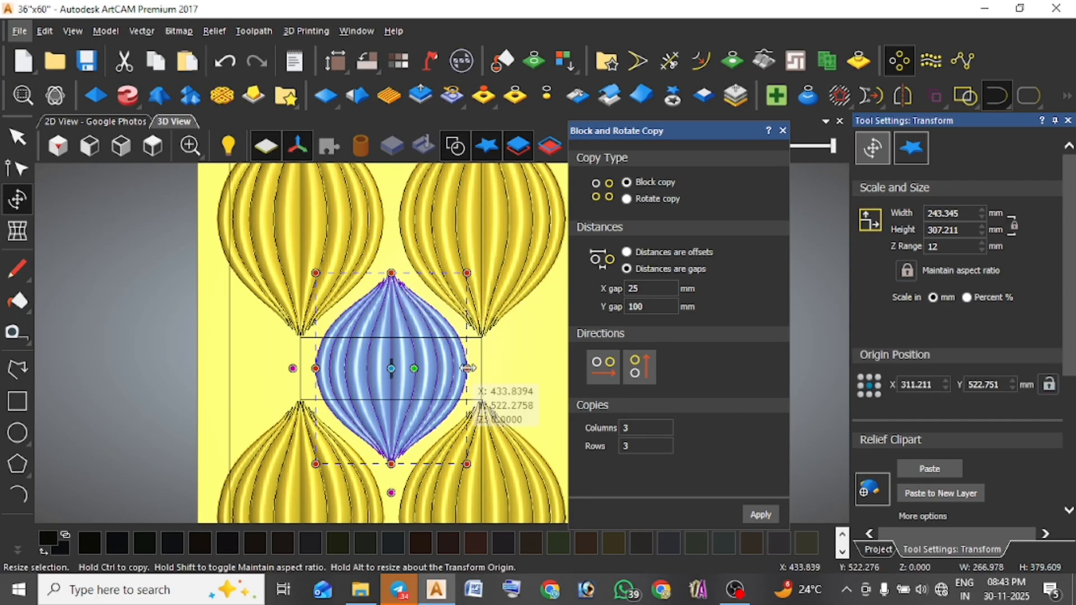
alt+drag(467, 368, 472, 368)
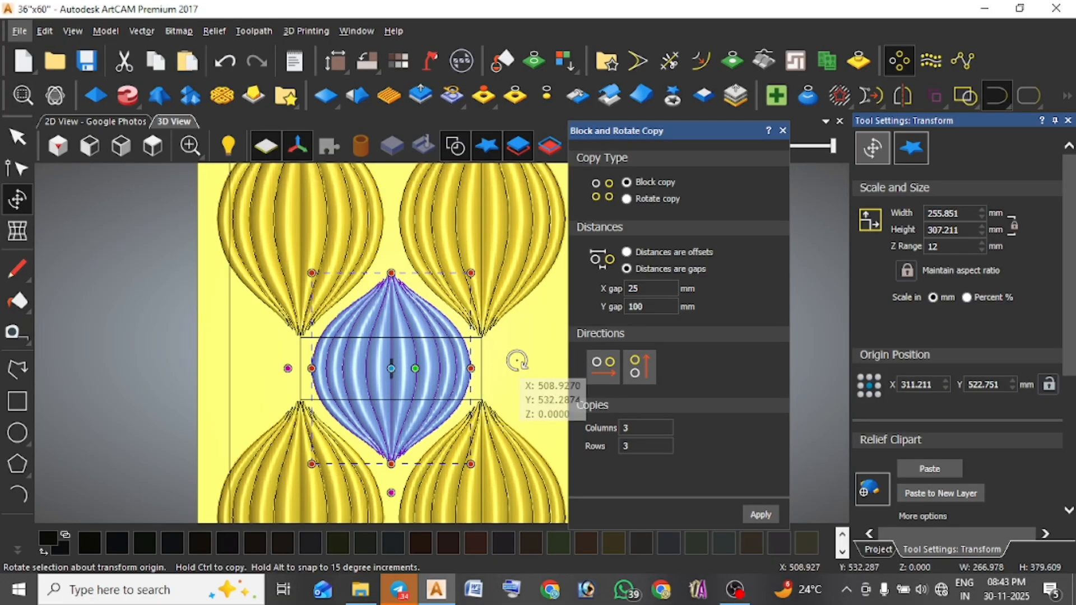
click(531, 354)
scroll(402, 362, down, 1)
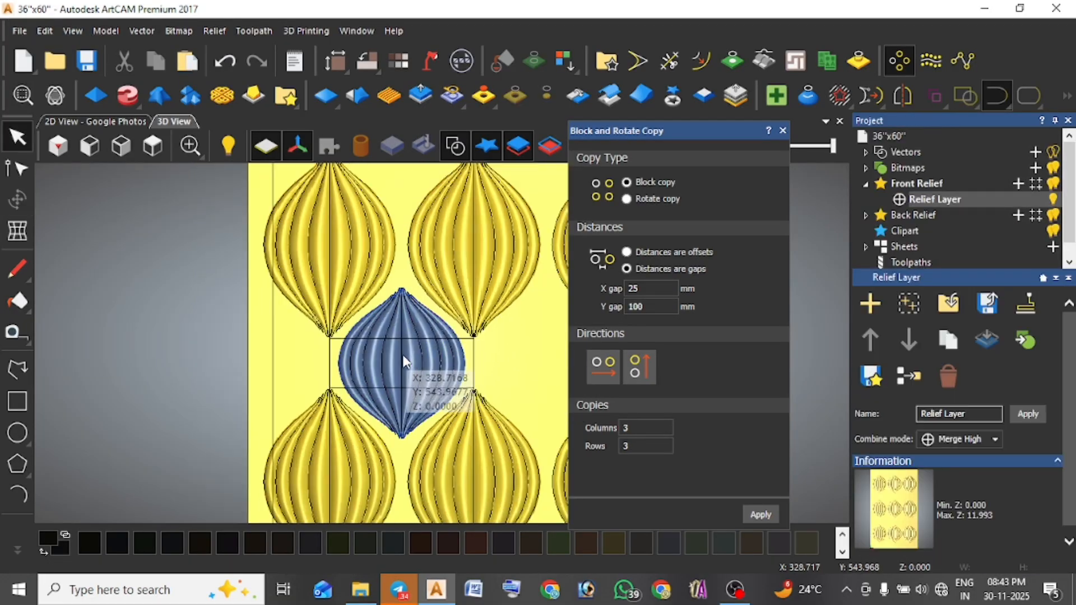
Copy the guide rectangle straight up into the gap between the top and middle petal rows.
click(465, 339)
scroll(349, 319, down, 2)
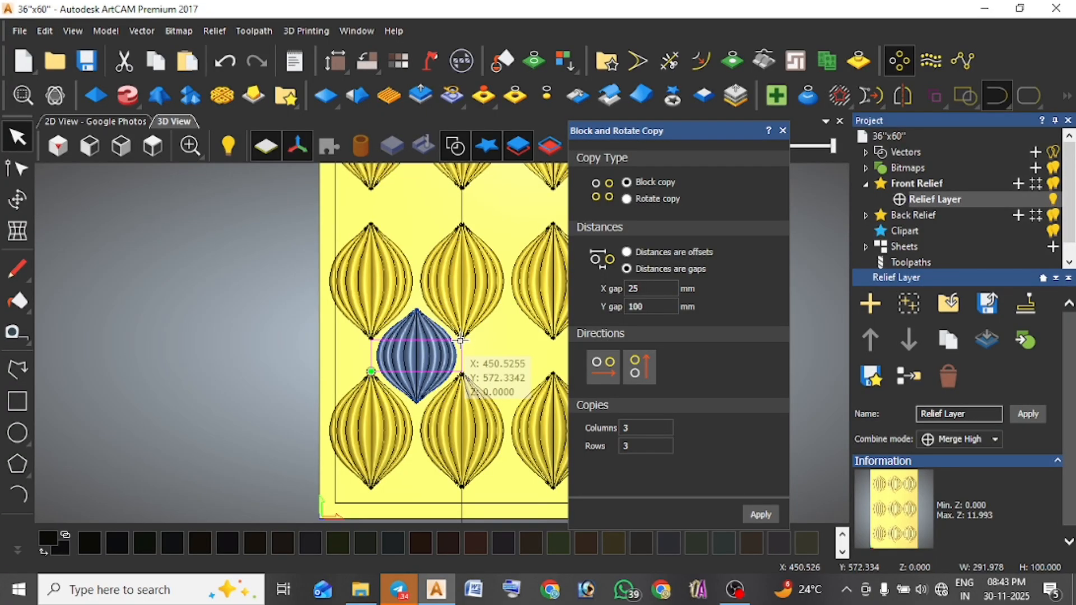
drag(460, 340, 461, 191)
scroll(460, 190, up, 5)
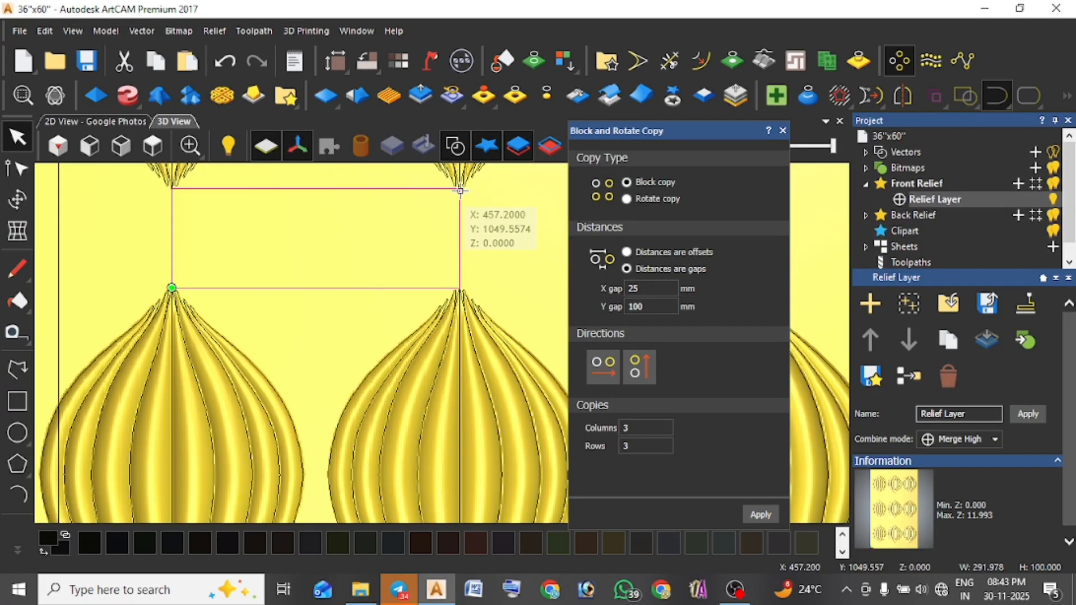
scroll(468, 193, up, 2)
scroll(403, 303, down, 8)
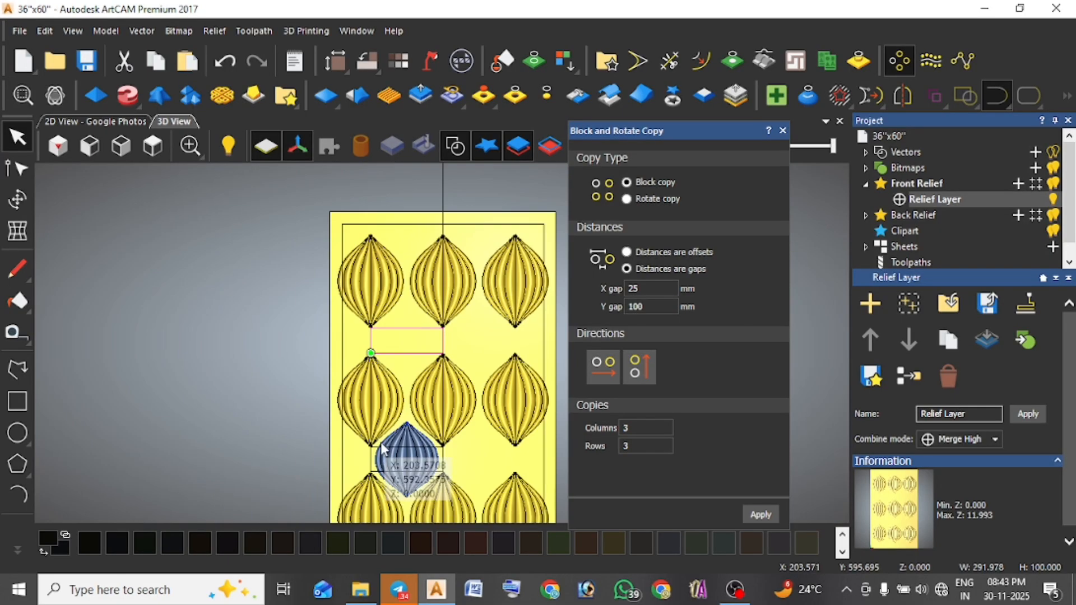
scroll(425, 465, up, 3)
Duplicate the smaller petal and centre the copy on the upper guide rectangle between the top and middle rows.
click(386, 440)
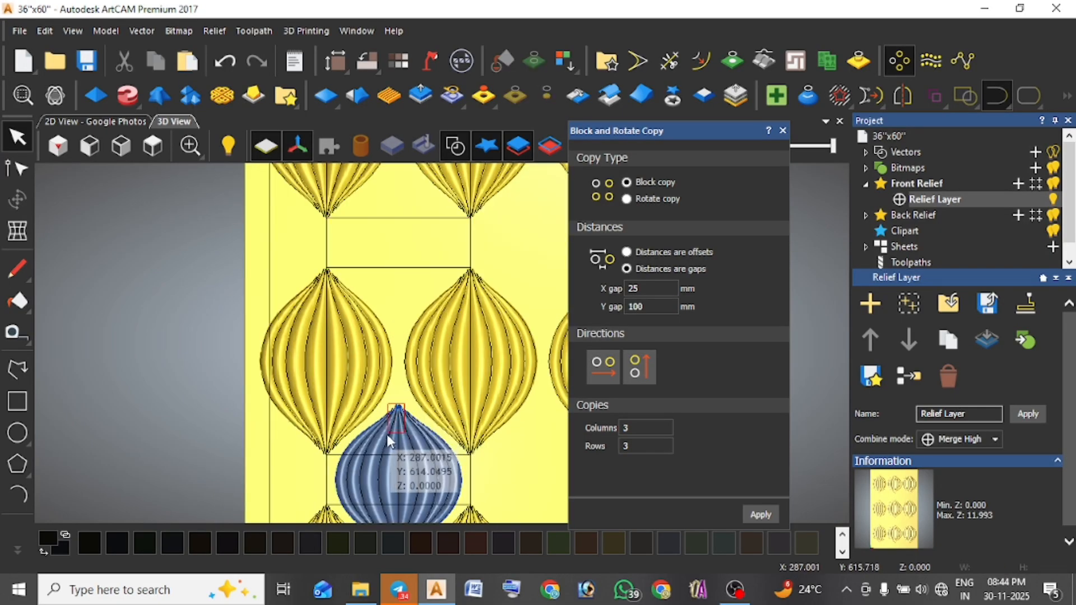
click(413, 269)
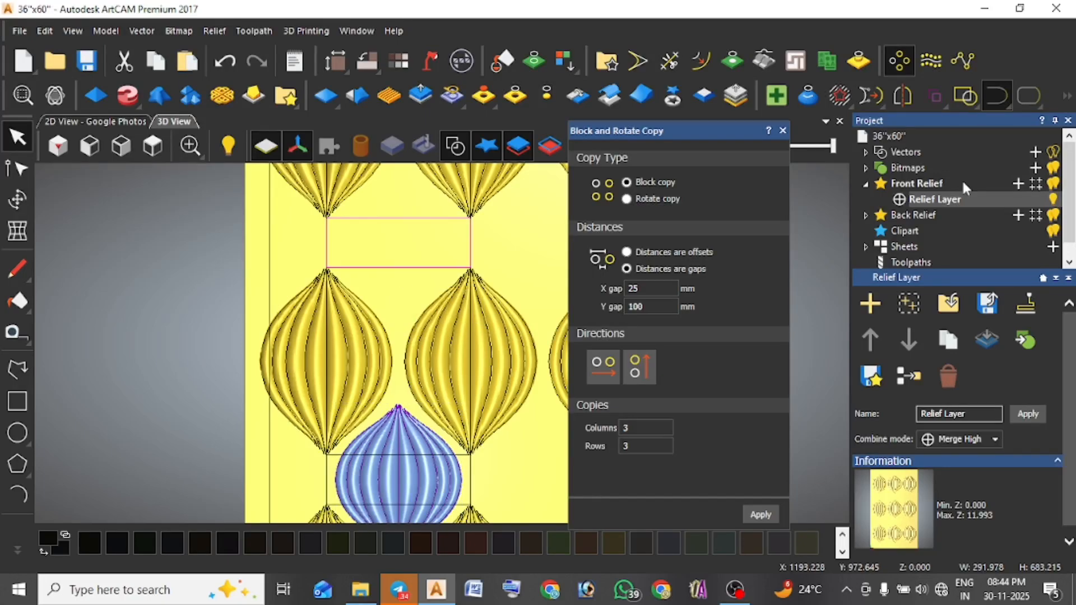
click(1065, 105)
click(1038, 126)
click(903, 292)
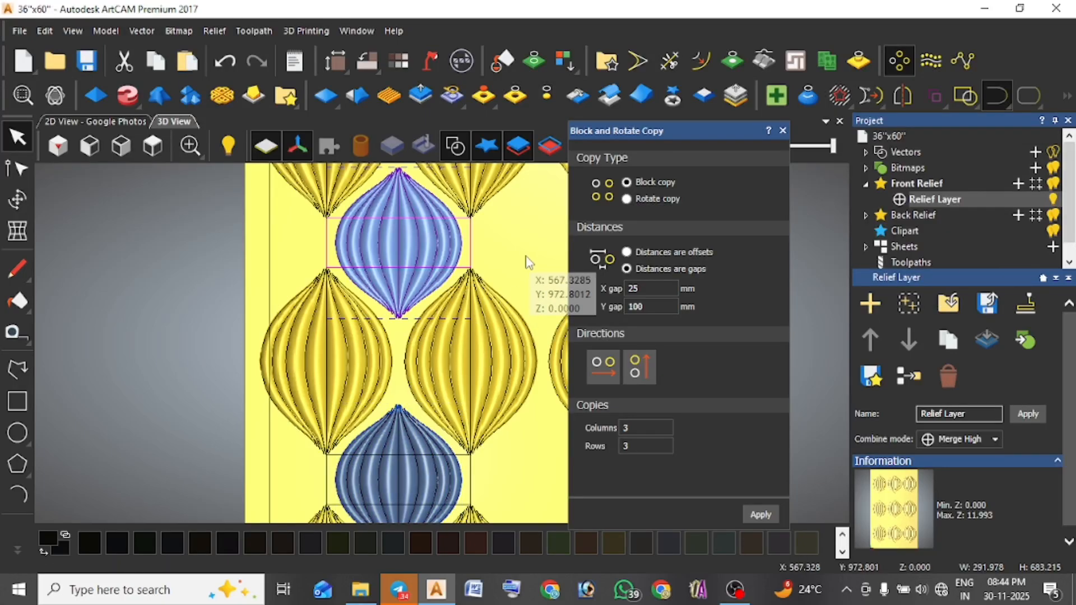
click(527, 258)
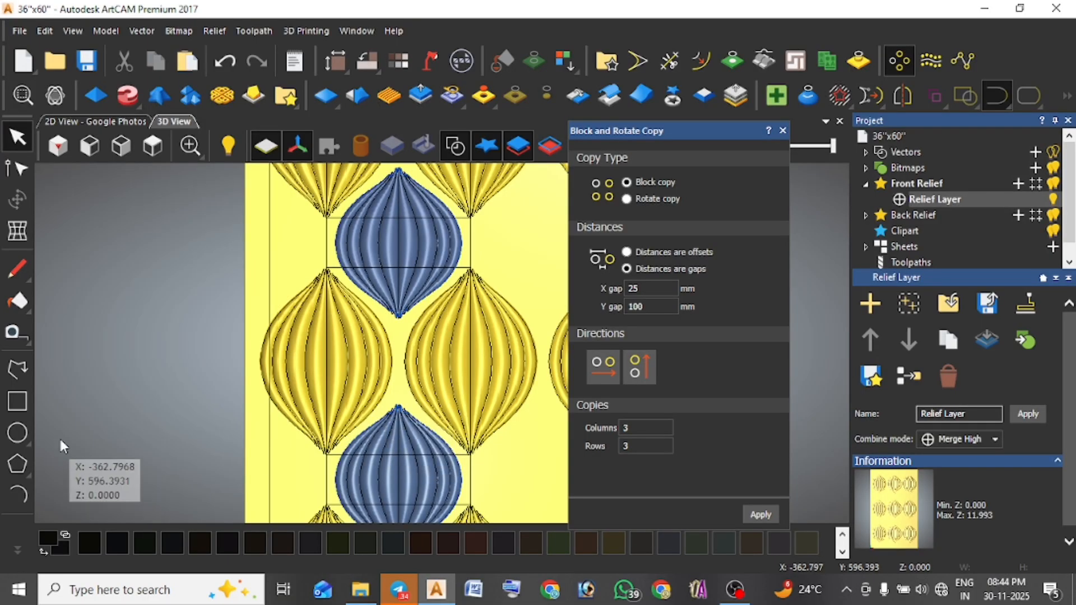
Measure the vertical distance between the facing tips of the two smaller in-between petals.
click(16, 334)
scroll(391, 324, up, 5)
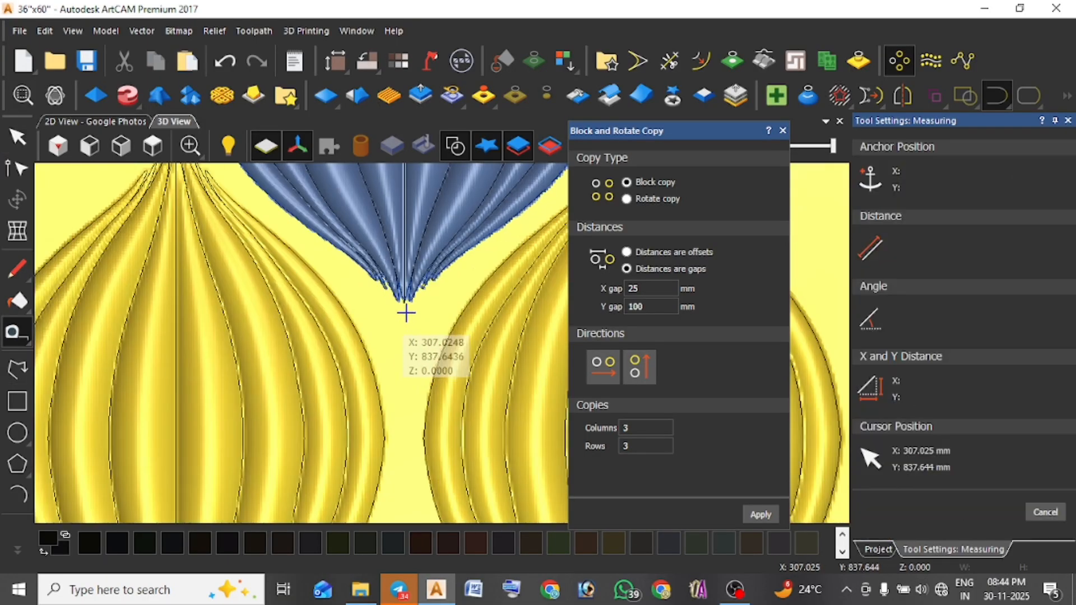
scroll(403, 311, up, 2)
click(404, 295)
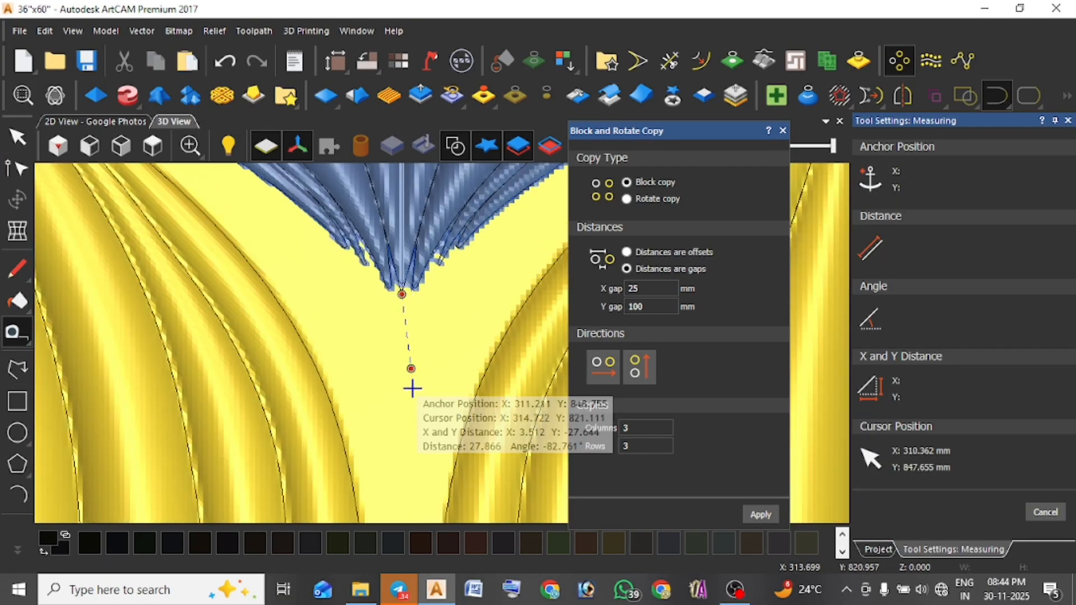
scroll(411, 386, down, 4)
scroll(426, 439, up, 5)
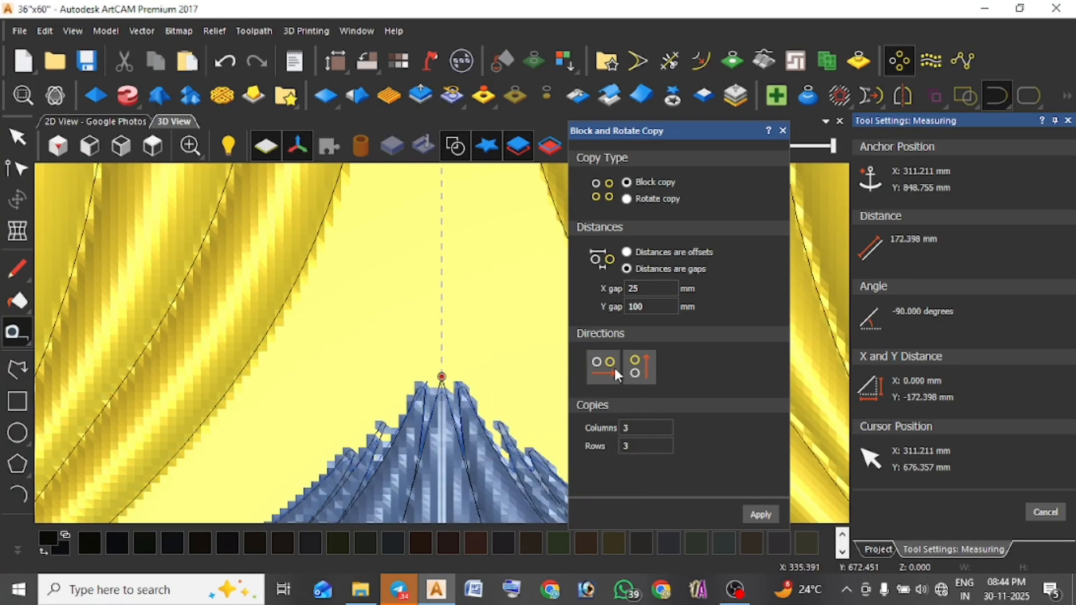
Set the block copy's Y gap to 172.398 mm and end the vertical measurement.
double_click(641, 308)
text(172.398)
scroll(377, 365, down, 5)
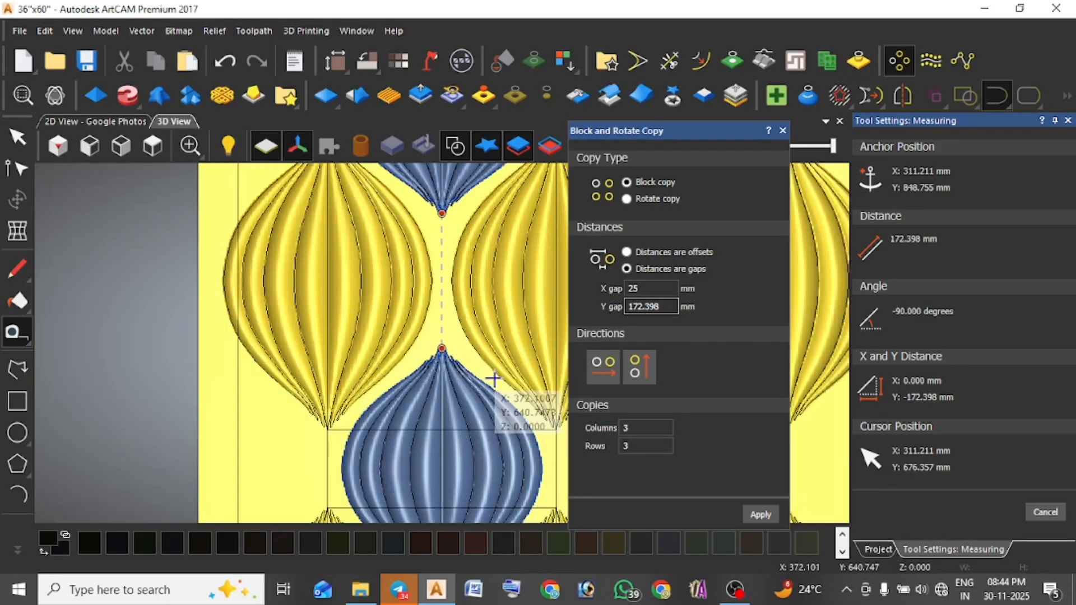
scroll(498, 403, up, 3)
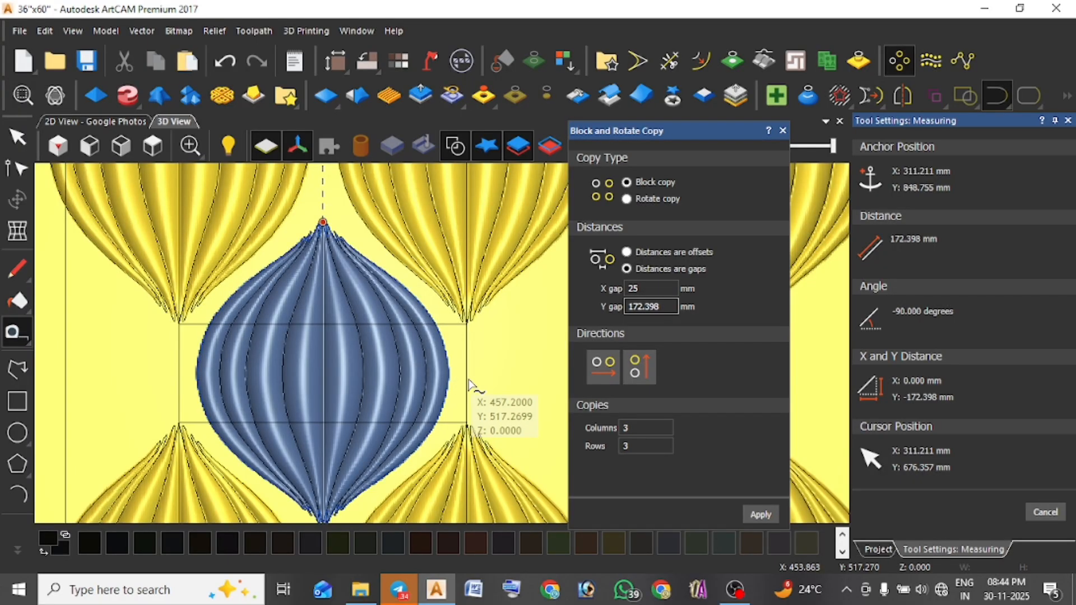
scroll(465, 383, up, 1)
key(Escape)
scroll(442, 346, down, 4)
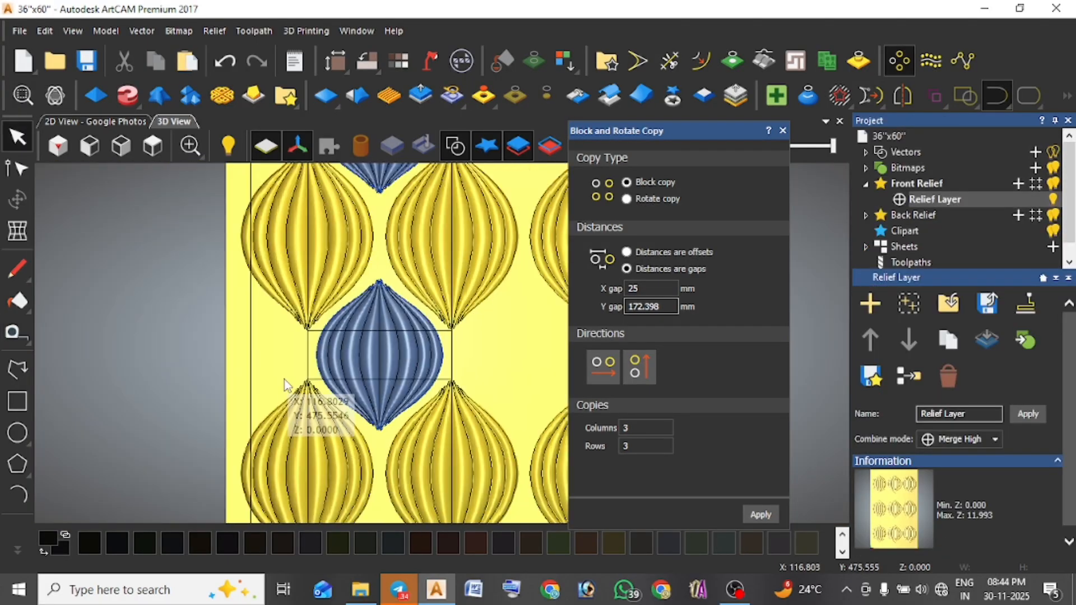
Measure horizontally from the lower guide rectangle's side edge to the smaller petal, and set the block copy's X gap to 36 mm.
click(17, 333)
scroll(352, 374, up, 4)
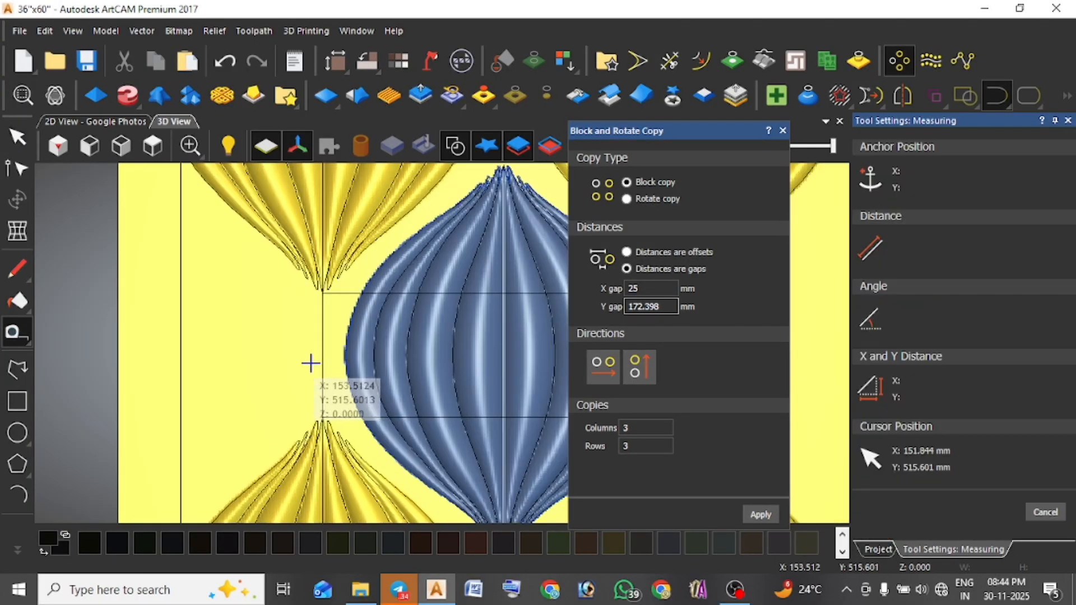
click(324, 357)
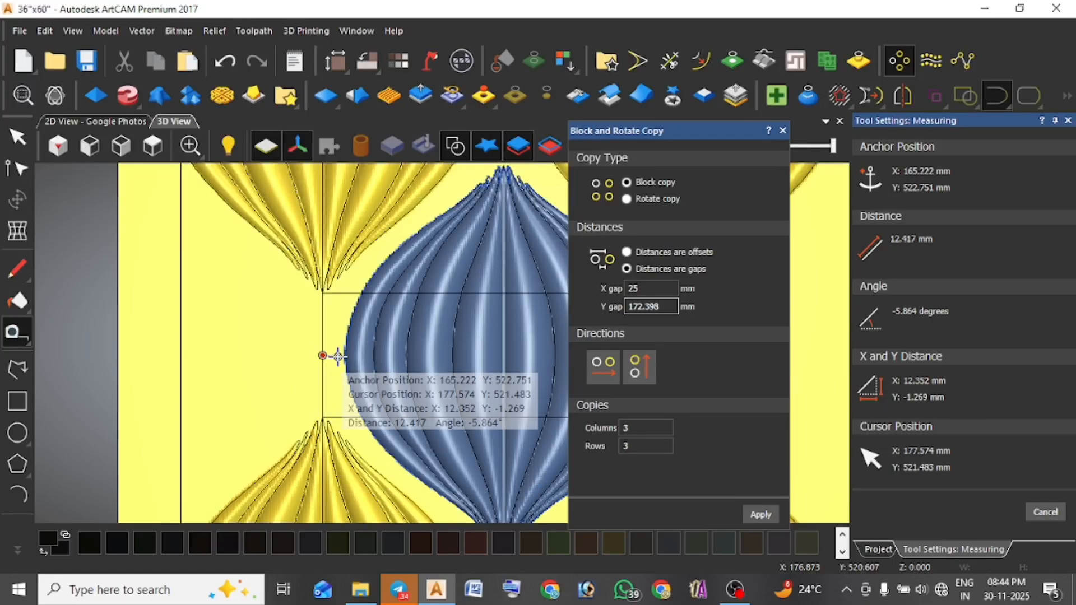
scroll(324, 356, up, 2)
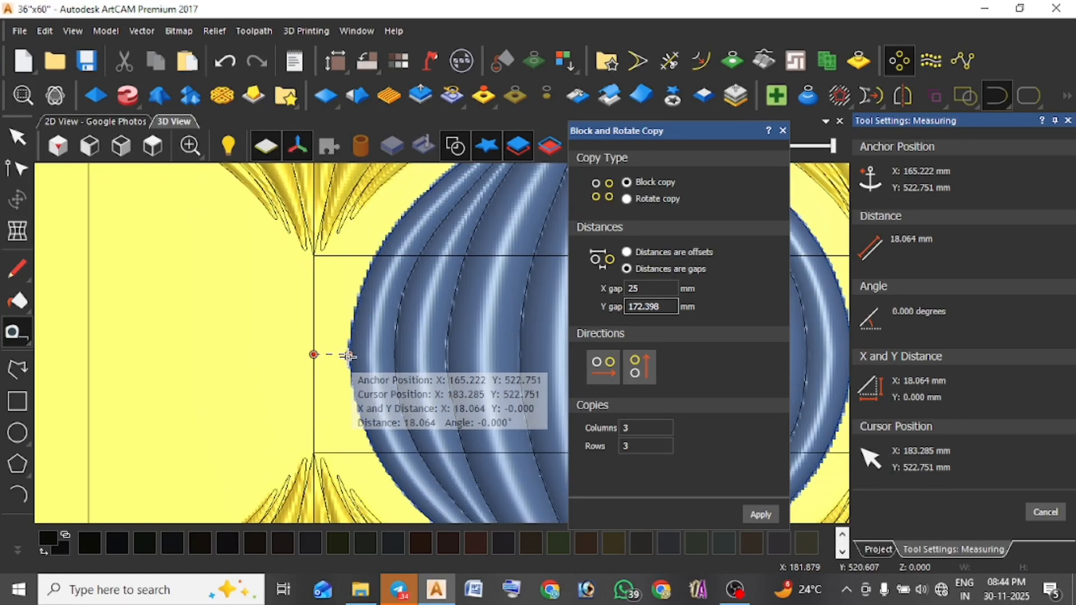
click(348, 355)
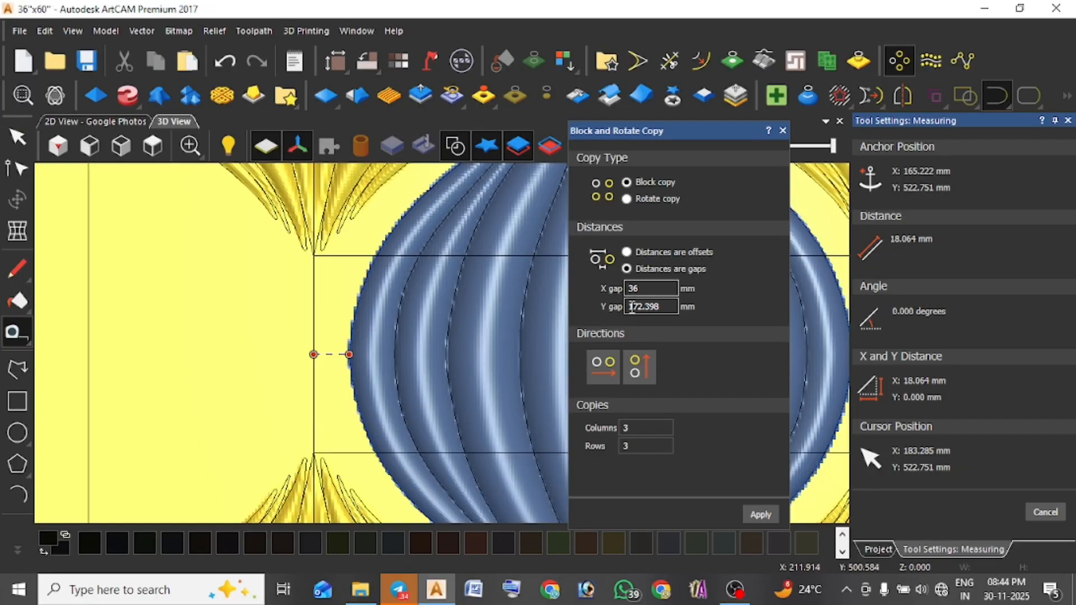
scroll(543, 320, down, 4)
key(Escape)
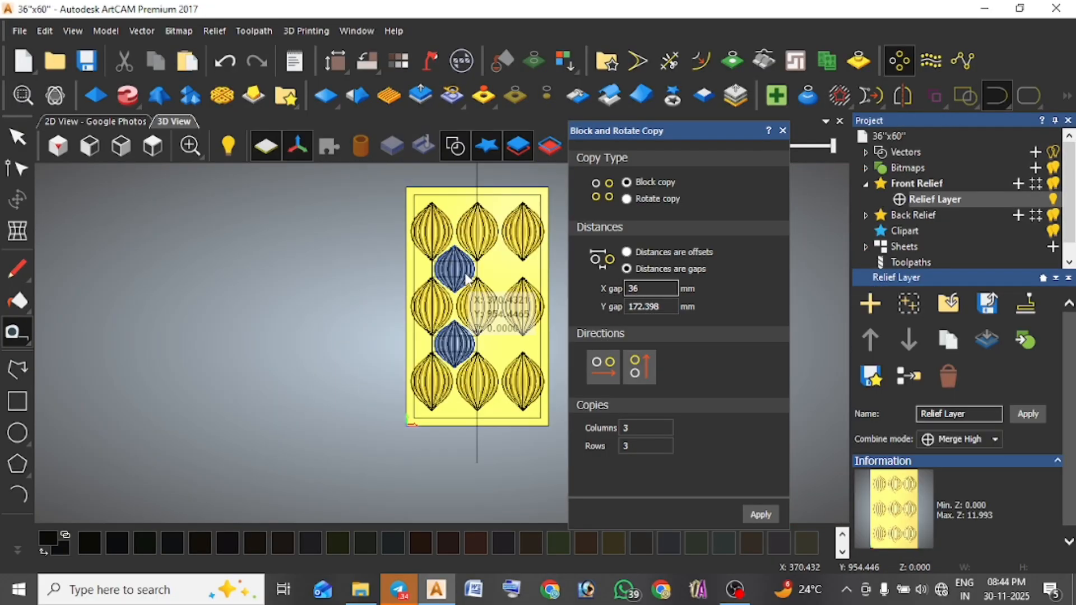
Delete the upper in-between petal together with its guide rectangle, and the lower guide rectangle, keeping only the lower in-between petal.
scroll(466, 270, up, 3)
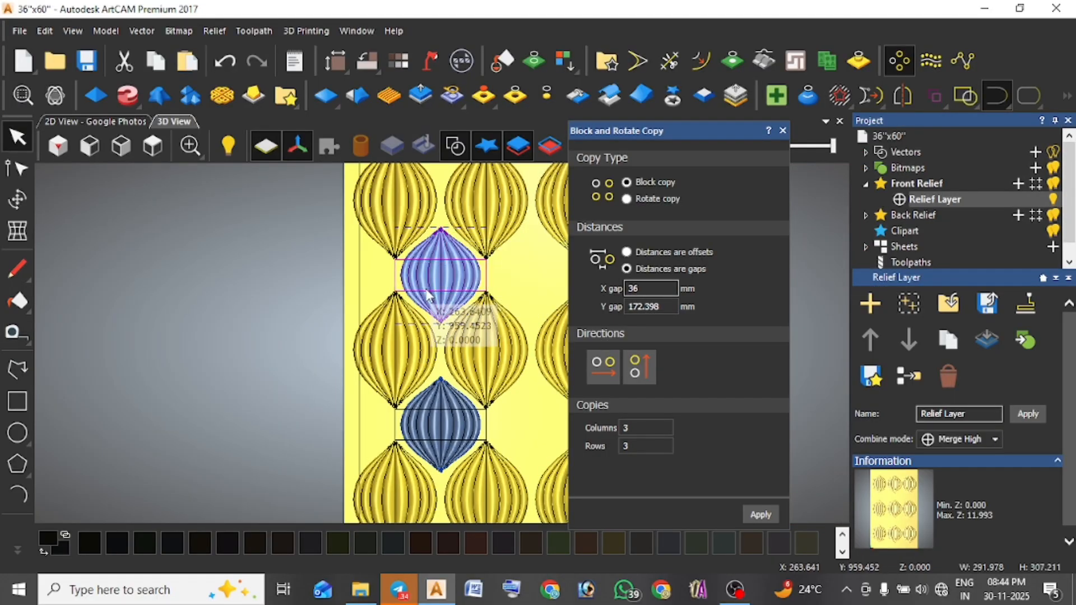
click(124, 61)
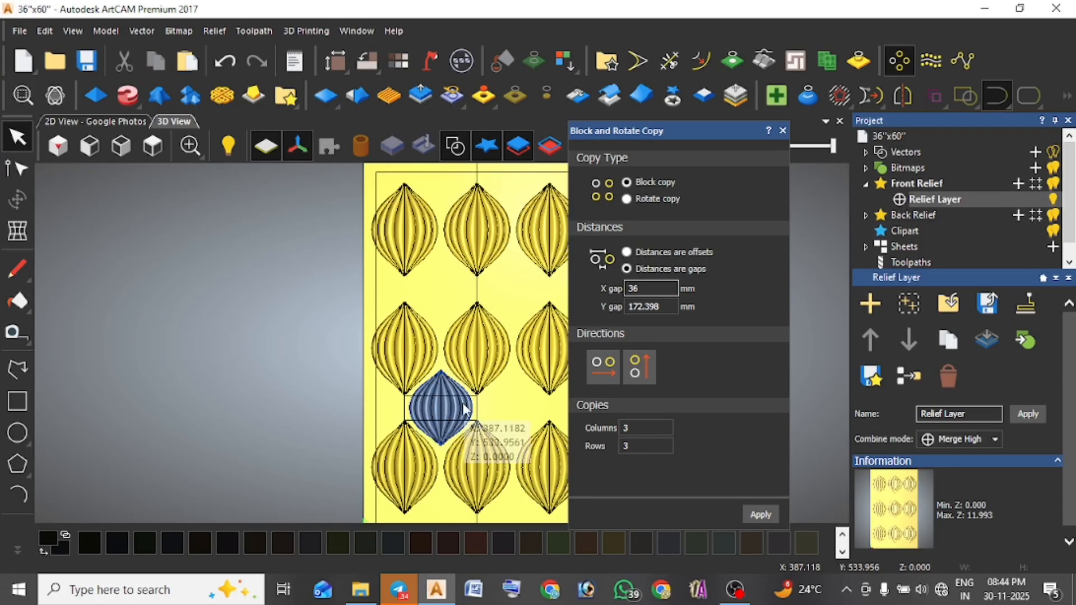
scroll(476, 405, up, 1)
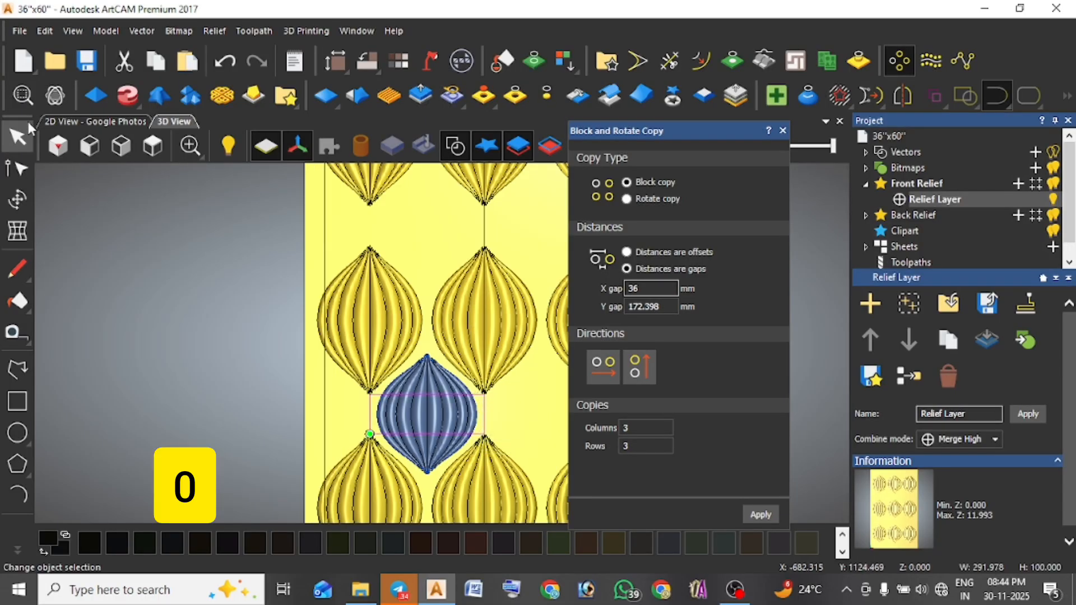
scroll(439, 392, down, 2)
scroll(487, 393, up, 1)
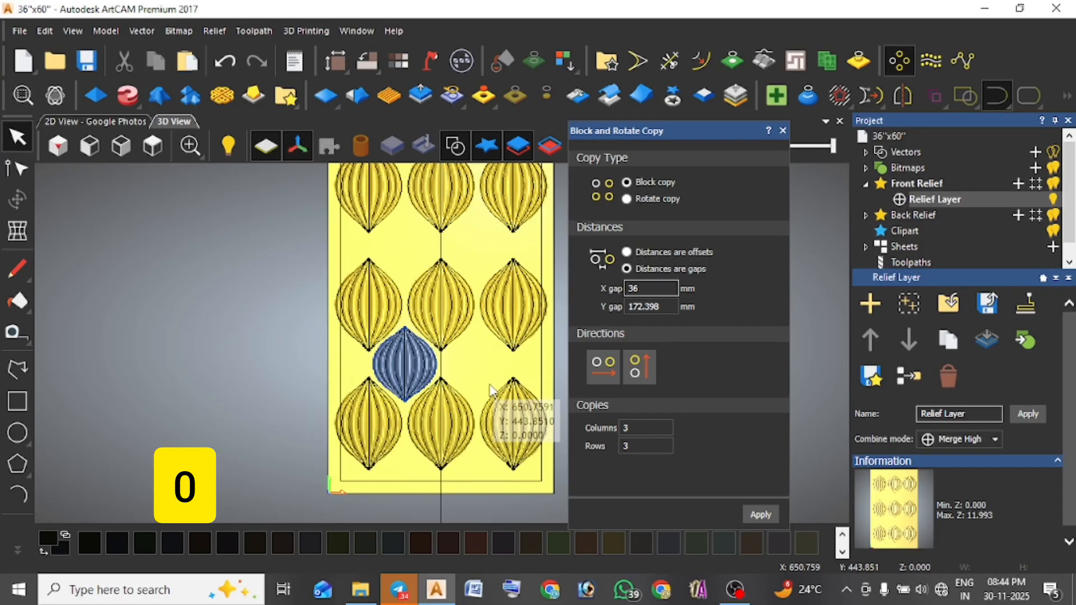
Block-copy the in-between petal rightward and upward in 3 columns and 3 rows with gaps of 36 mm and 172.398 mm.
scroll(487, 396, down, 1)
scroll(419, 332, up, 2)
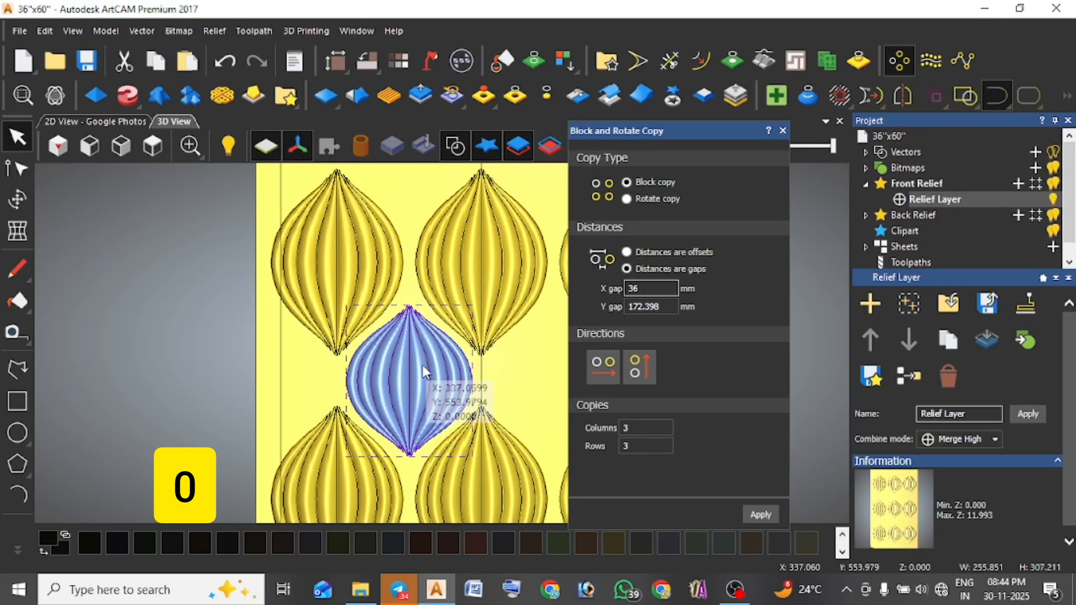
scroll(491, 367, down, 4)
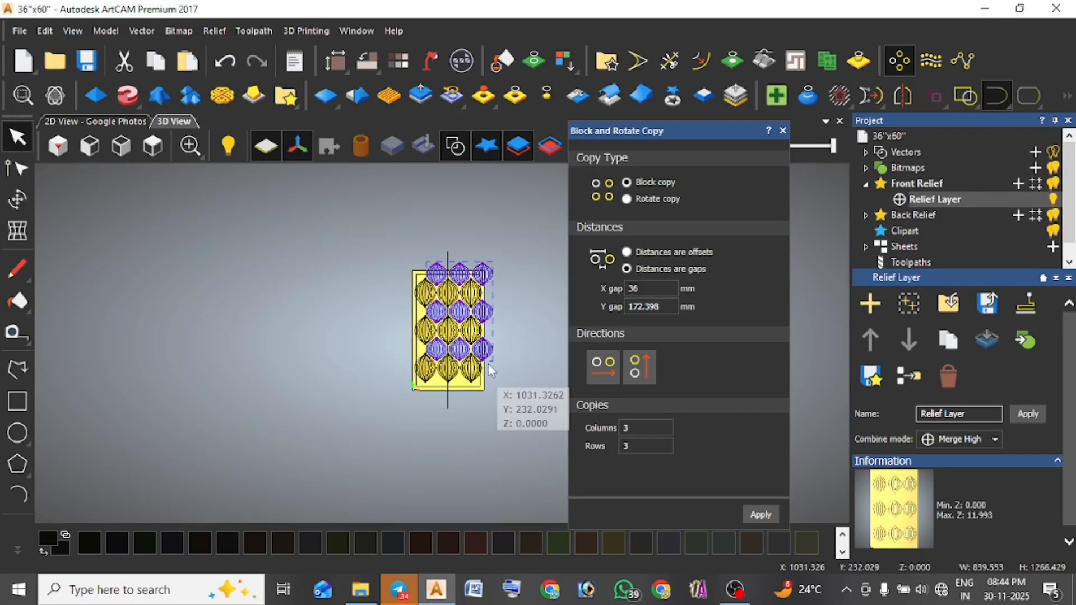
scroll(488, 354, up, 1)
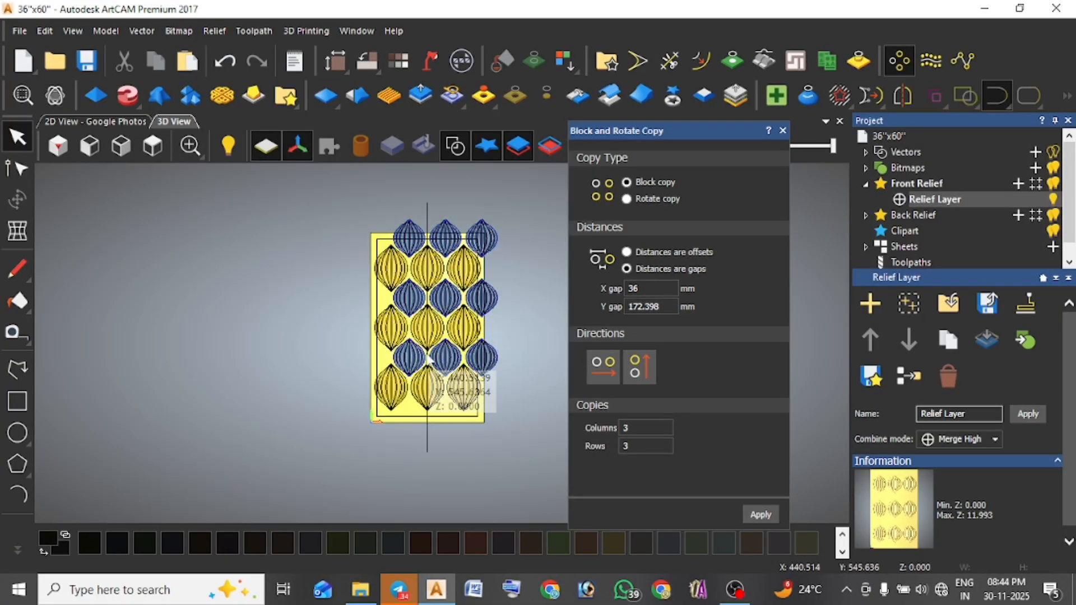
scroll(440, 368, up, 2)
scroll(419, 196, down, 1)
Delete the top and middle in-between petals of the first column, leaving its lowest petal.
click(404, 186)
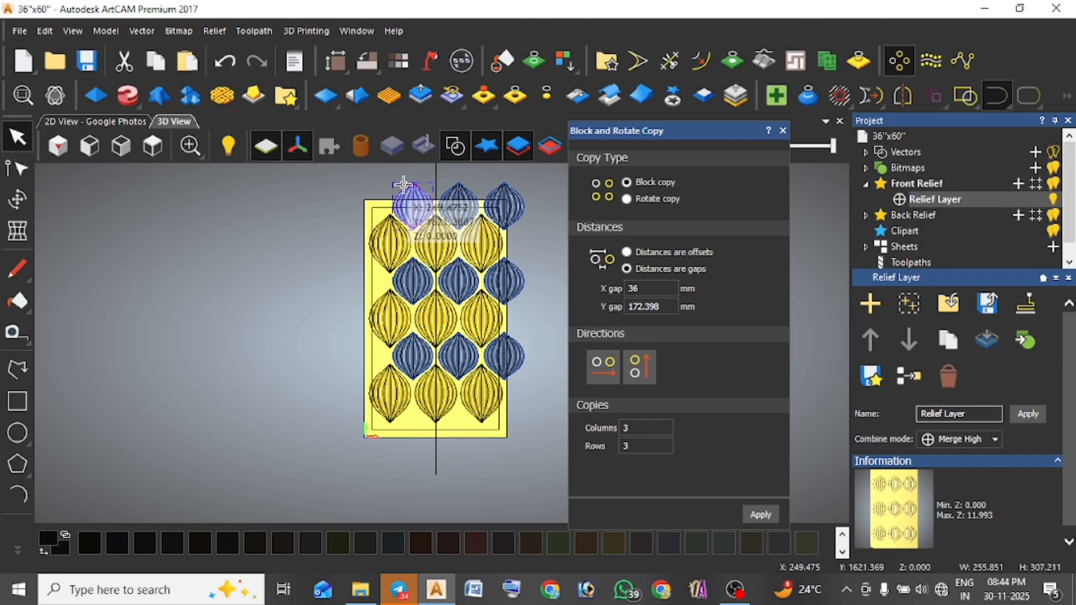
key(Delete)
scroll(405, 324, up, 2)
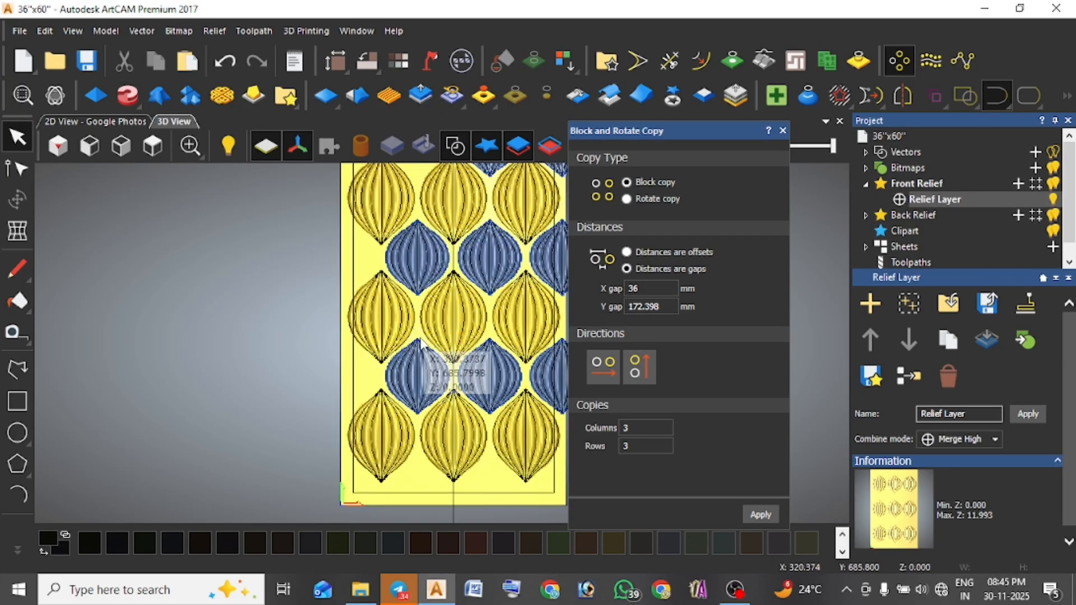
click(424, 305)
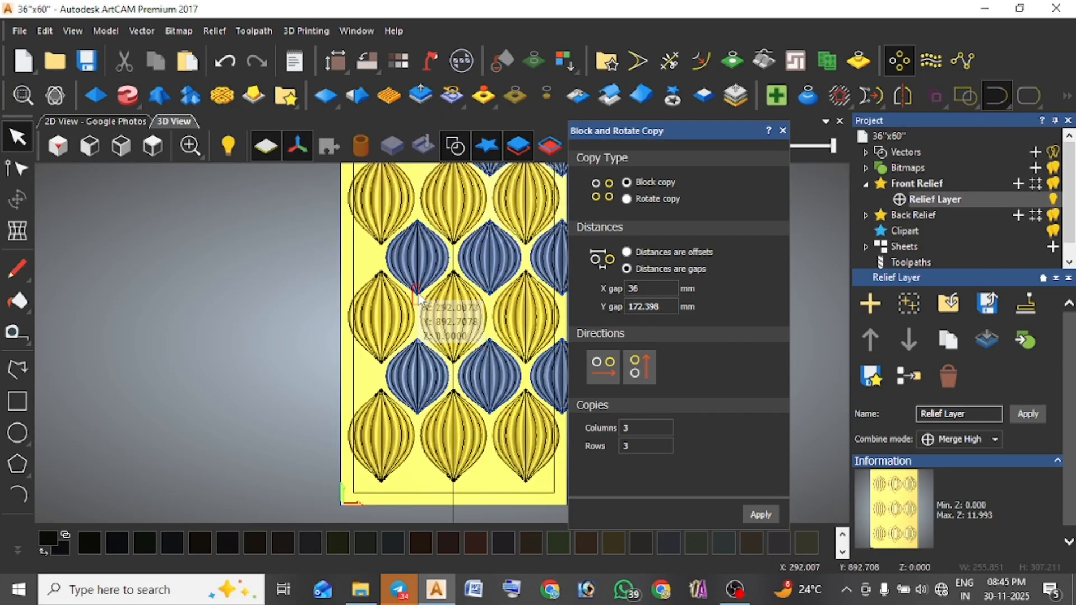
drag(424, 305, 425, 424)
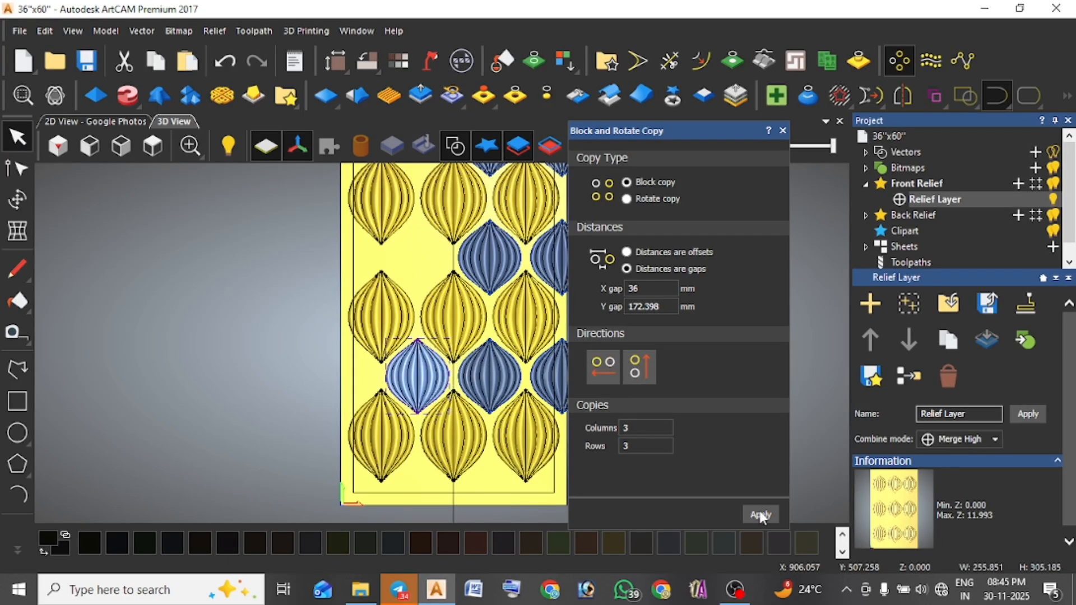
Block-copy the first column's lowest petal leftward and upward in 3 columns and 3 rows, and delete the outermost column beyond the panel.
scroll(304, 361, down, 2)
click(298, 439)
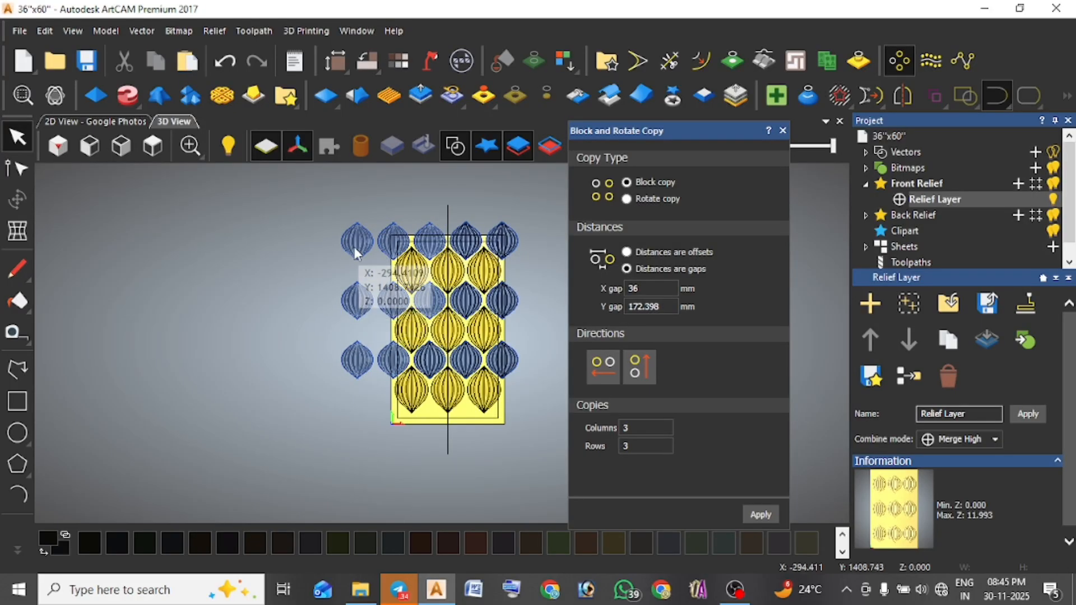
drag(371, 217, 316, 381)
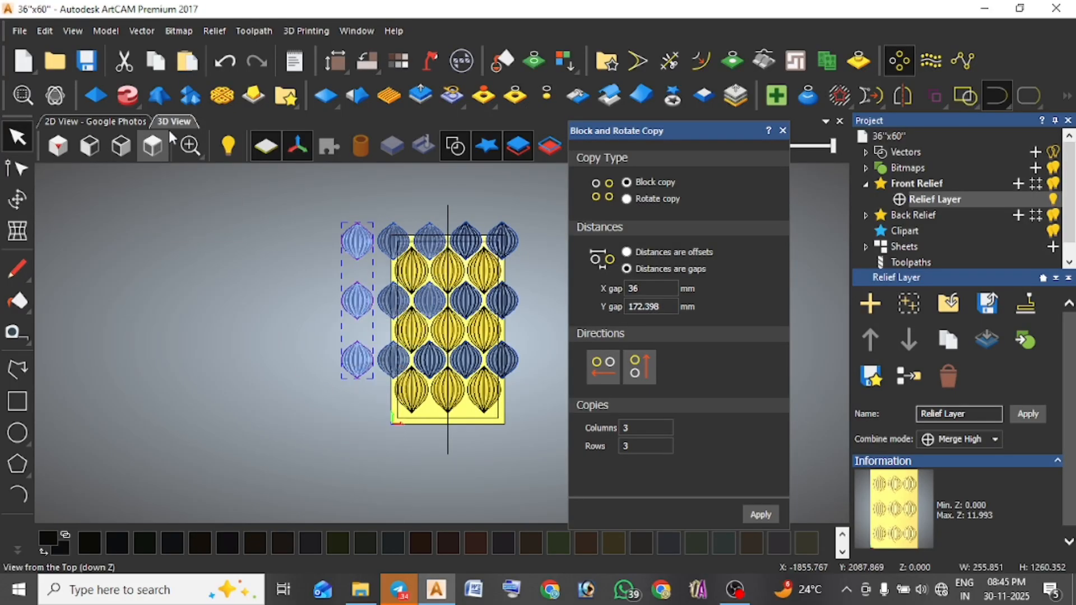
click(127, 73)
scroll(480, 389, up, 1)
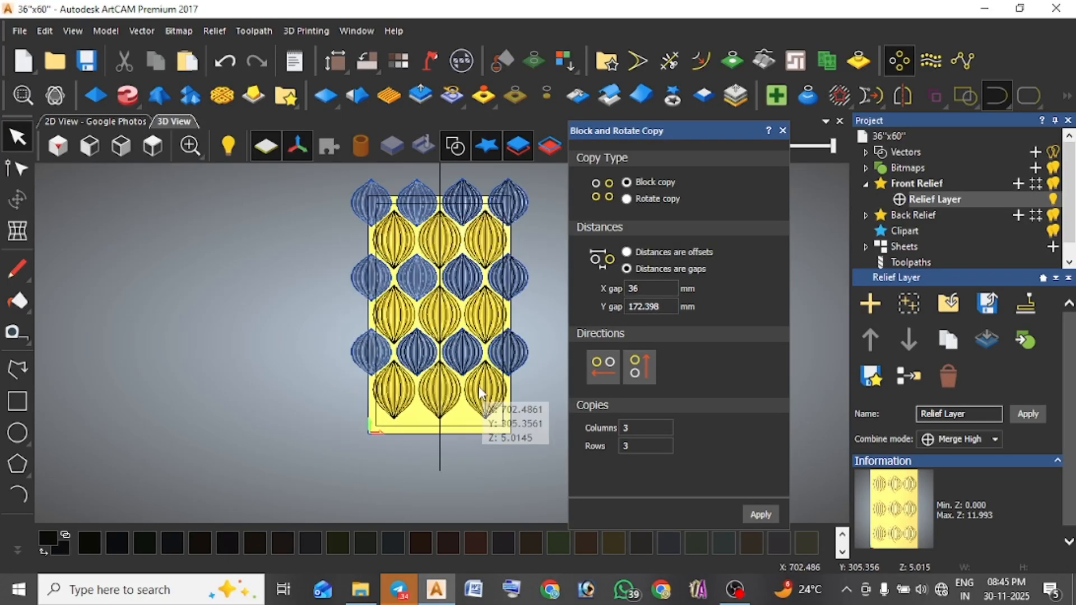
Select the lowest in-between petal on the panel's left edge and reverse the block copy's row direction to downward.
scroll(439, 387, up, 1)
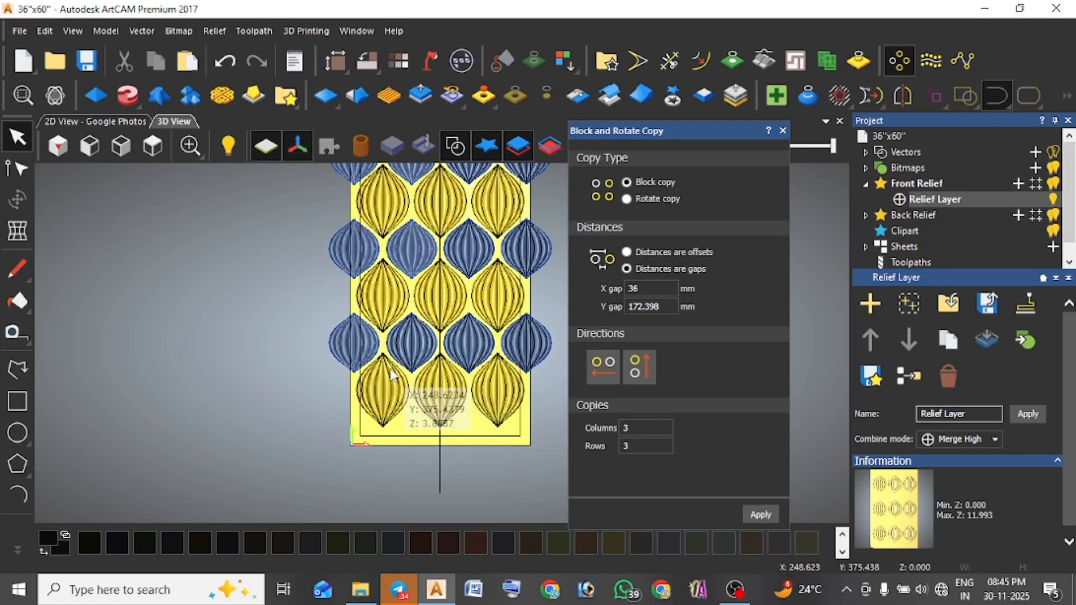
drag(395, 313, 314, 375)
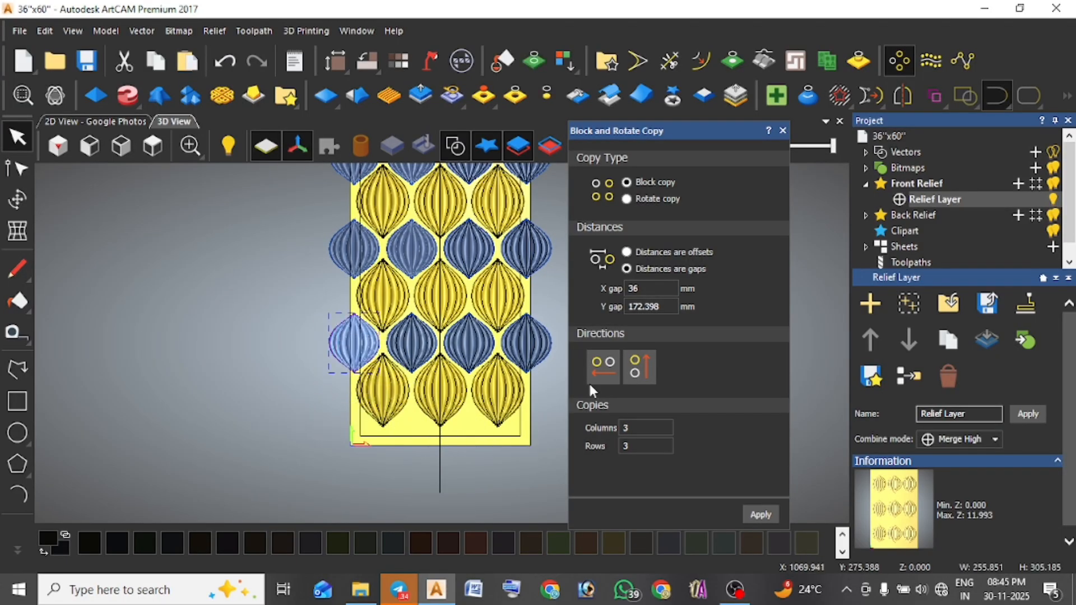
click(638, 368)
scroll(488, 359, down, 1)
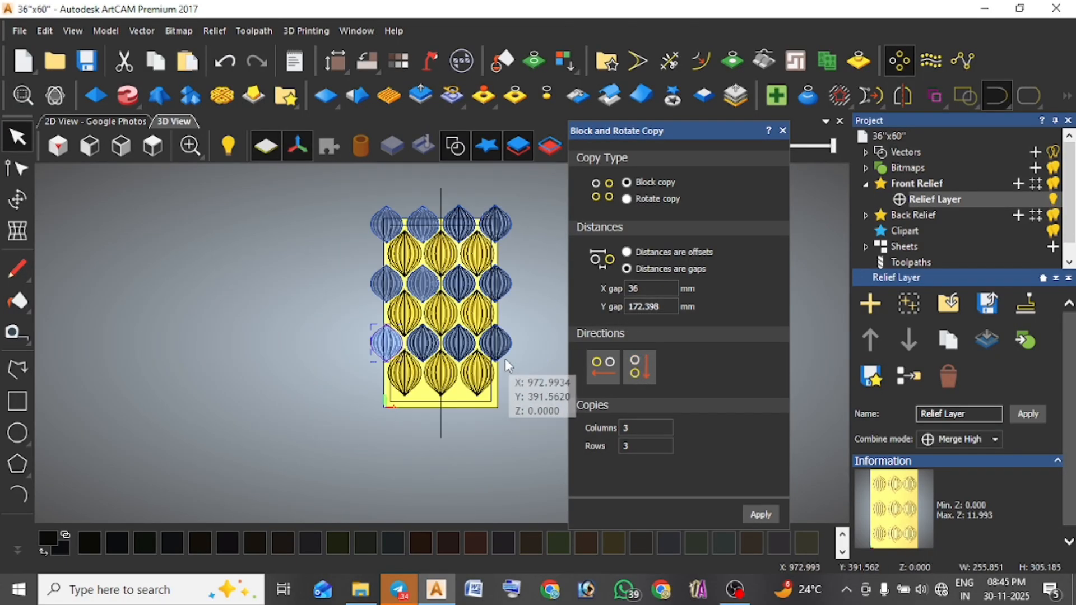
Delete the other three in-between petals in the lowest row, keeping only the one on the panel's left edge.
scroll(524, 338, up, 2)
click(493, 350)
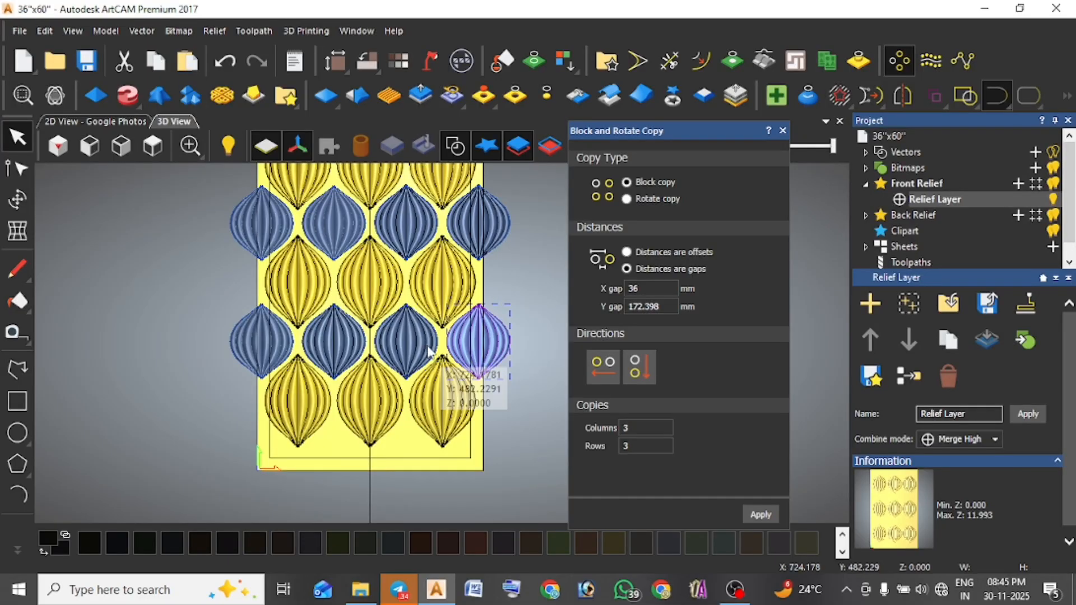
key(Delete)
click(409, 350)
key(Delete)
scroll(347, 353, up, 2)
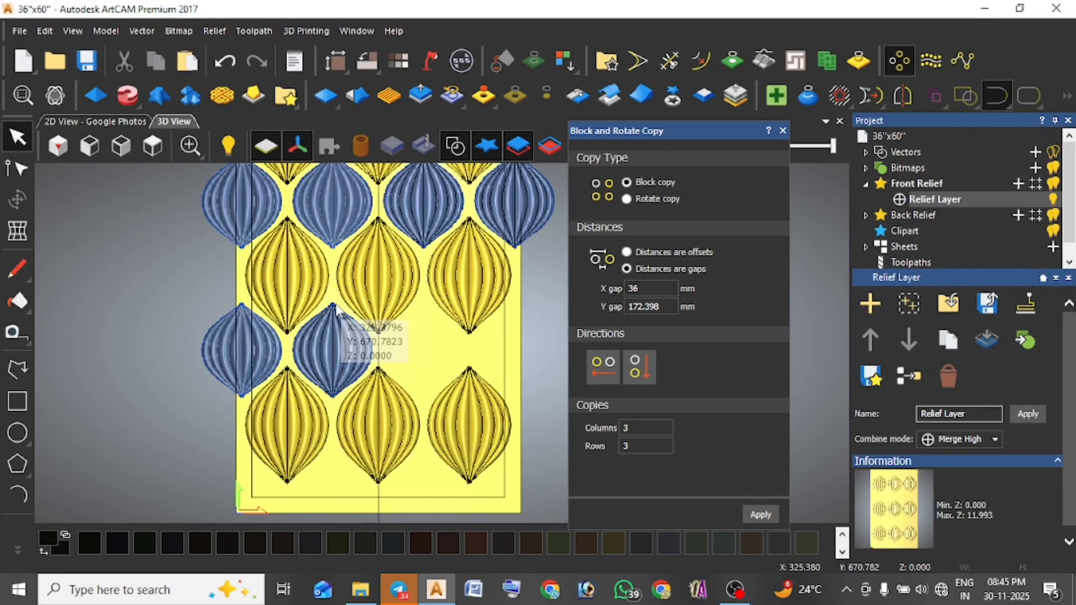
click(330, 380)
key(Delete)
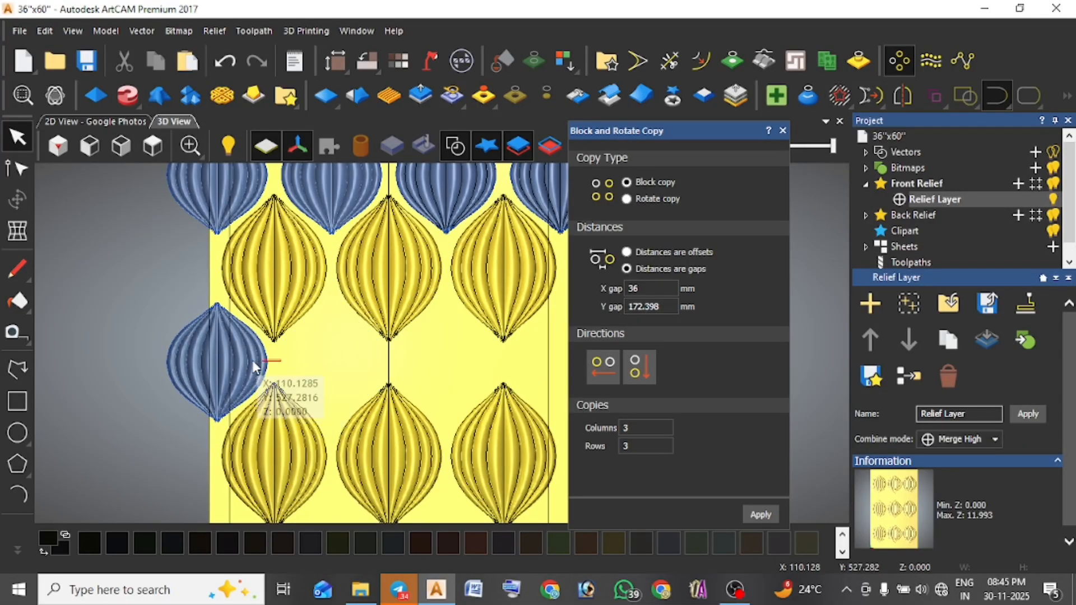
Try block-copying the remaining left-edge petal downward in 3 columns and 3 rows, leftward as well as rightward, and undo both attempts.
click(252, 375)
scroll(443, 344, down, 2)
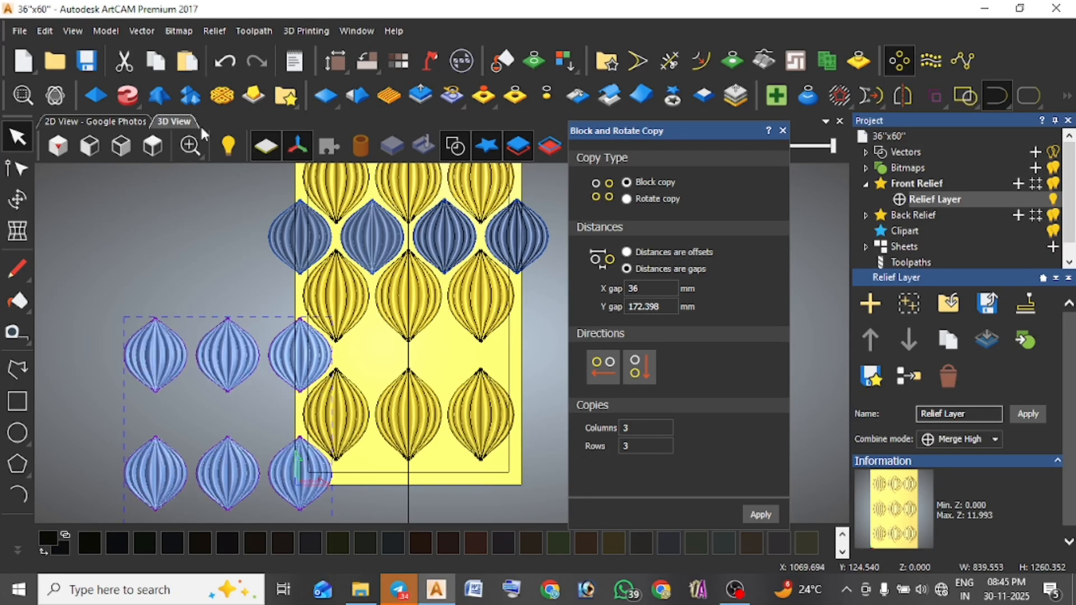
click(224, 63)
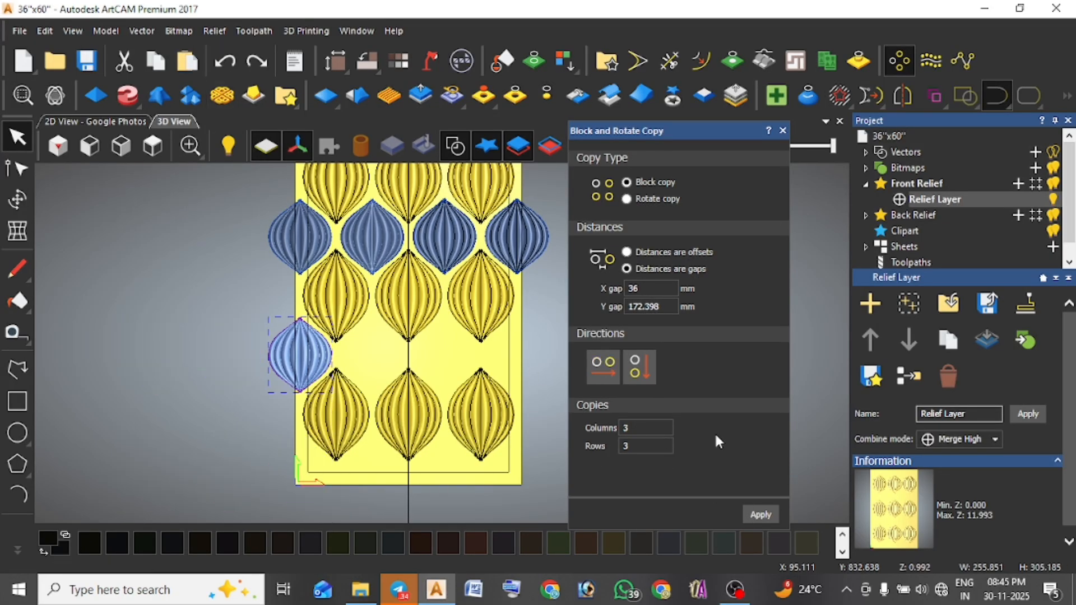
scroll(561, 439, down, 3)
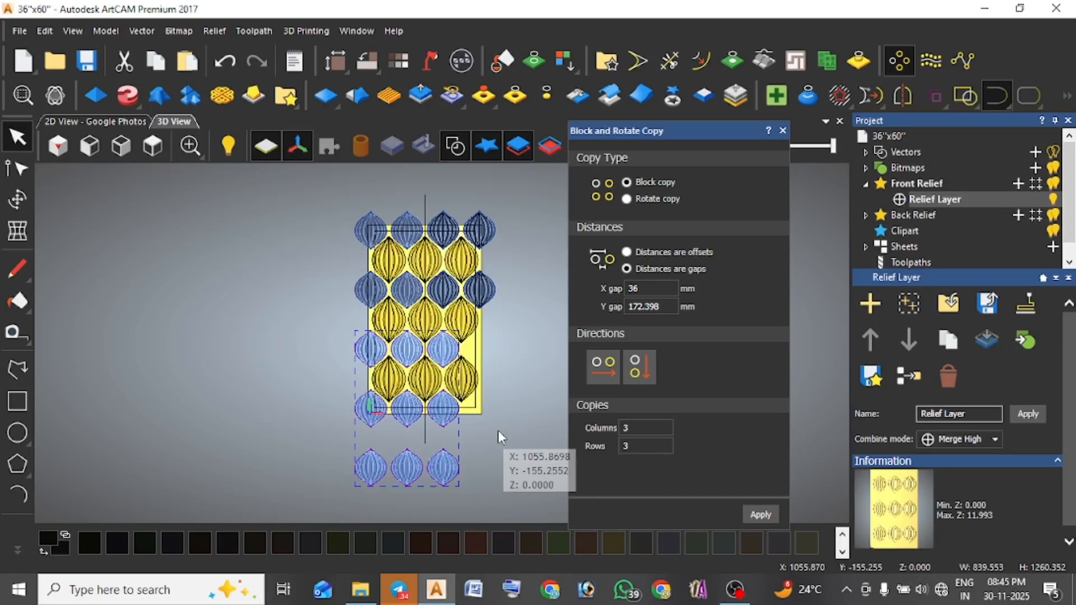
click(224, 62)
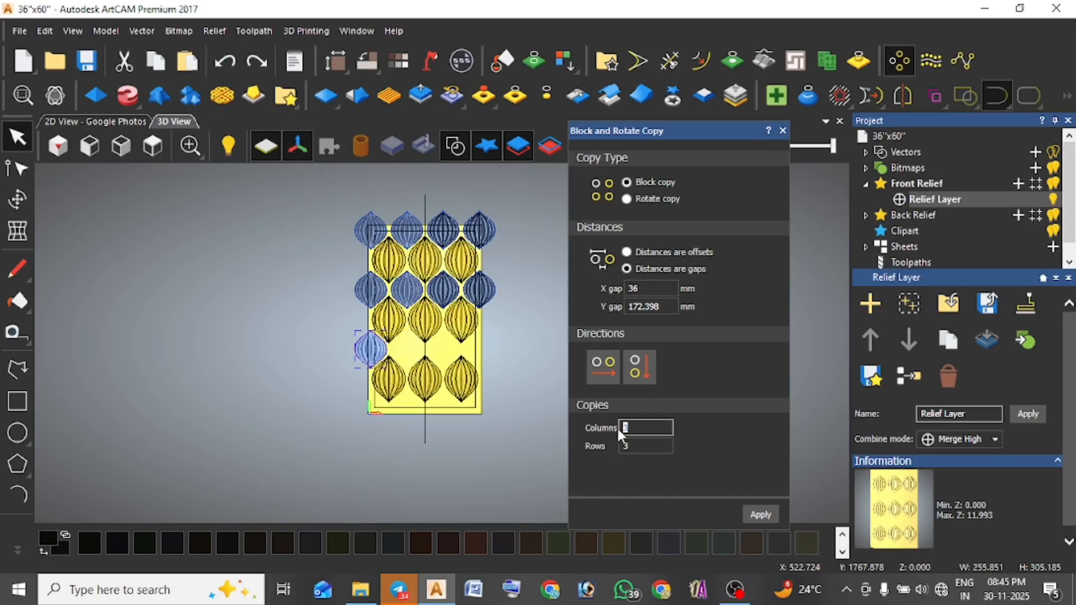
Block-copy the left-edge petal rightward and downward in 4 columns and 3 rows, and delete the lowest row lying below the panel.
text(4)
click(759, 514)
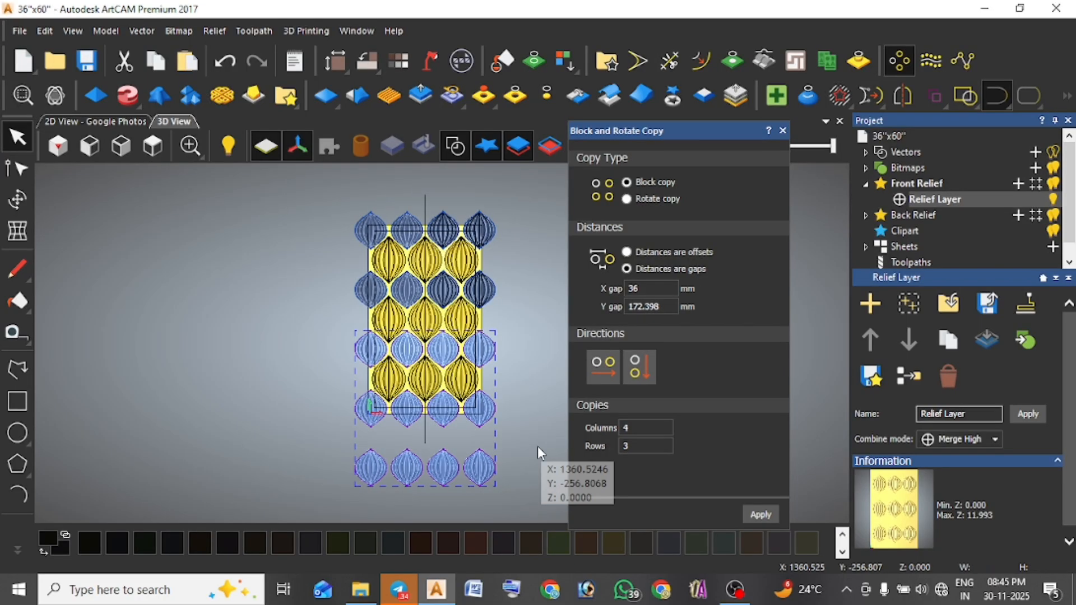
click(124, 62)
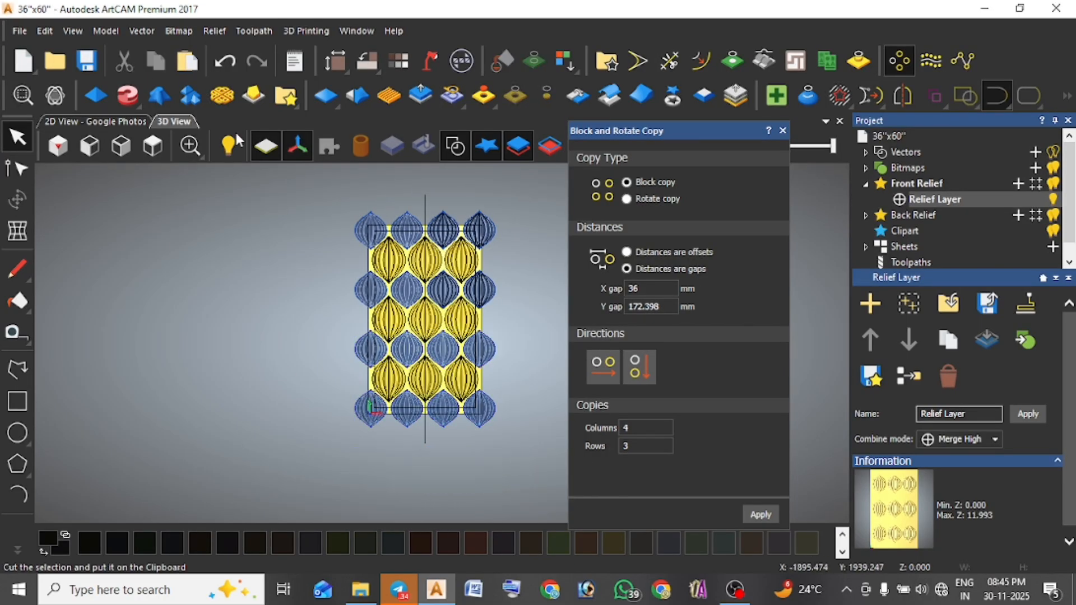
Select all the in-between petals across the panel, bake them into the relief layer, and close the block copy tool.
drag(486, 326, 336, 426)
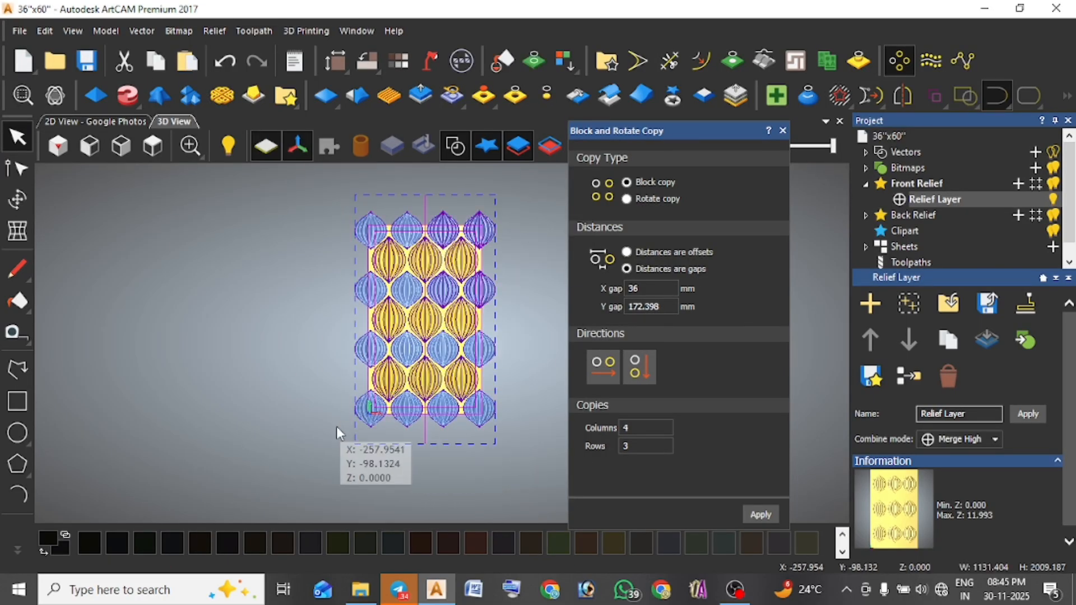
key(Return)
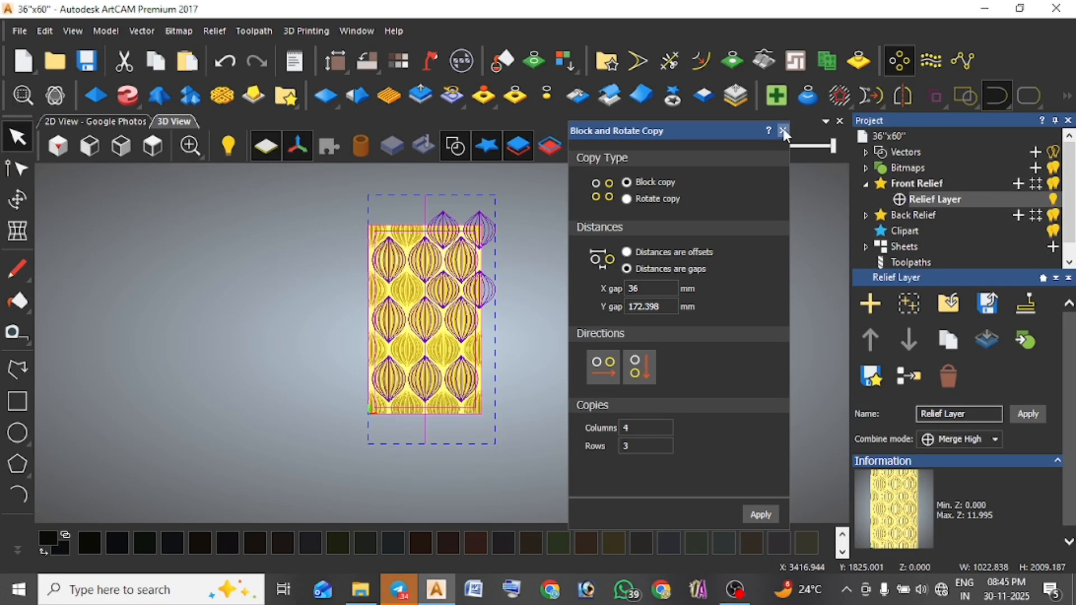
click(185, 223)
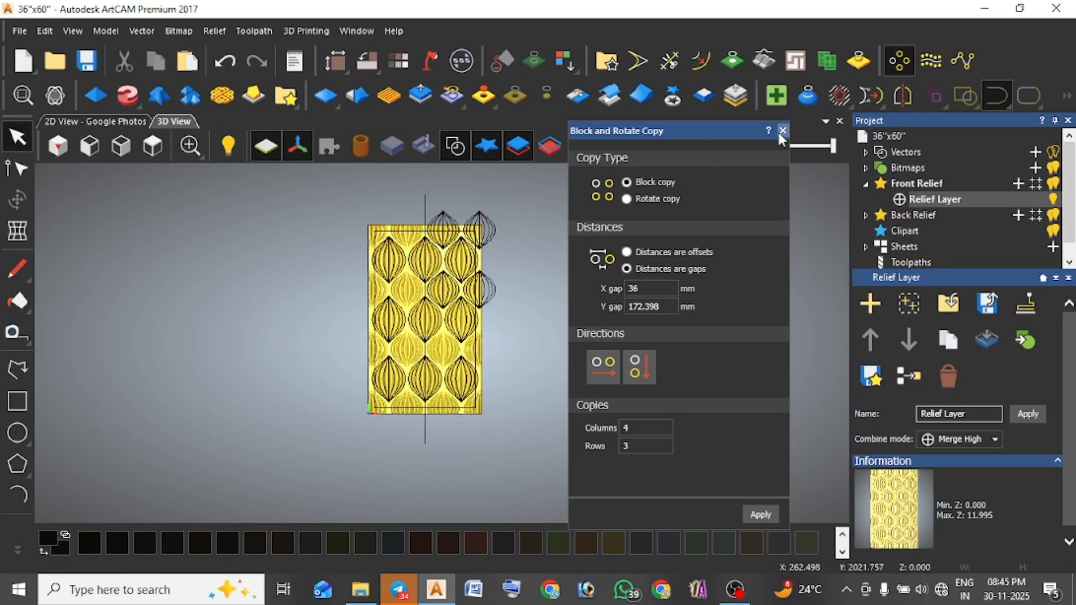
click(783, 130)
Hide the vectors in the 3D view and save the model.
click(455, 147)
scroll(428, 348, up, 2)
drag(502, 392, 648, 173)
scroll(426, 288, up, 6)
click(87, 61)
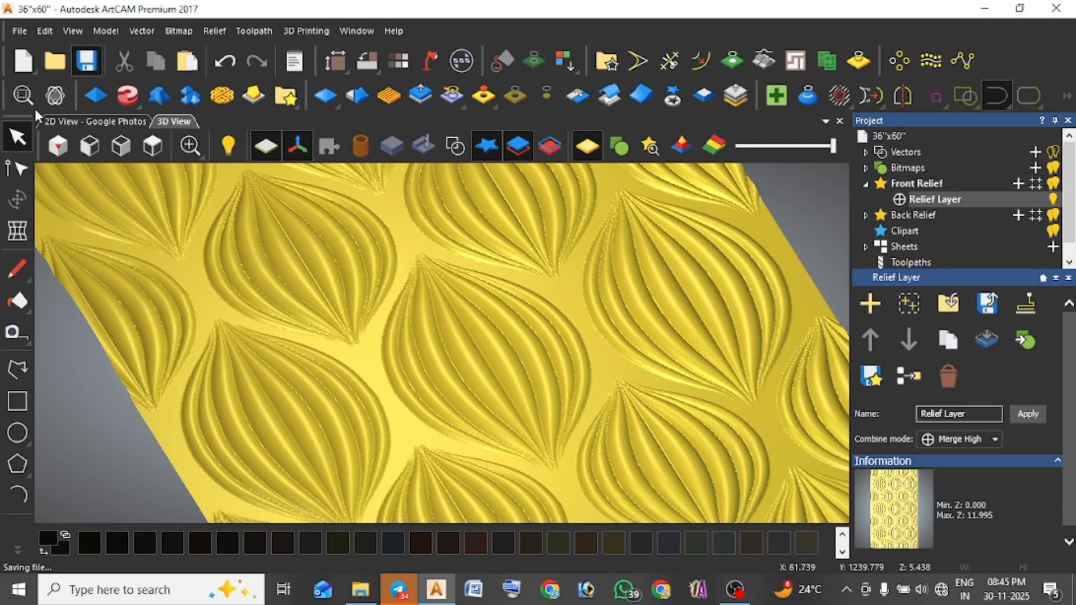
scroll(126, 211, down, 5)
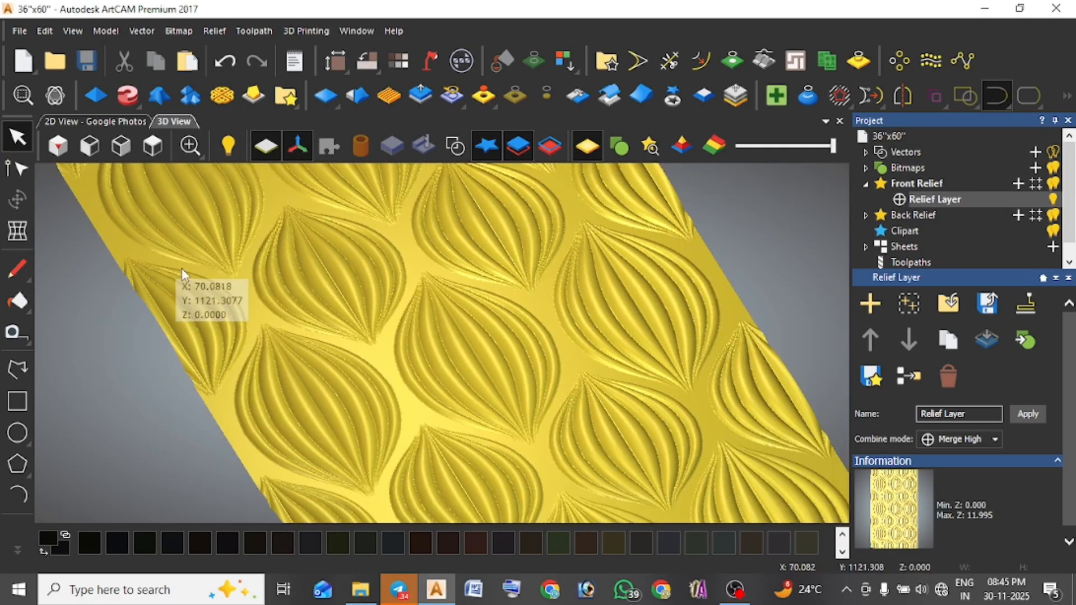
drag(396, 365, 250, 414)
scroll(452, 360, up, 3)
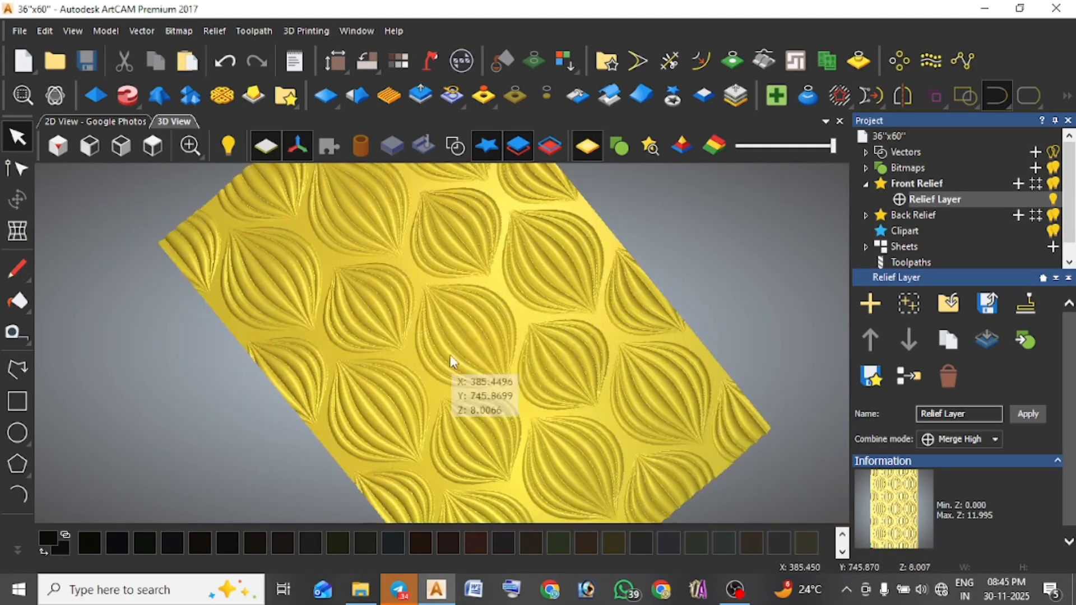
drag(489, 313, 207, 247)
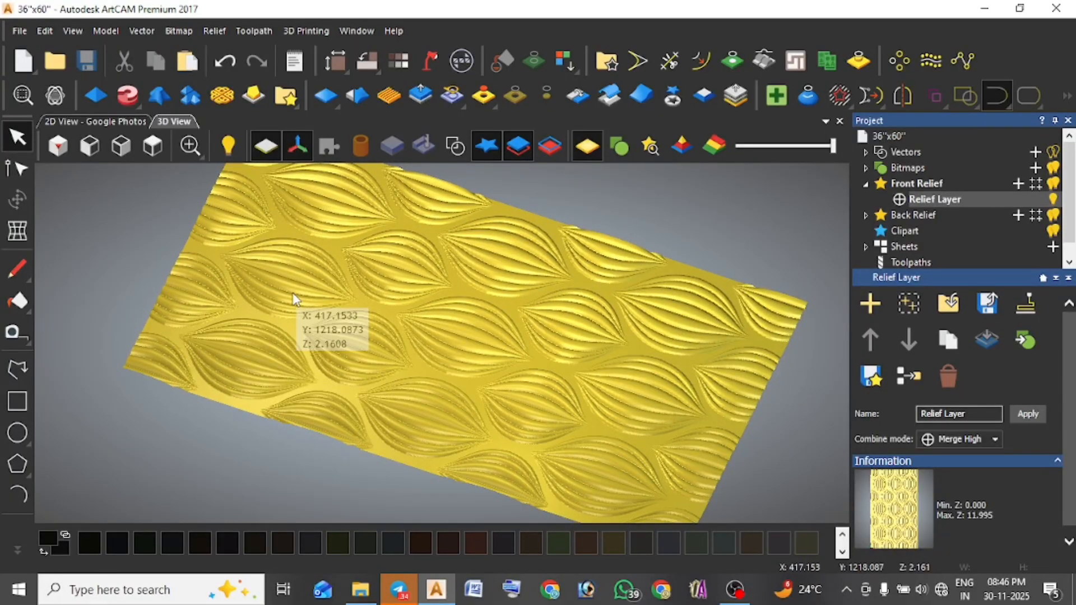